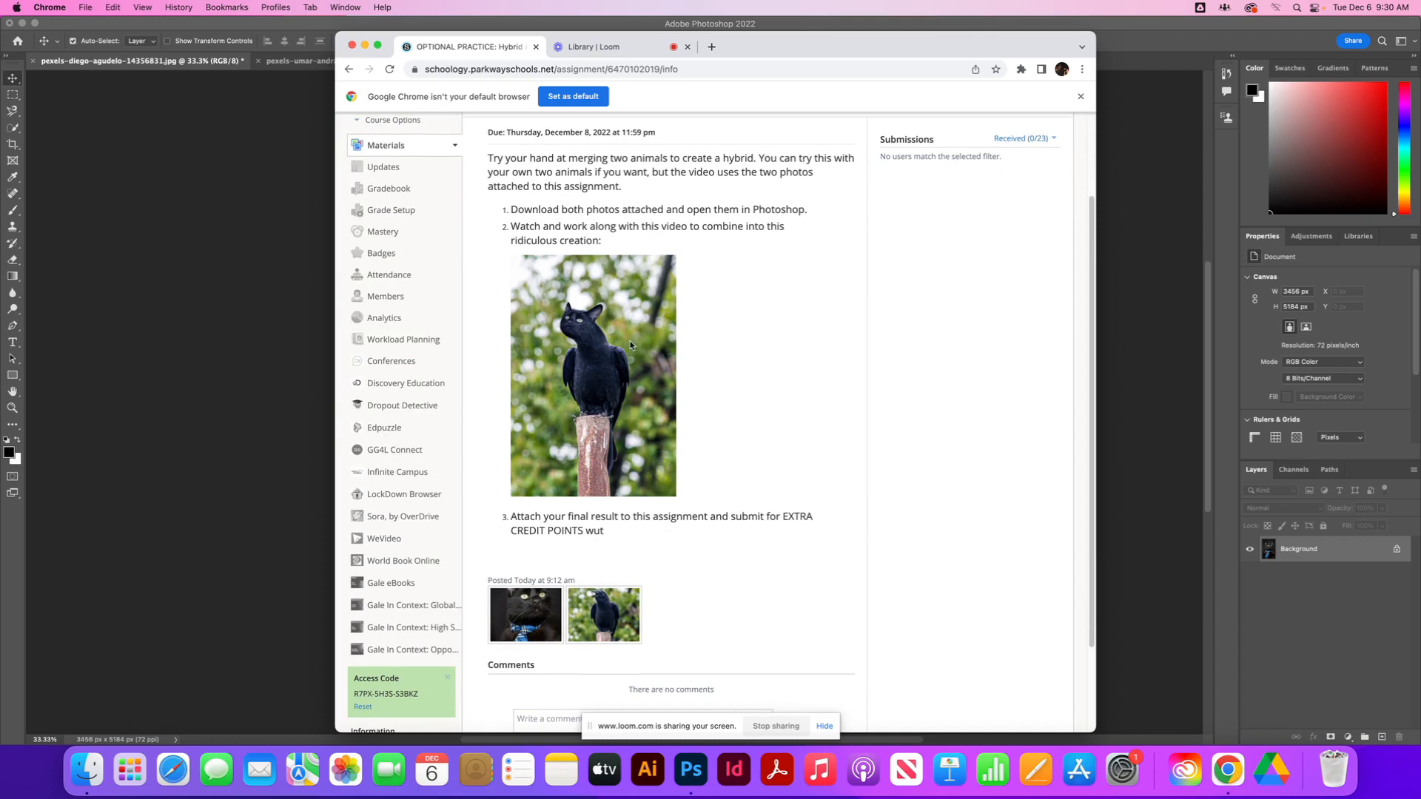
# Step: Download the attached photo of the black cat with the blue tie from the hybrid animal assignment
pyautogui.scroll(2, 565, 511)
pyautogui.scroll(2, 562, 506)
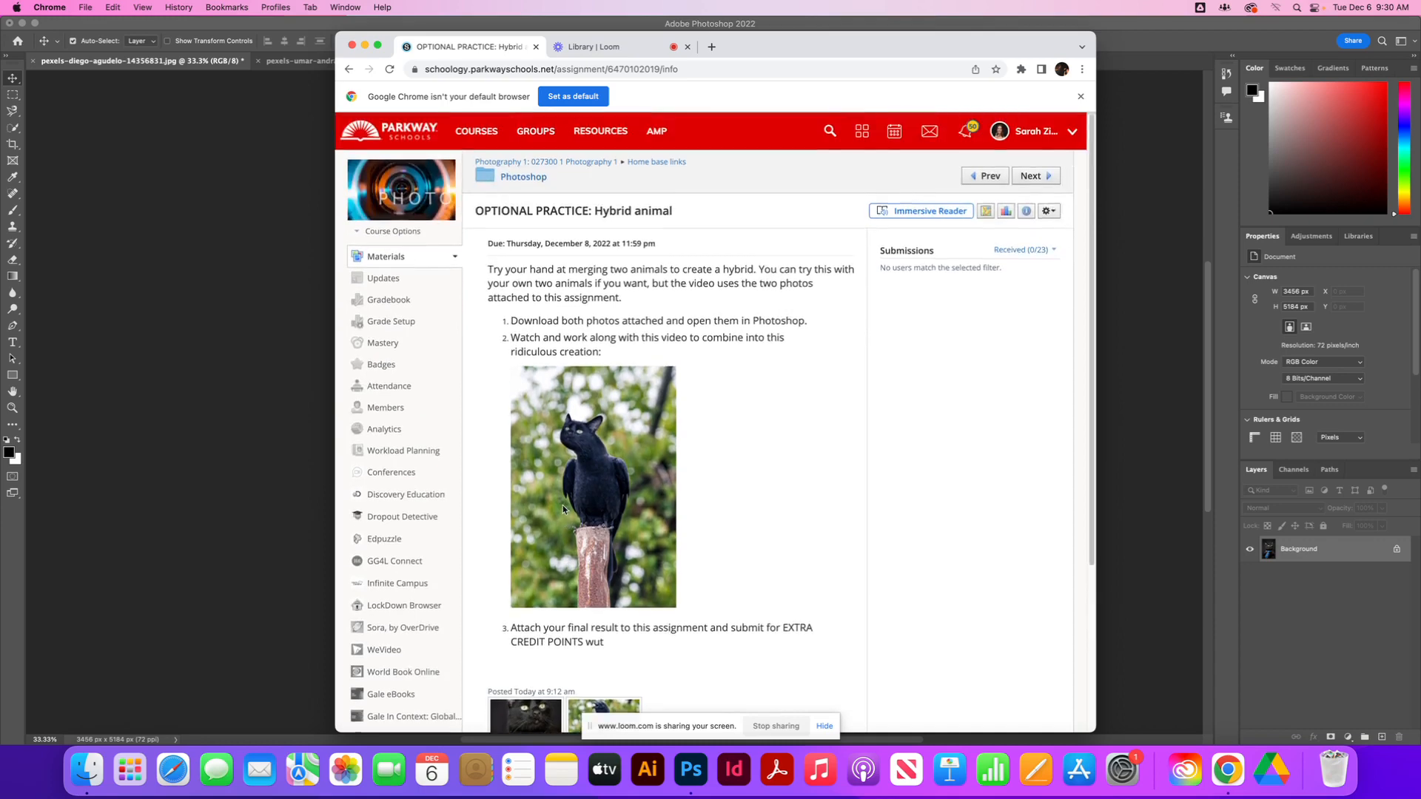
pyautogui.scroll(-7, 562, 506)
pyautogui.click(551, 511)
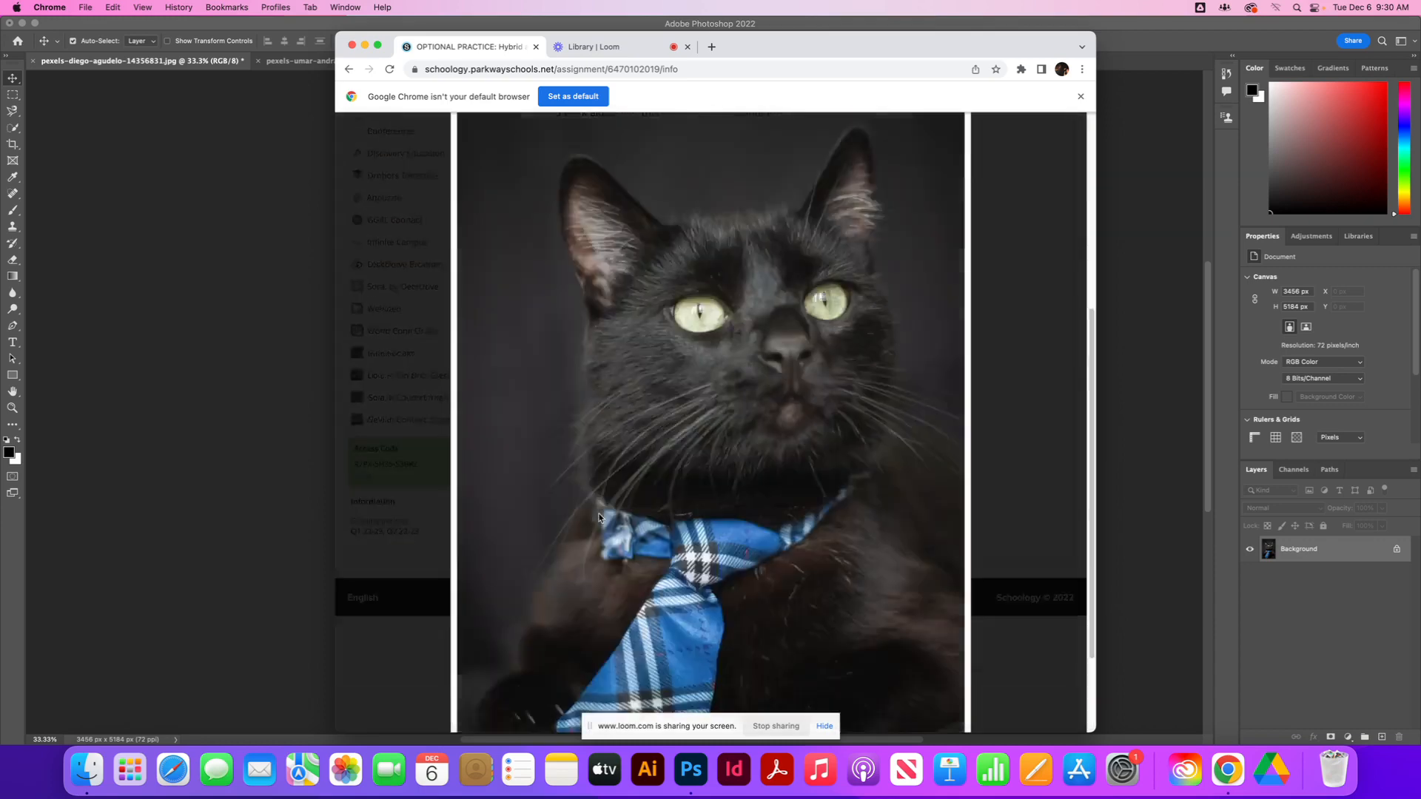
pyautogui.click(500, 714)
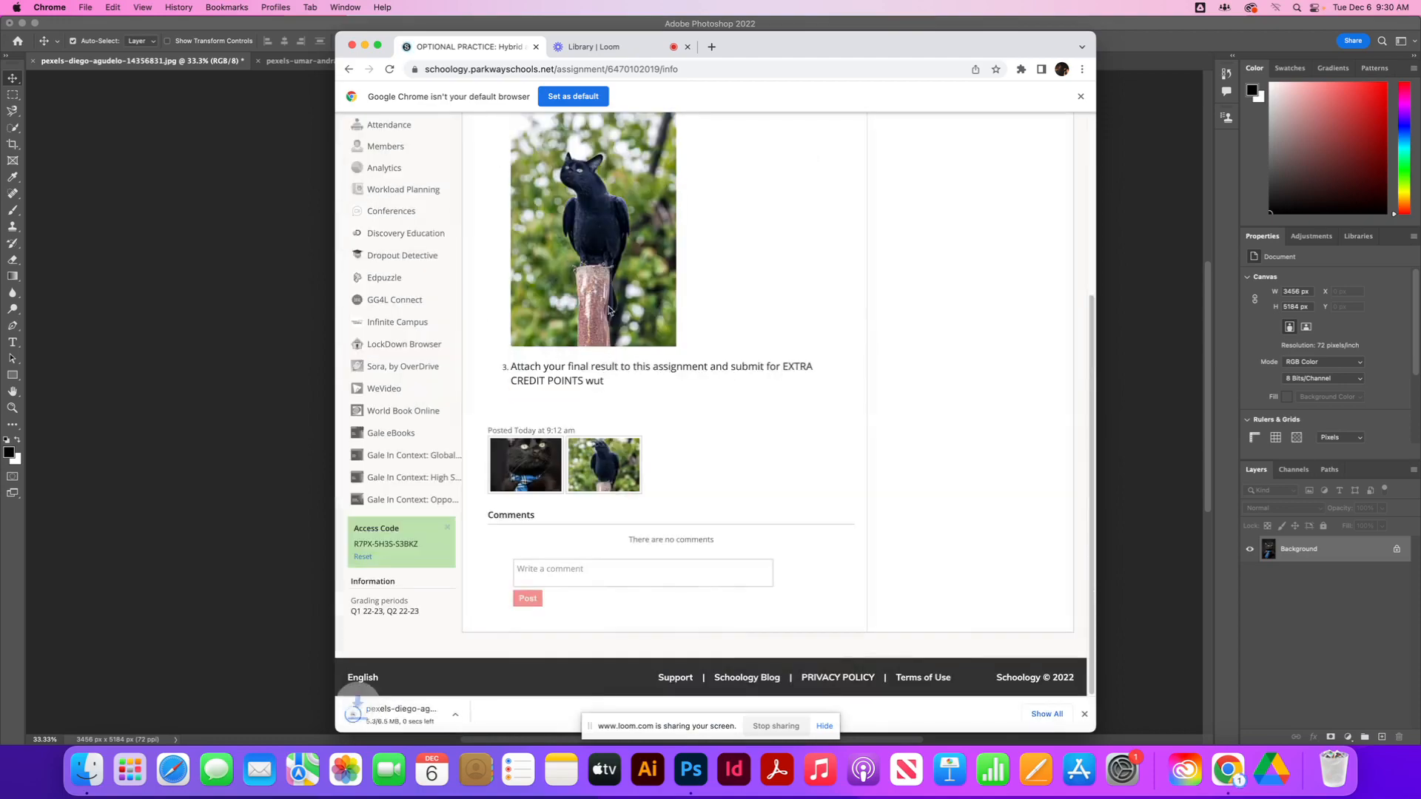
# Step: Download the attached crow photo from the same assignment
pyautogui.click(603, 462)
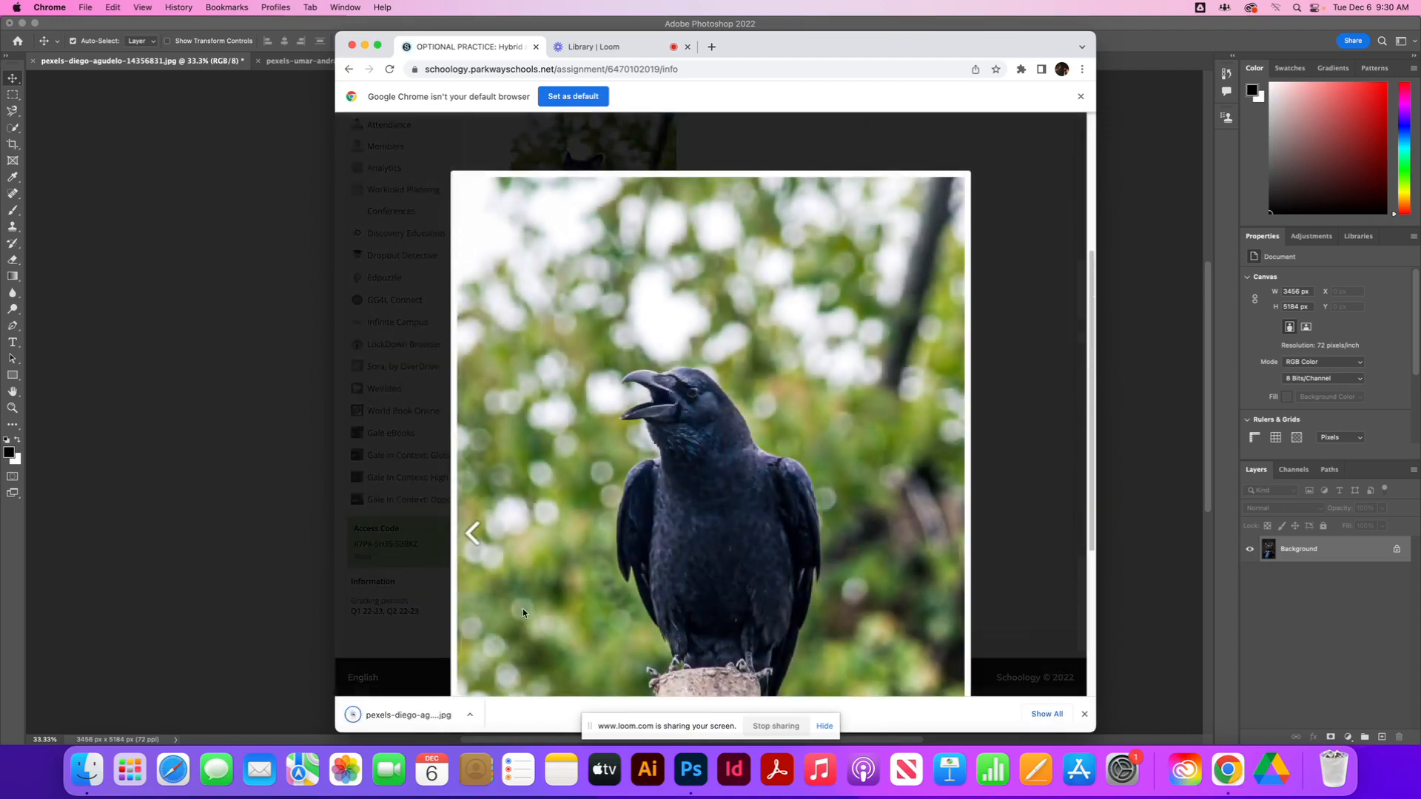
pyautogui.scroll(-4, 548, 615)
pyautogui.click(492, 656)
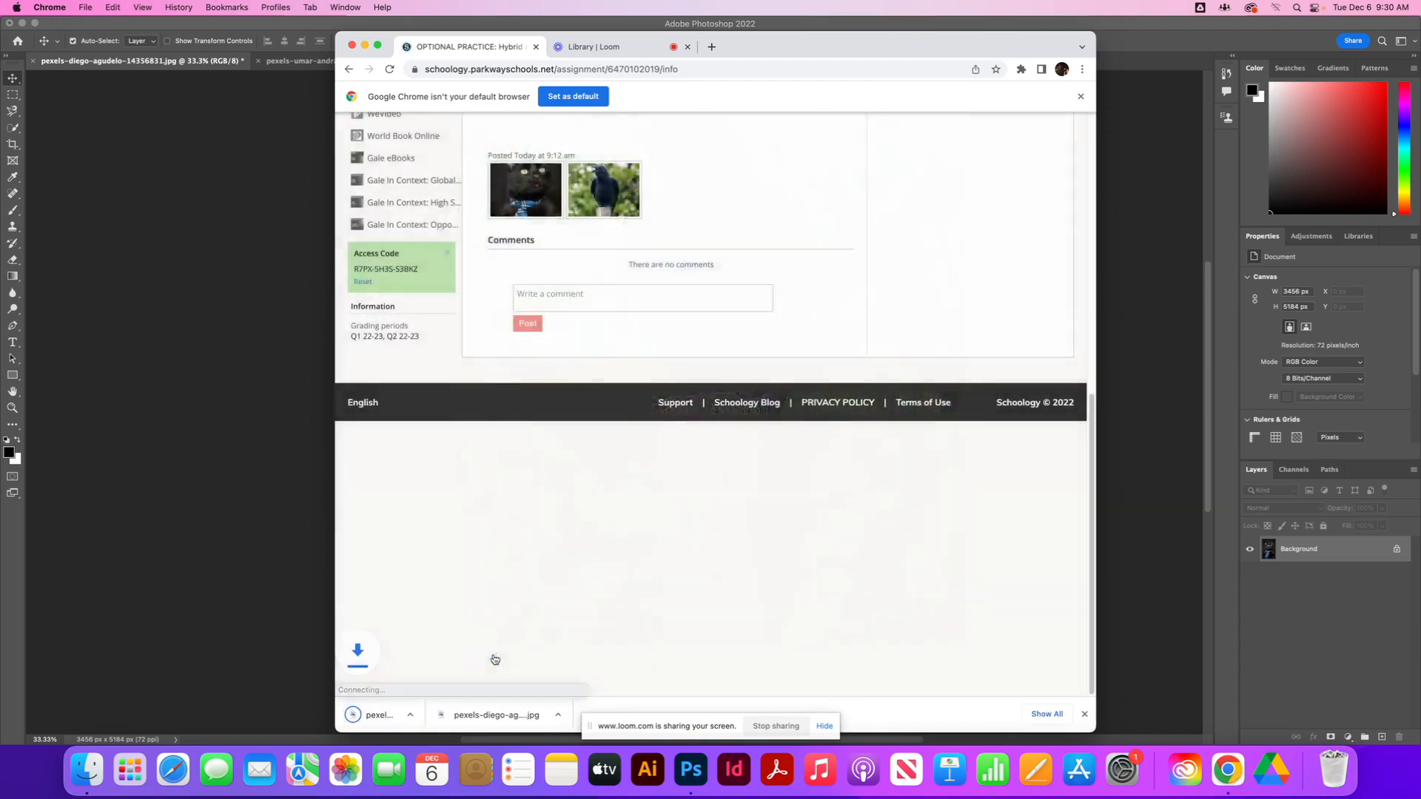
# Step: Switch to Photoshop and compare the open cat and crow photos for the head and body of the hybrid
pyautogui.click(365, 45)
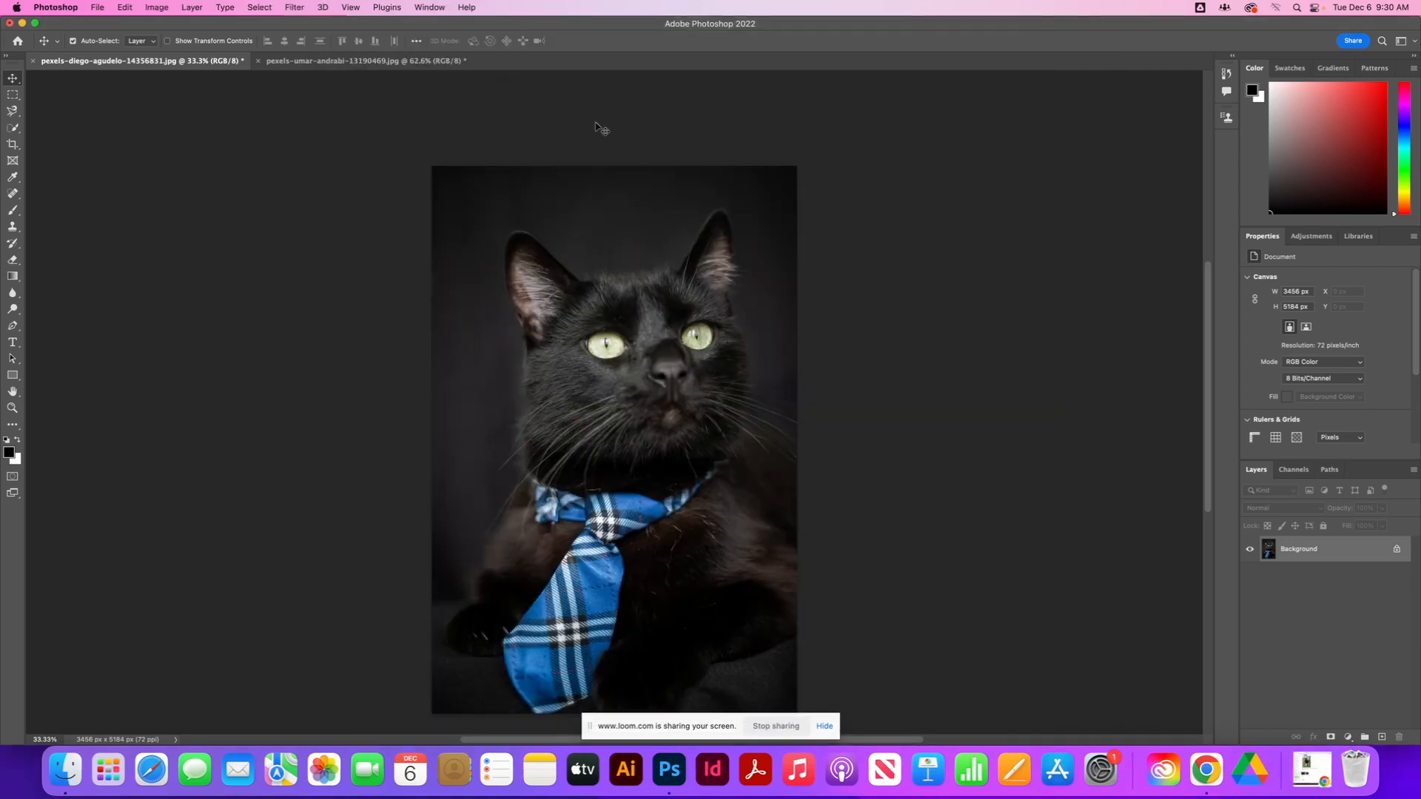
pyautogui.click(306, 61)
pyautogui.click(173, 61)
pyautogui.click(310, 62)
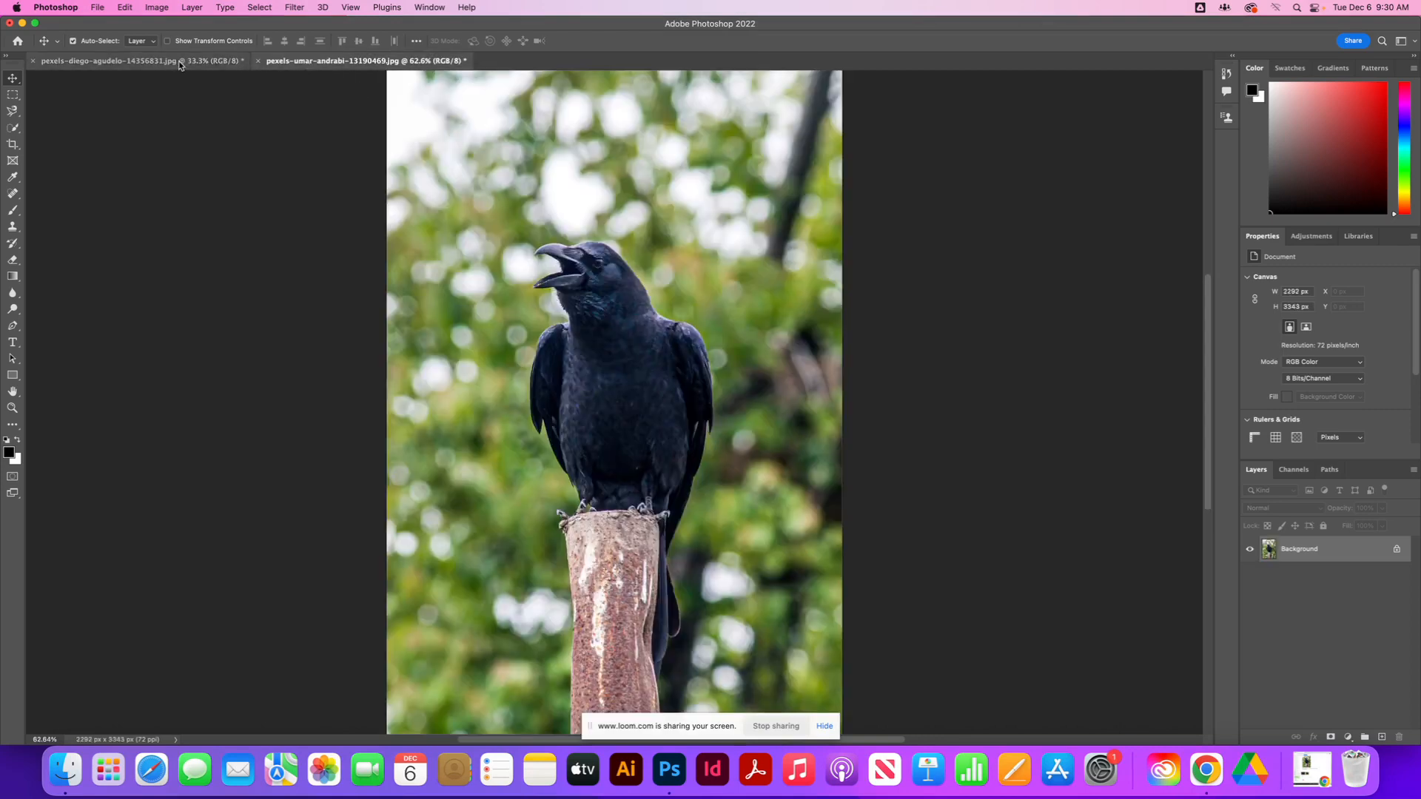
pyautogui.hotkey('ctrl', 'Tab')
pyautogui.click(309, 62)
pyautogui.click(194, 61)
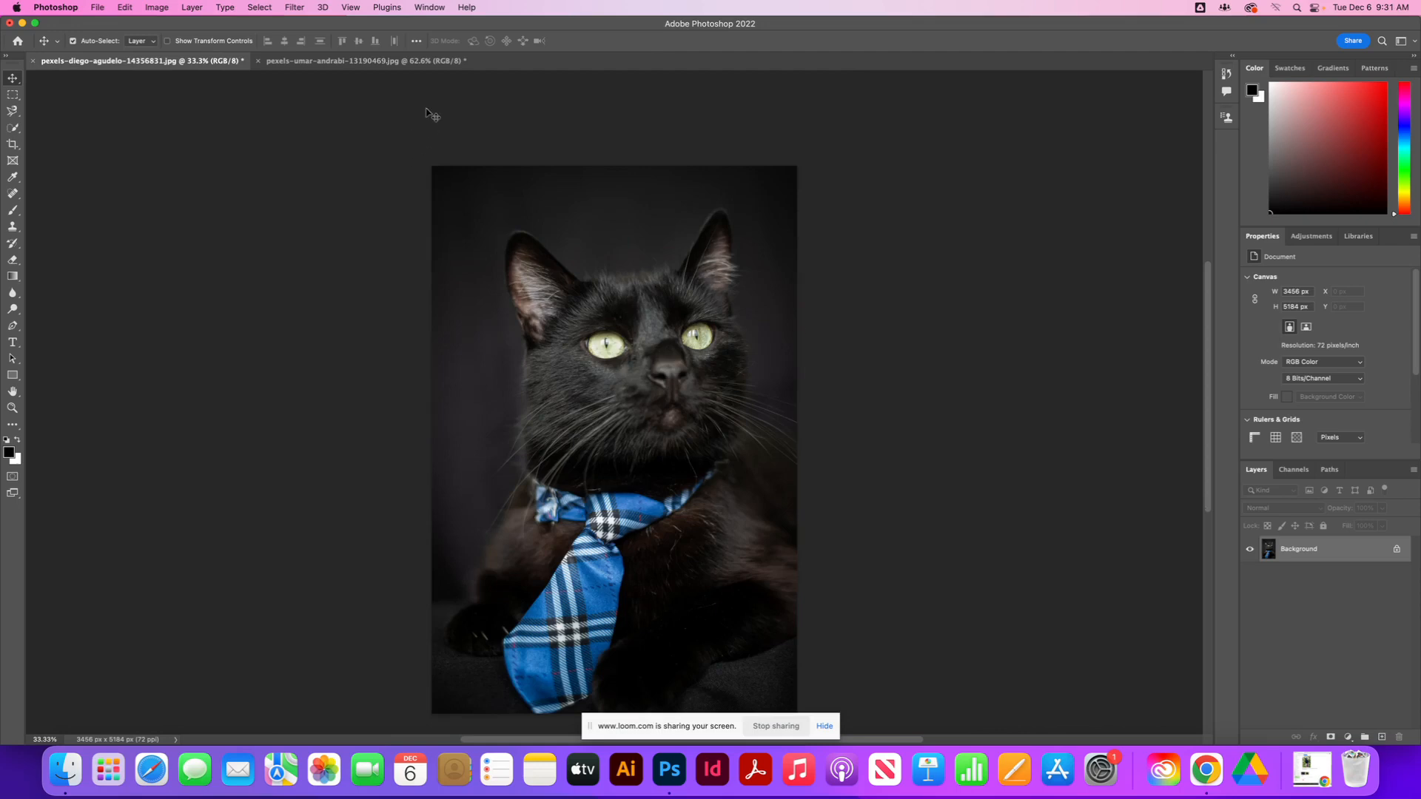
pyautogui.click(309, 61)
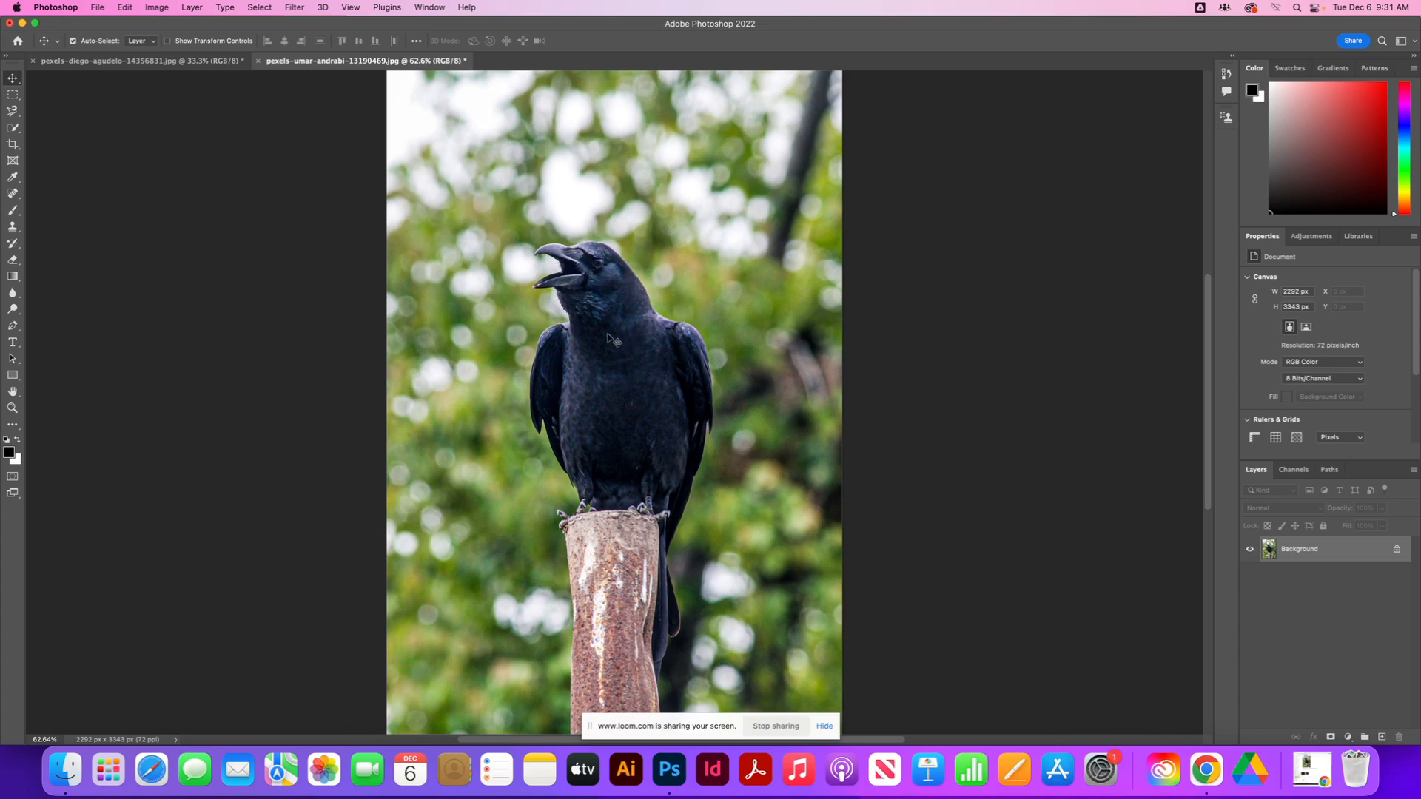
pyautogui.click(141, 64)
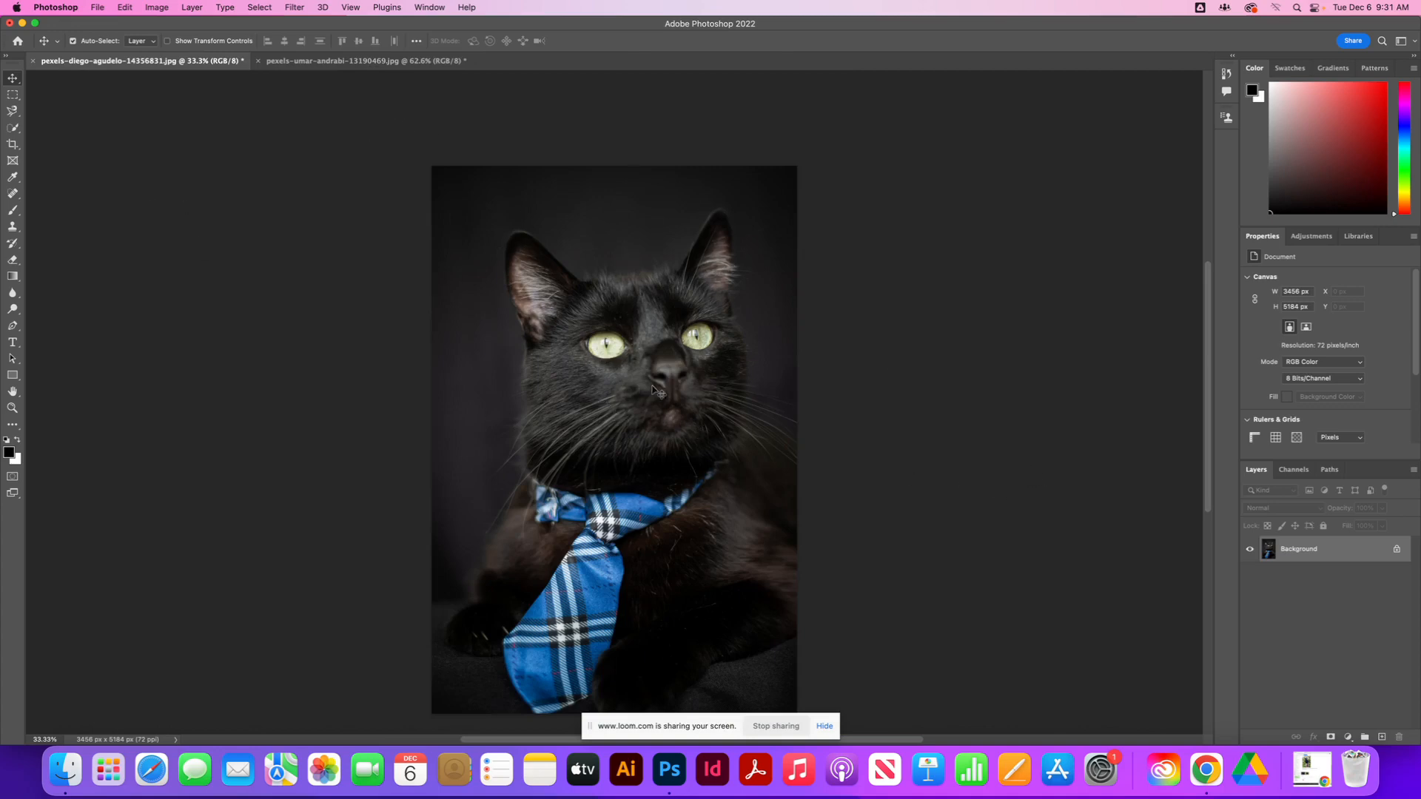
pyautogui.click(362, 60)
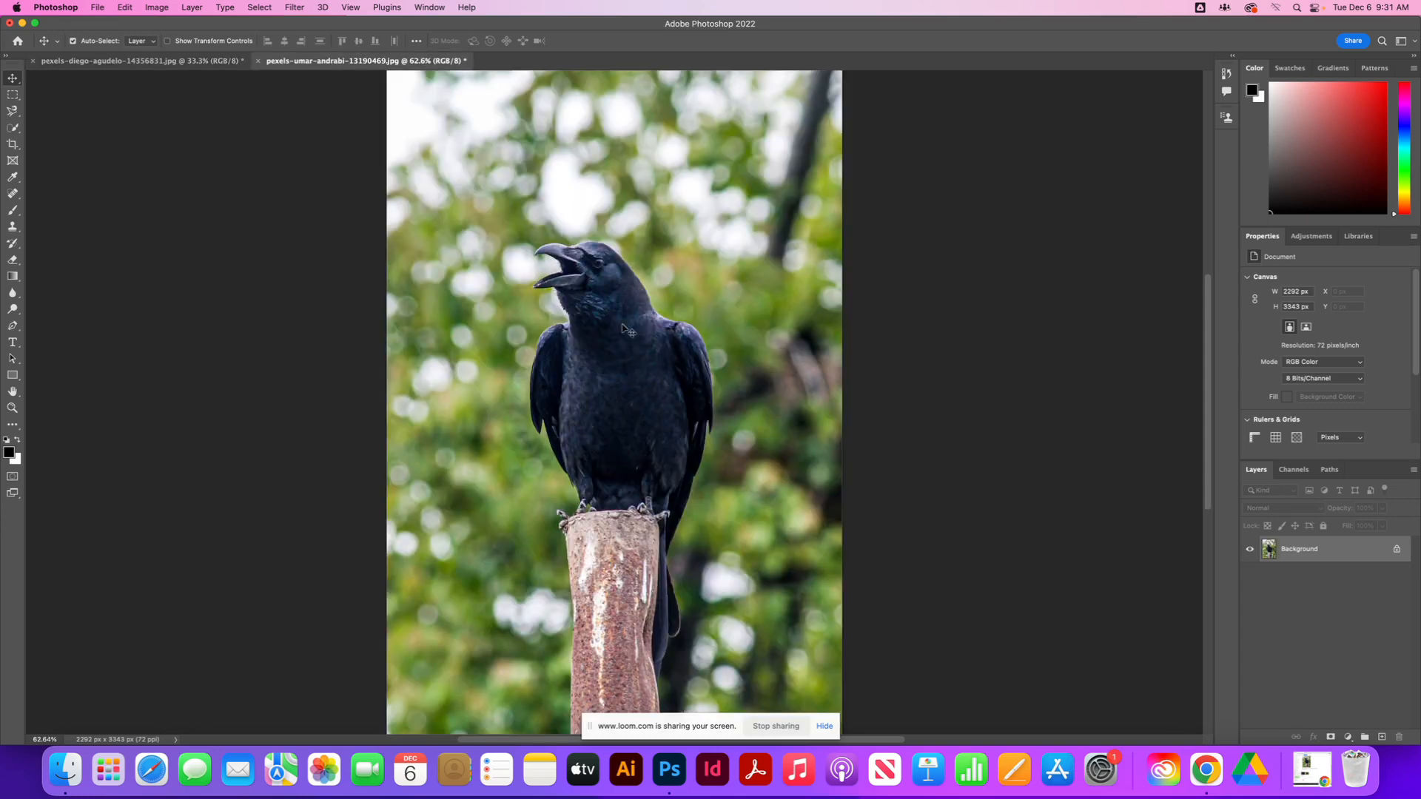
pyautogui.click(141, 63)
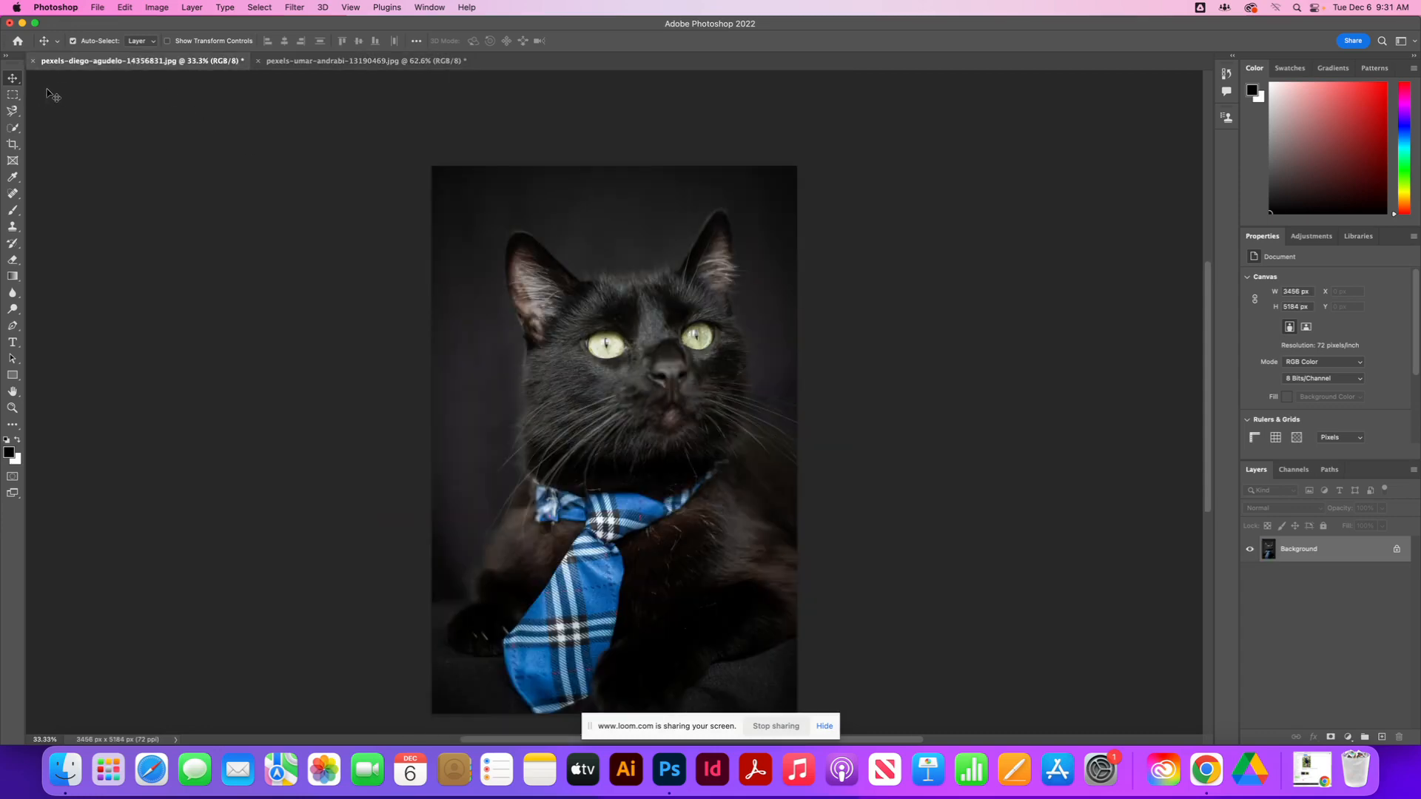
# Step: Roughly select the cat's head with the Quick Selection tool, using a brush enlarged to 175
pyautogui.click(12, 130)
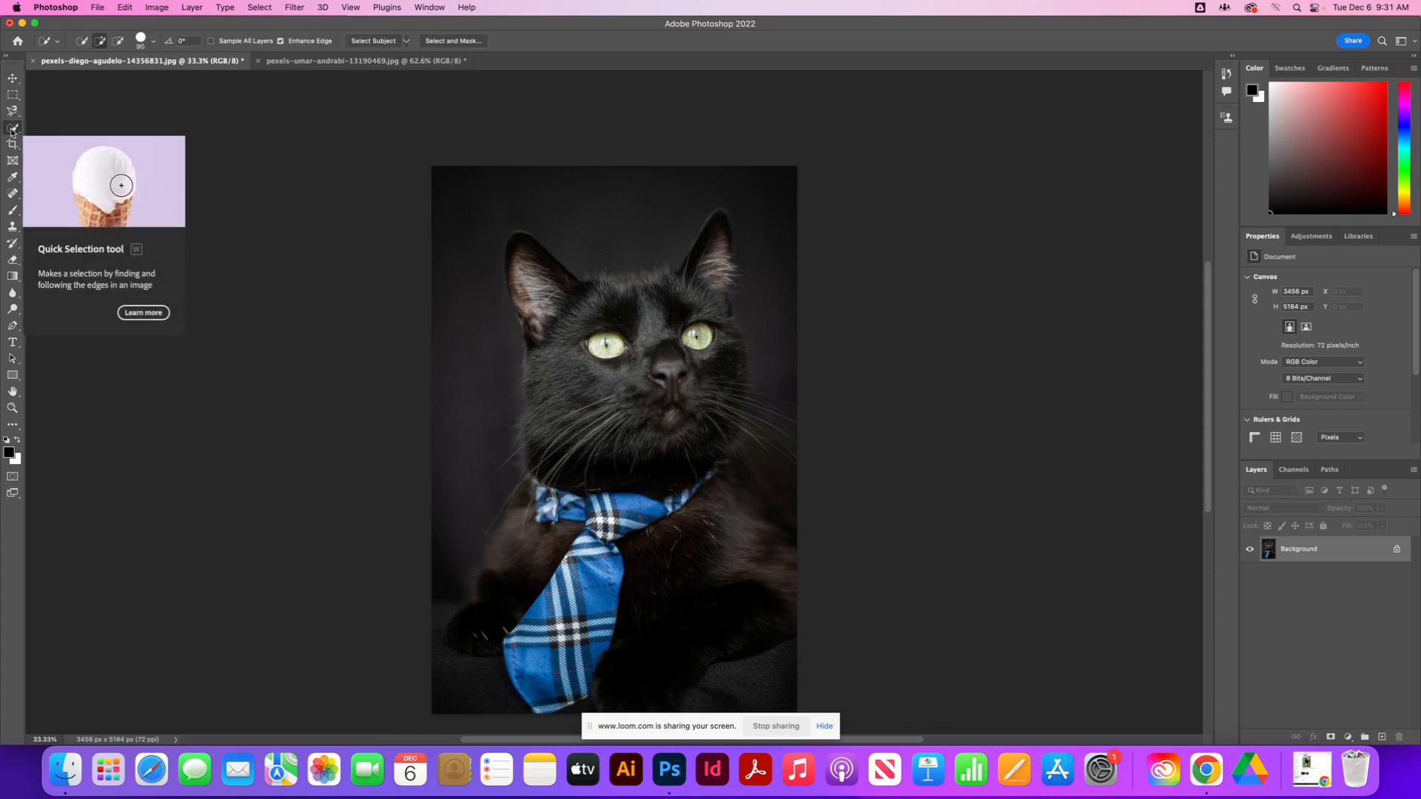
pyautogui.click(12, 131)
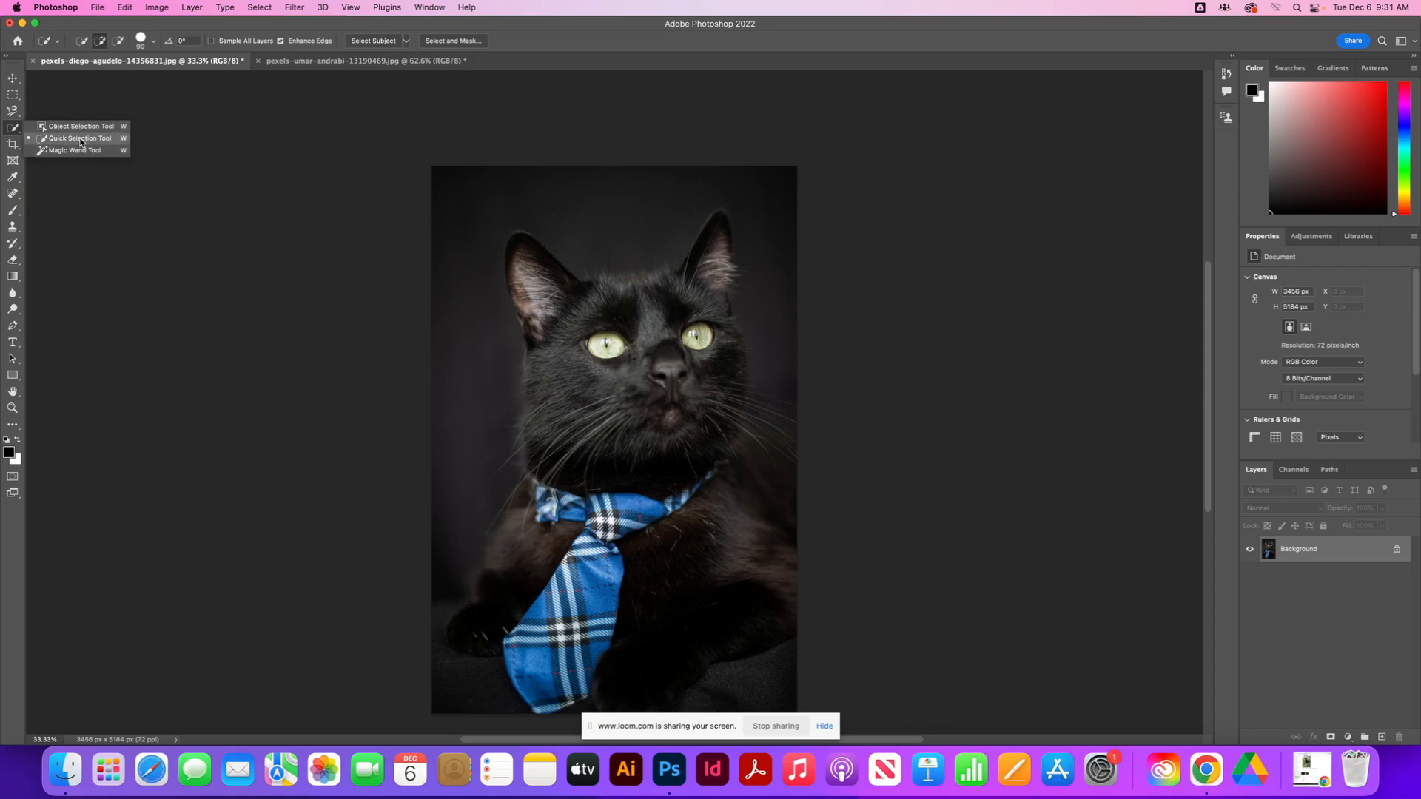
pyautogui.click(82, 139)
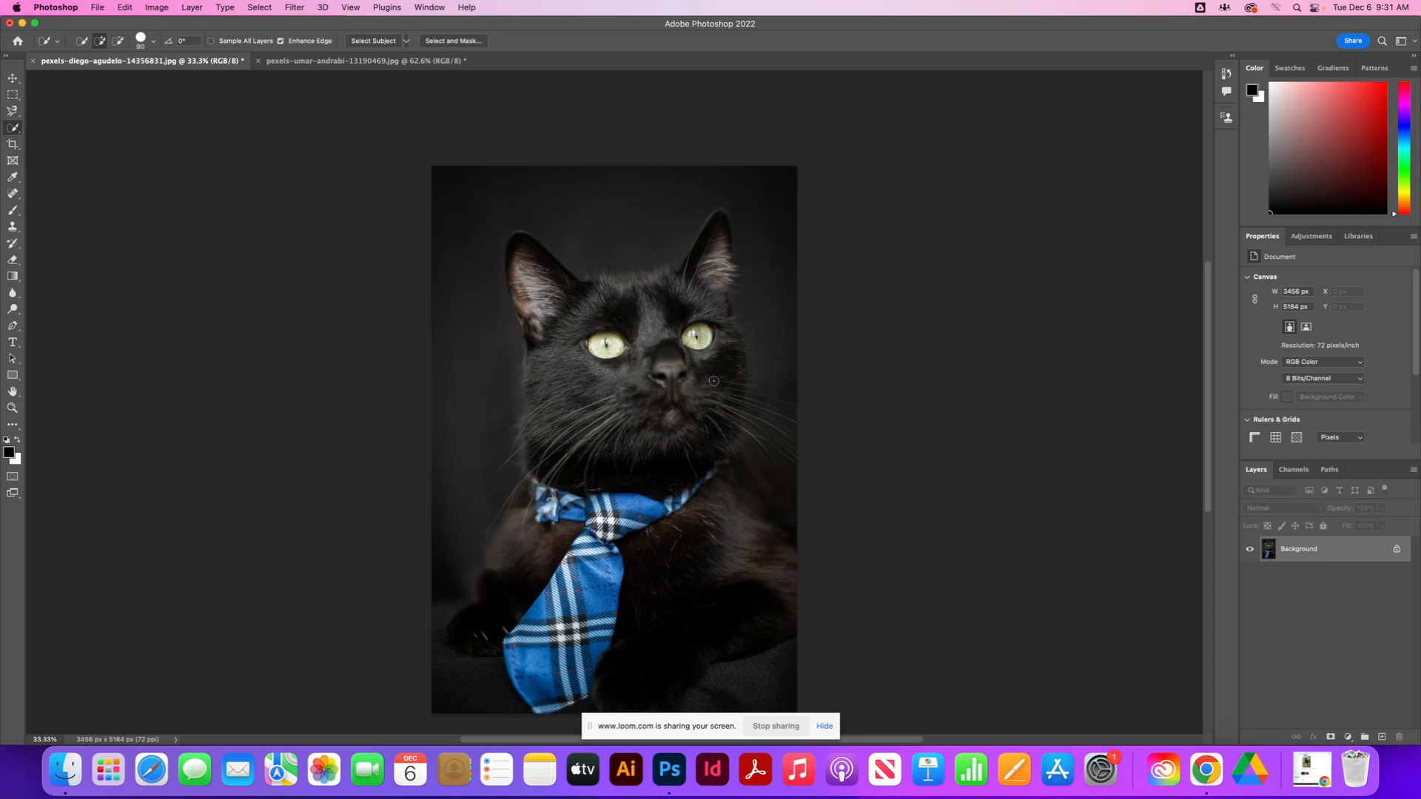
pyautogui.press(']')
pyautogui.press(']')
pyautogui.press(']')
pyautogui.press(']')
pyautogui.press(']')
pyautogui.press(']')
pyautogui.press(']')
pyautogui.moveTo(612, 299)
pyautogui.mouseDown()
pyautogui.moveTo(565, 297)
pyautogui.moveTo(523, 247)
pyautogui.mouseUp()
pyautogui.press('[')
pyautogui.press('[')
pyautogui.moveTo(530, 324)
pyautogui.mouseDown()
pyautogui.moveTo(549, 351)
pyautogui.moveTo(545, 461)
pyautogui.moveTo(628, 474)
pyautogui.mouseUp()
# Step: Subtract the dark background around the cat's head and the area around the tie from the selection
pyautogui.press('alt')
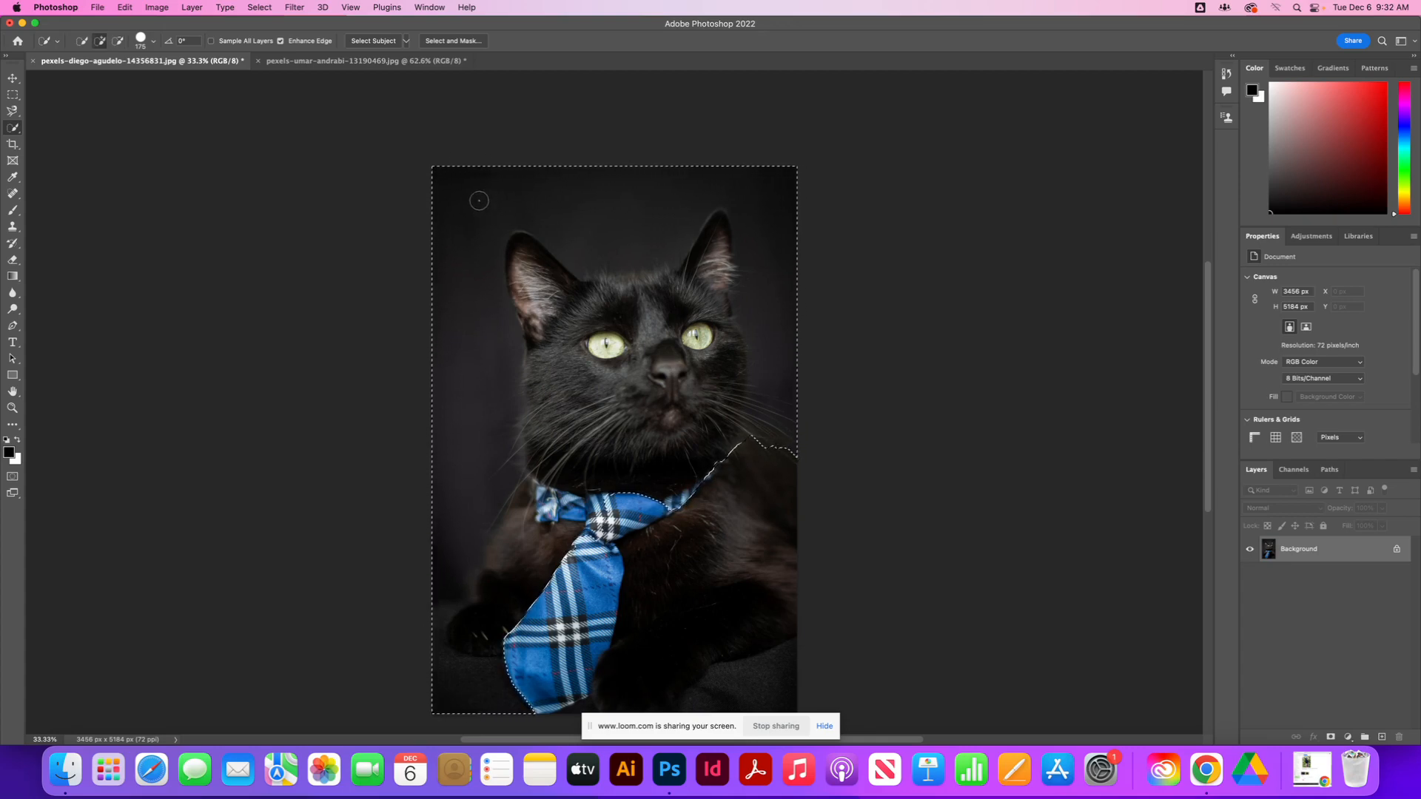
pyautogui.press('alt')
pyautogui.moveTo(494, 206)
pyautogui.mouseDown()
pyautogui.moveTo(484, 167)
pyautogui.moveTo(549, 182)
pyautogui.moveTo(748, 182)
pyautogui.moveTo(779, 202)
pyautogui.moveTo(775, 283)
pyautogui.moveTo(797, 275)
pyautogui.moveTo(770, 303)
pyautogui.moveTo(783, 361)
pyautogui.moveTo(796, 352)
pyautogui.moveTo(770, 360)
pyautogui.moveTo(800, 381)
pyautogui.moveTo(769, 378)
pyautogui.moveTo(795, 446)
pyautogui.moveTo(747, 442)
pyautogui.mouseUp()
pyautogui.moveTo(490, 662)
pyautogui.mouseDown()
pyautogui.moveTo(492, 691)
pyautogui.moveTo(463, 668)
pyautogui.moveTo(467, 646)
pyautogui.moveTo(542, 702)
pyautogui.moveTo(498, 652)
pyautogui.moveTo(507, 619)
pyautogui.moveTo(541, 592)
pyautogui.moveTo(440, 621)
pyautogui.moveTo(493, 565)
pyautogui.moveTo(443, 503)
pyautogui.moveTo(445, 388)
pyautogui.moveTo(498, 439)
pyautogui.moveTo(531, 515)
pyautogui.mouseUp()
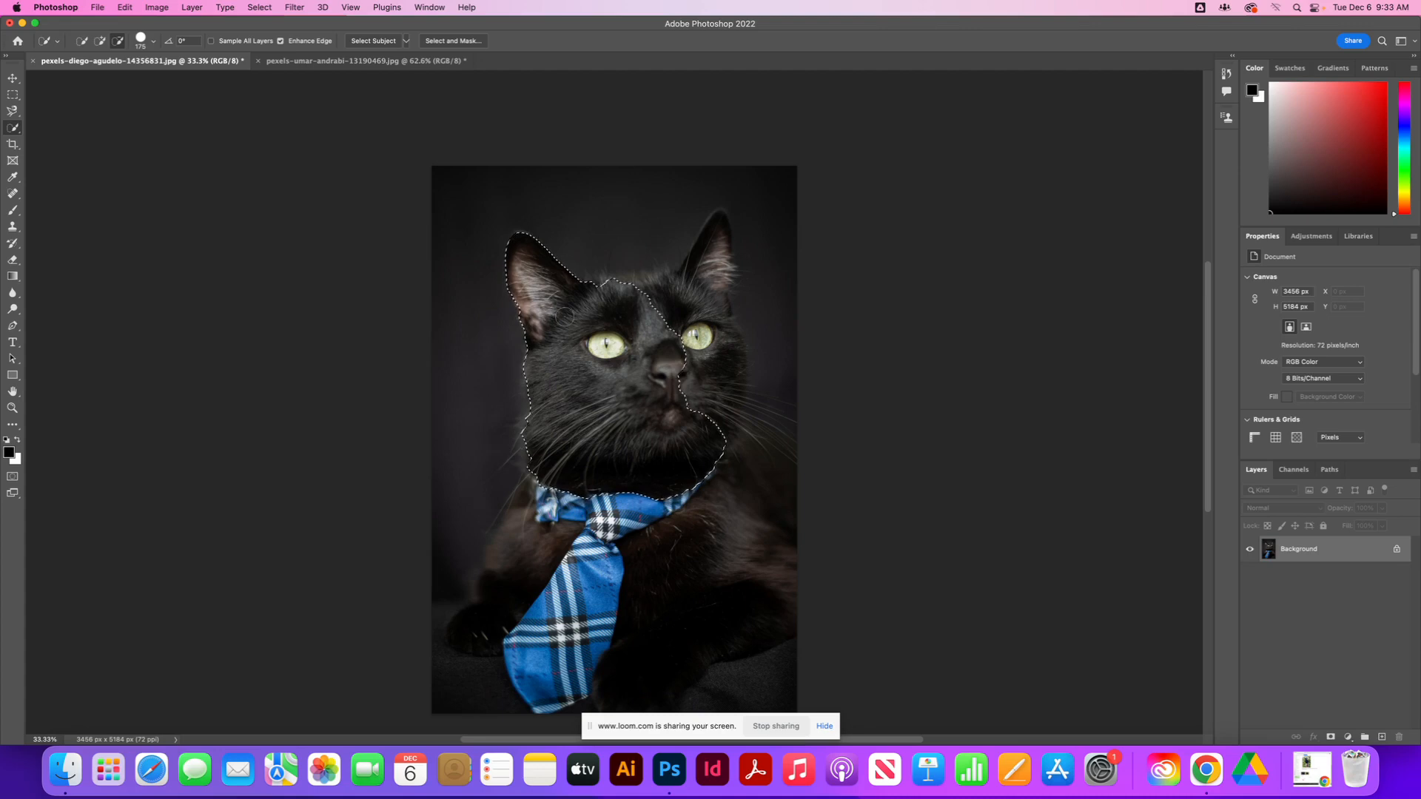
# Step: Add the missing ear, forehead and cheek on the right half of the cat's face to the selection
pyautogui.press('alt')
pyautogui.moveTo(670, 290); pyautogui.dragTo(720, 217)
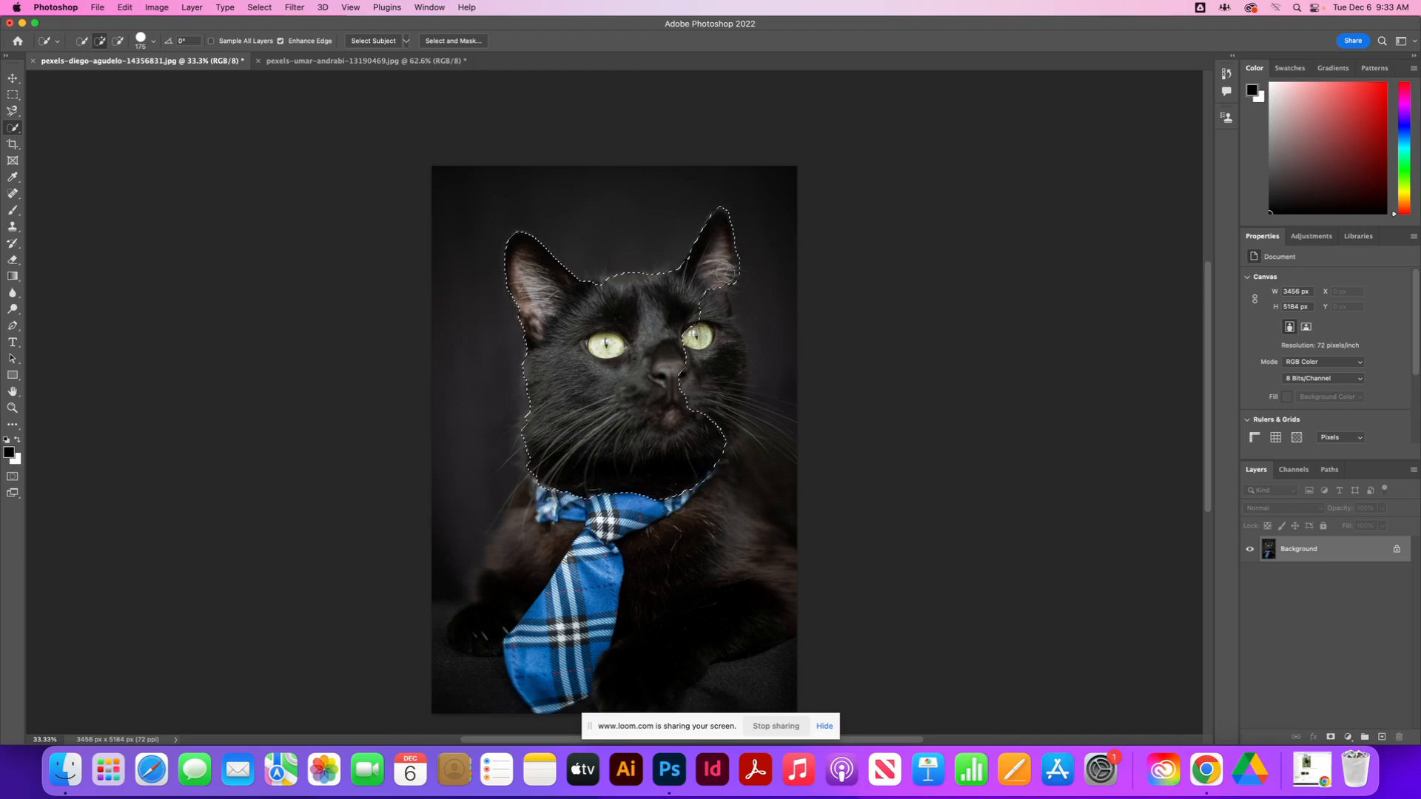
pyautogui.moveTo(713, 290)
pyautogui.mouseDown()
pyautogui.moveTo(703, 330)
pyautogui.moveTo(724, 332)
pyautogui.moveTo(732, 367)
pyautogui.mouseUp()
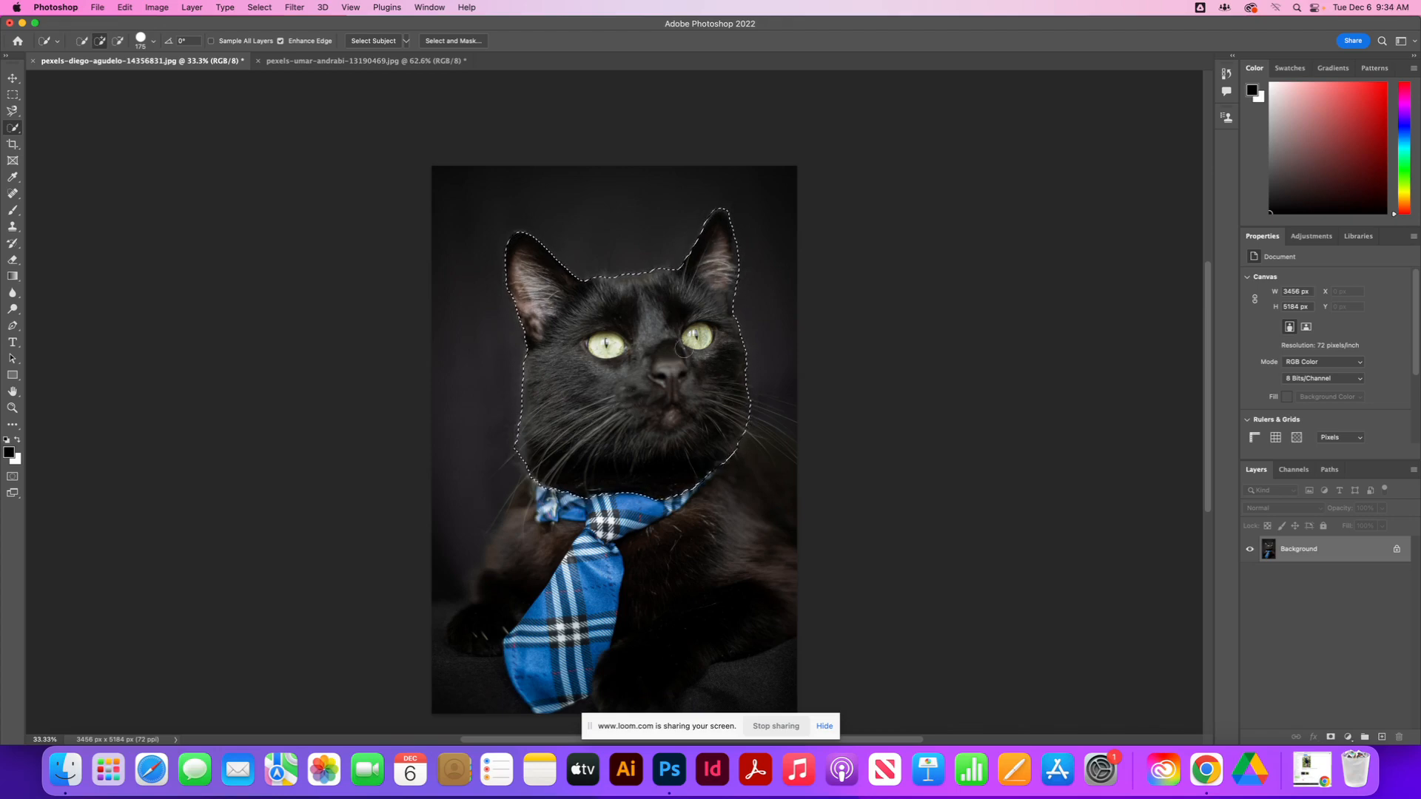
# Step: Open the head selection in Select and Mask and preview it as Marching Ants and Overlay, ending on Onion Skin
pyautogui.click(451, 42)
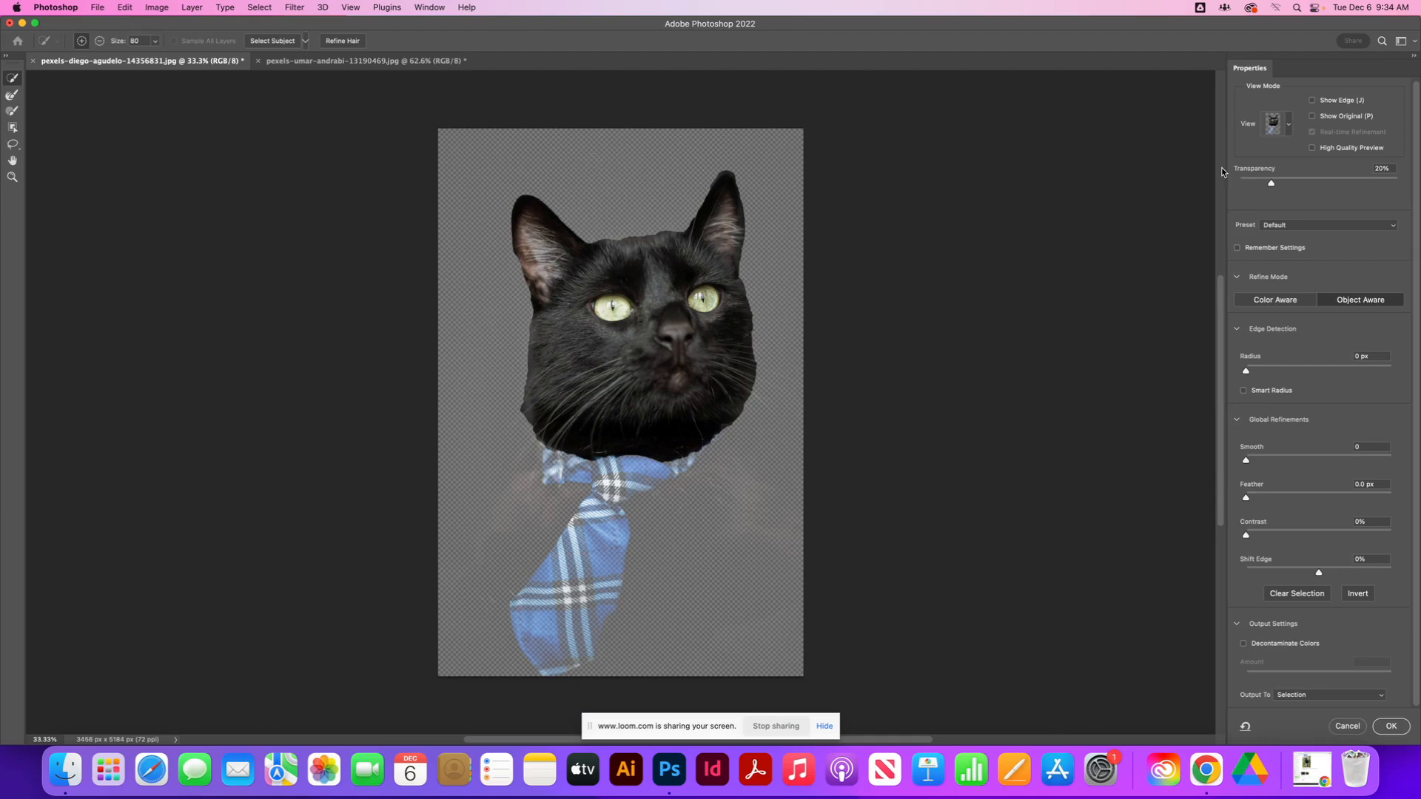
pyautogui.click(1291, 125)
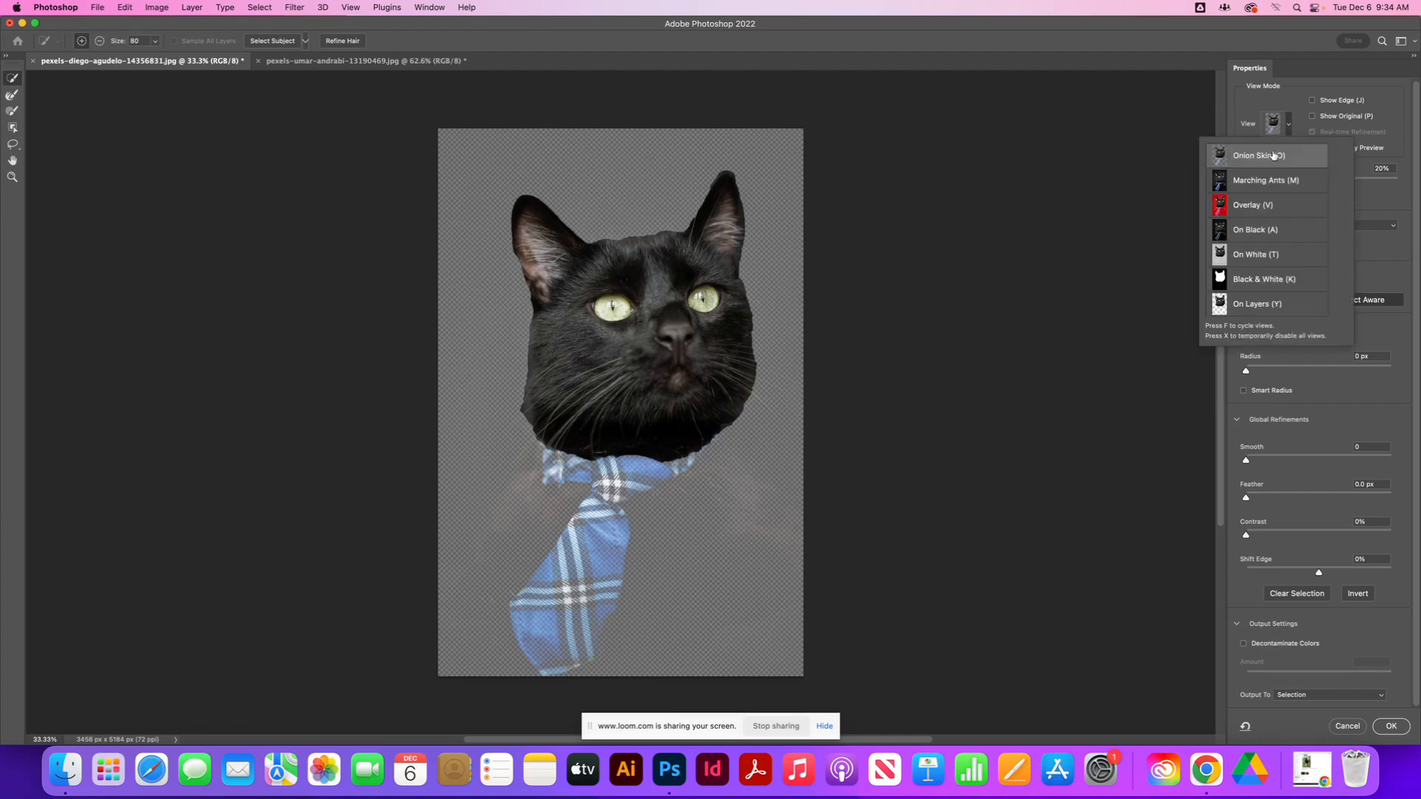
pyautogui.click(1257, 188)
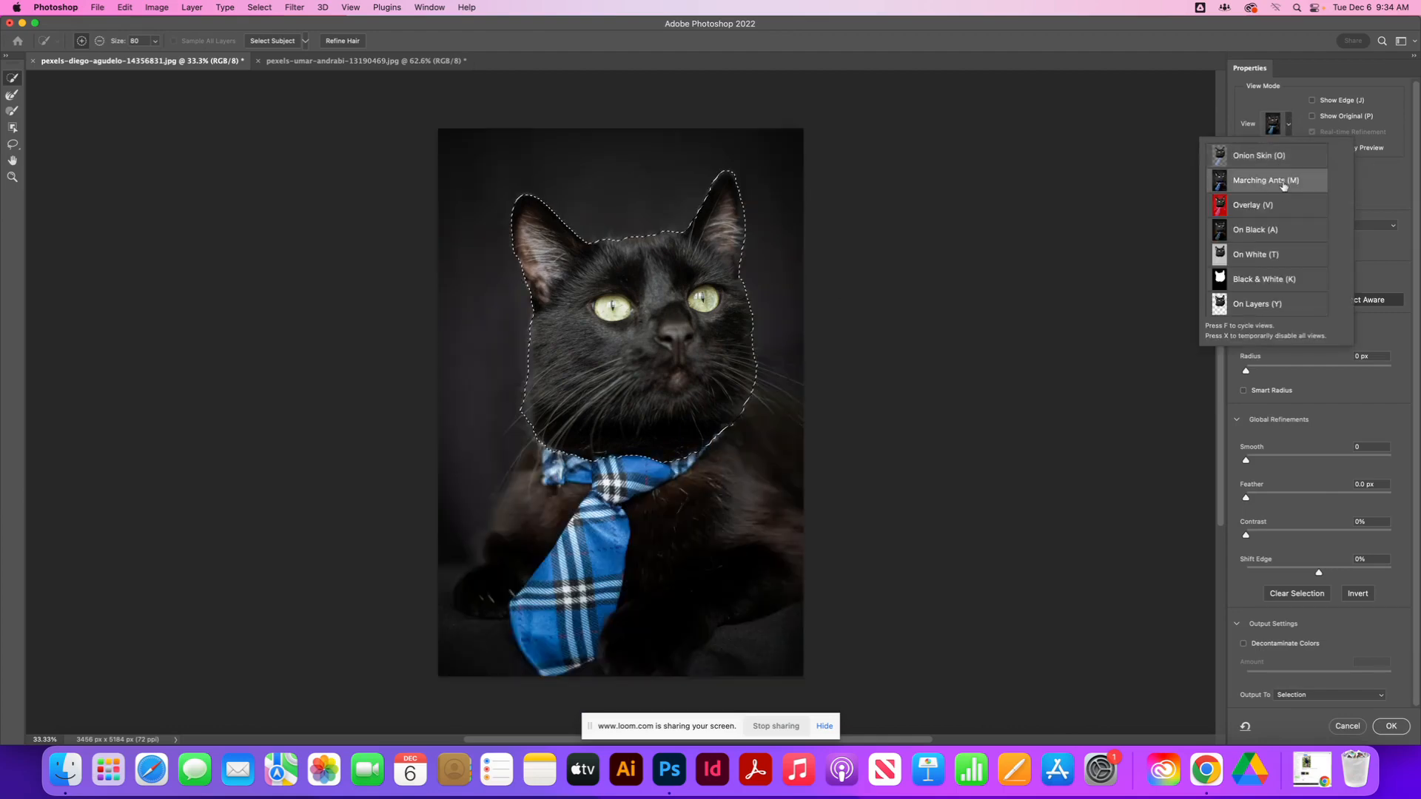
pyautogui.click(1291, 210)
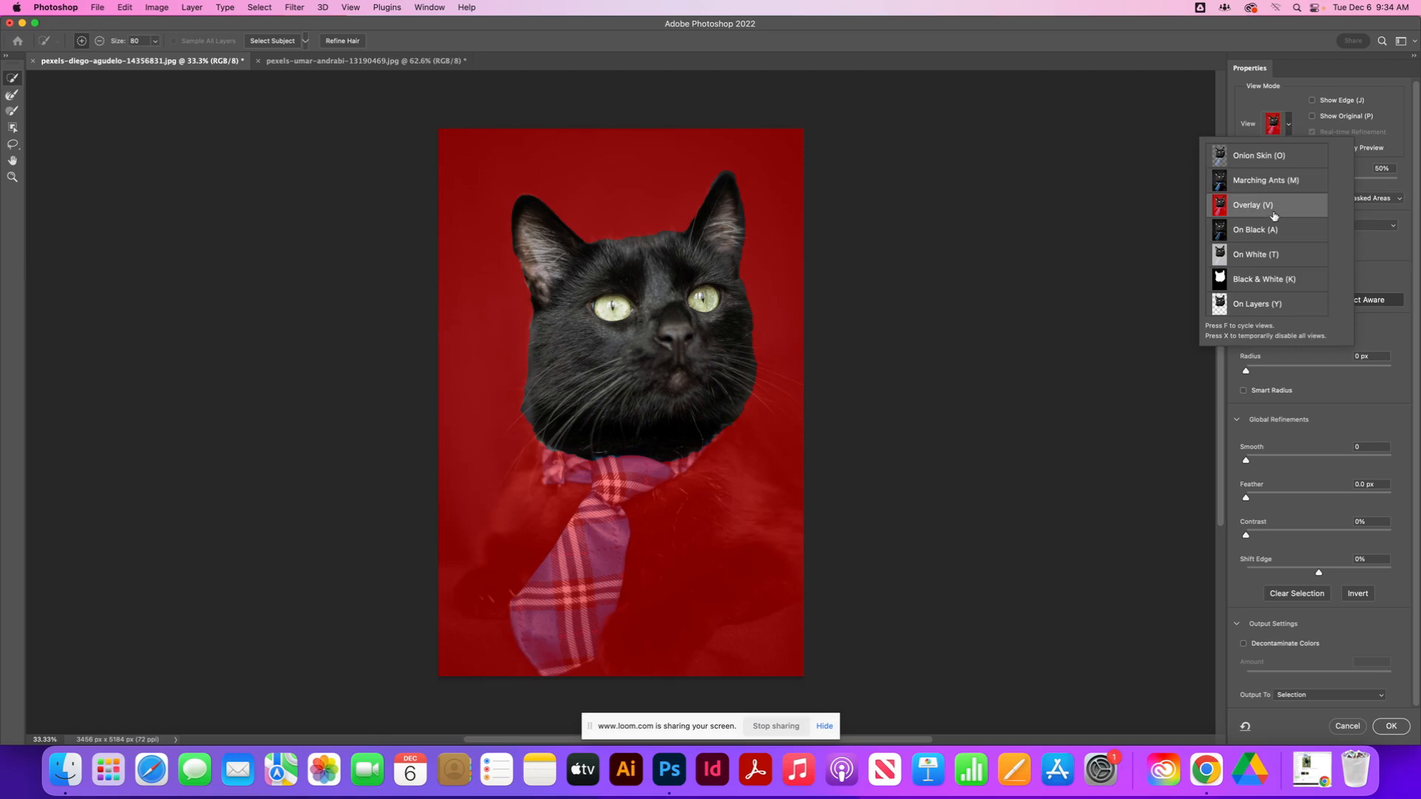
pyautogui.click(1284, 158)
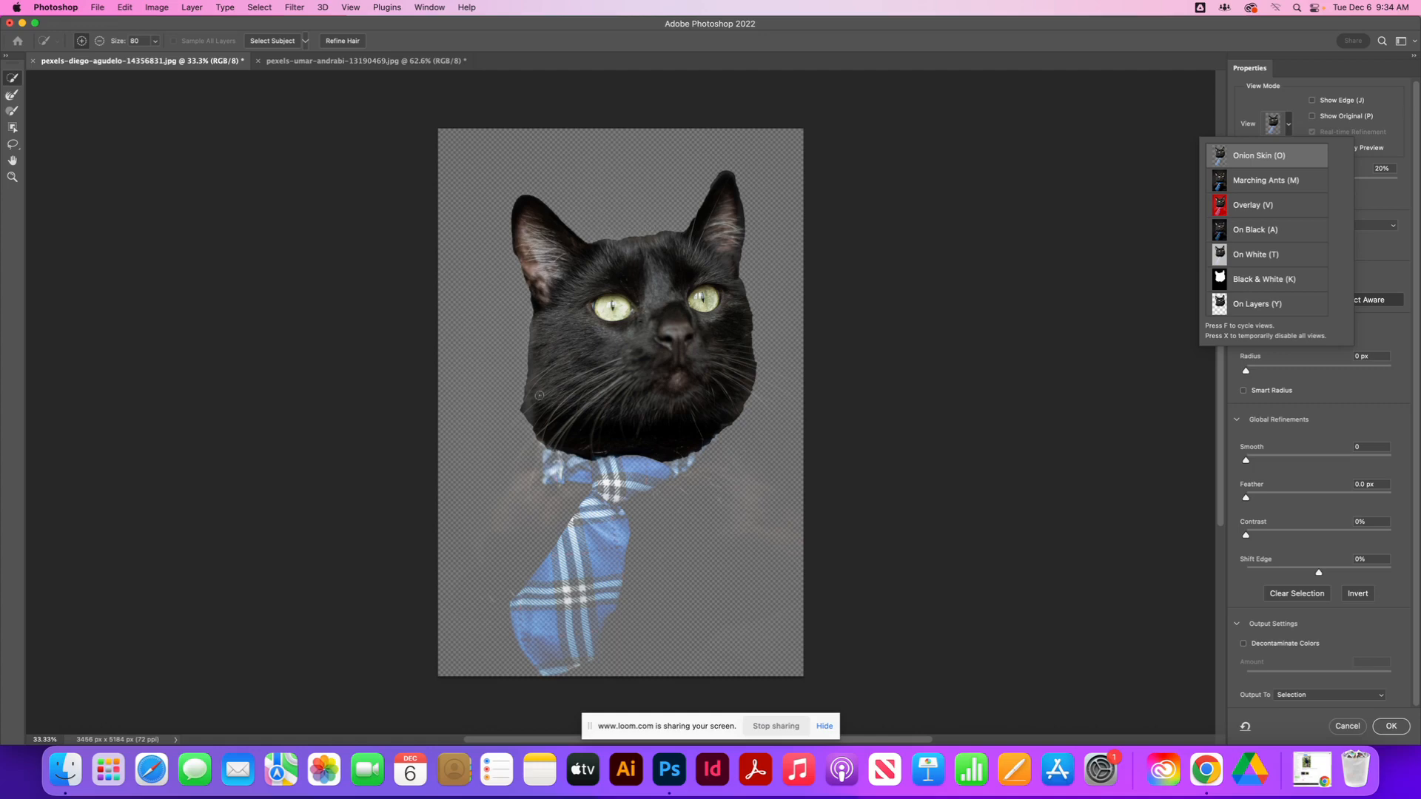
pyautogui.click(1291, 128)
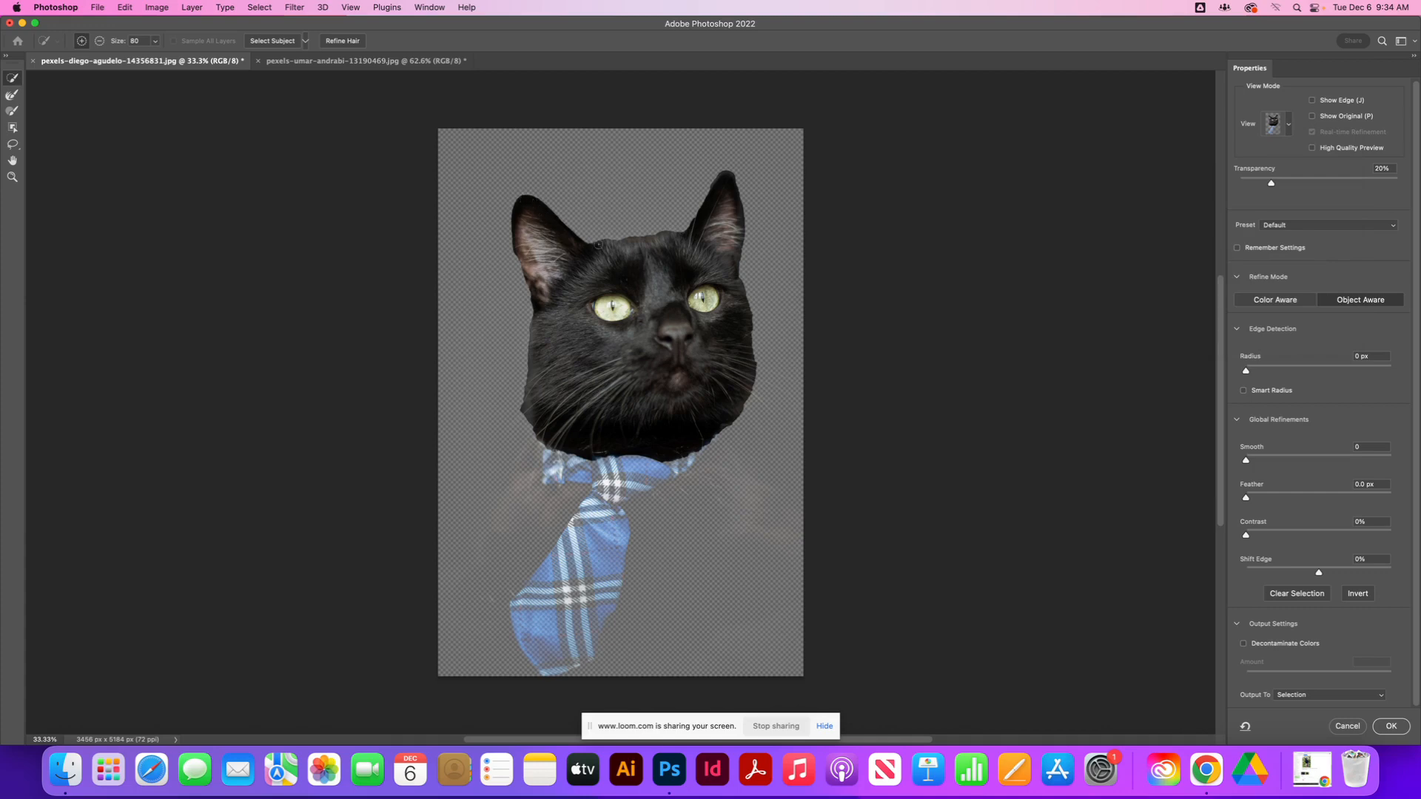
# Step: Refine the head's fur and whisker edges with Refine Hair, checking them in Black & White view, and output the result as a selection
pyautogui.click(344, 42)
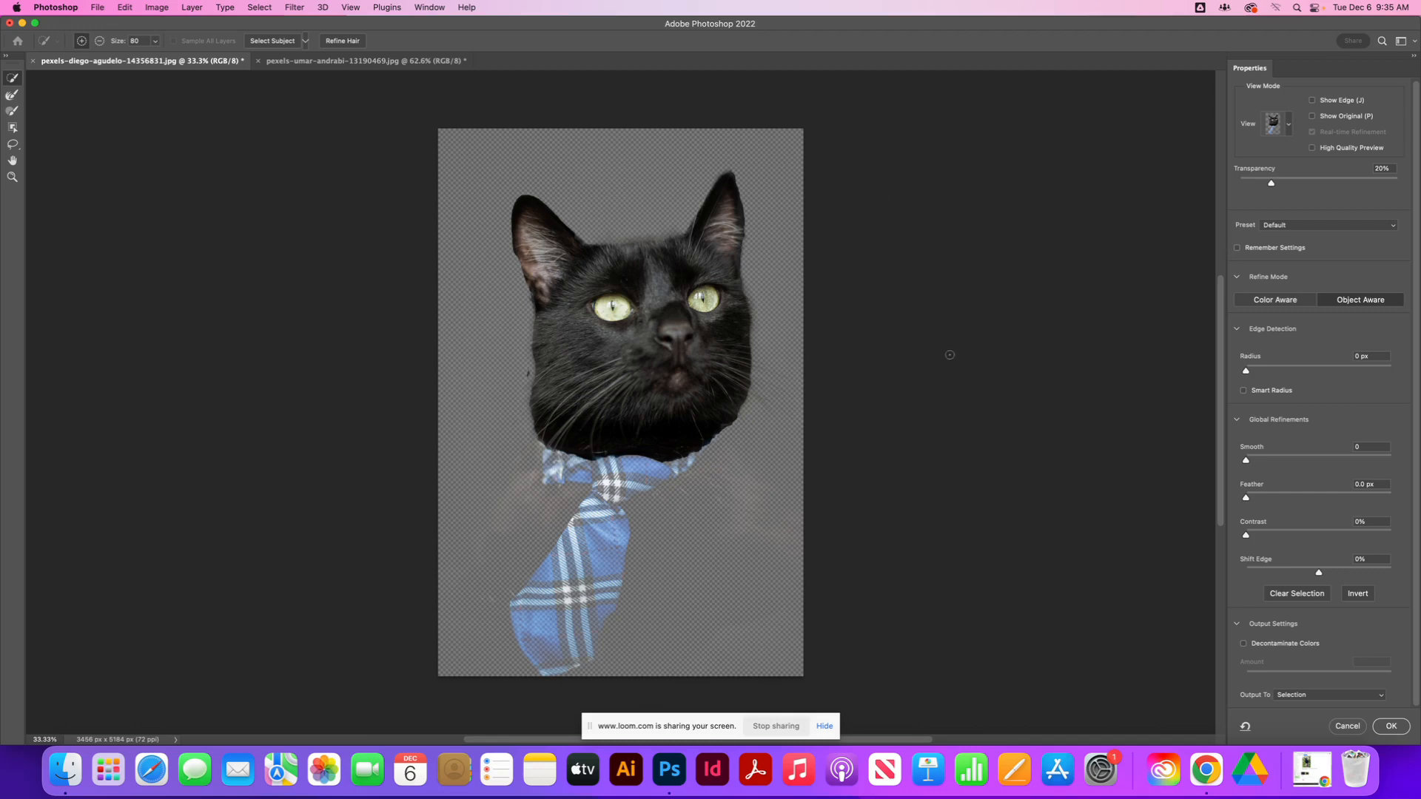
pyautogui.click(1288, 124)
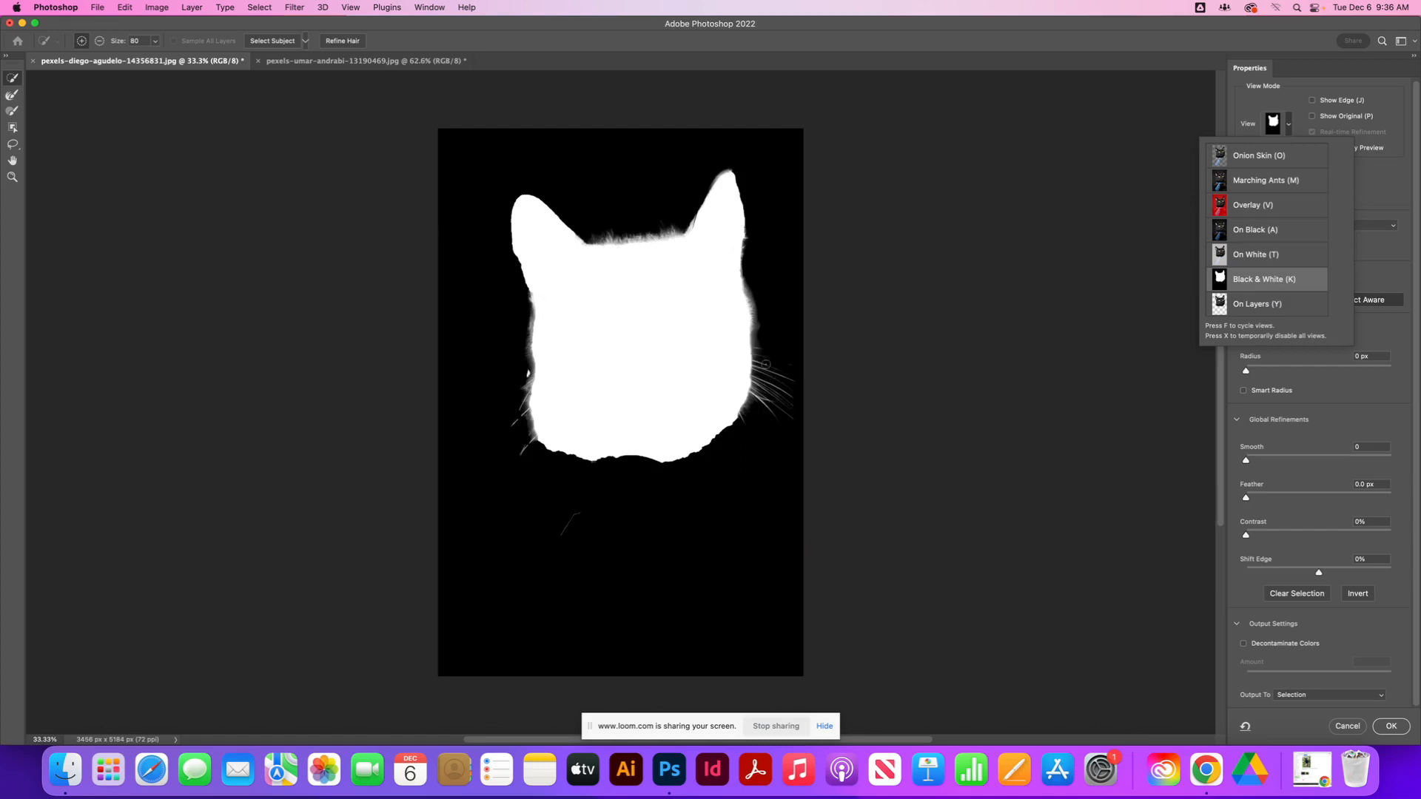
pyautogui.click(1260, 161)
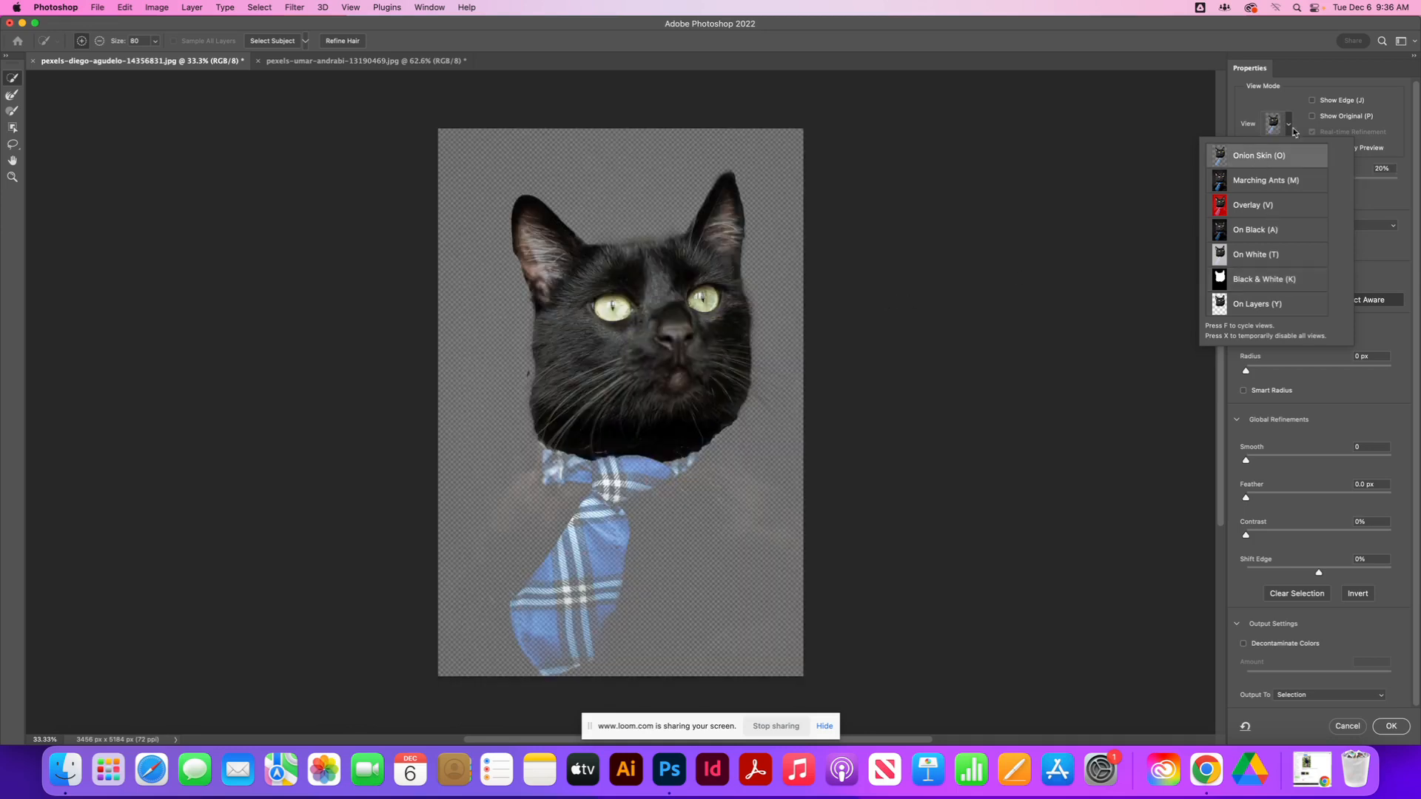
pyautogui.click(1289, 127)
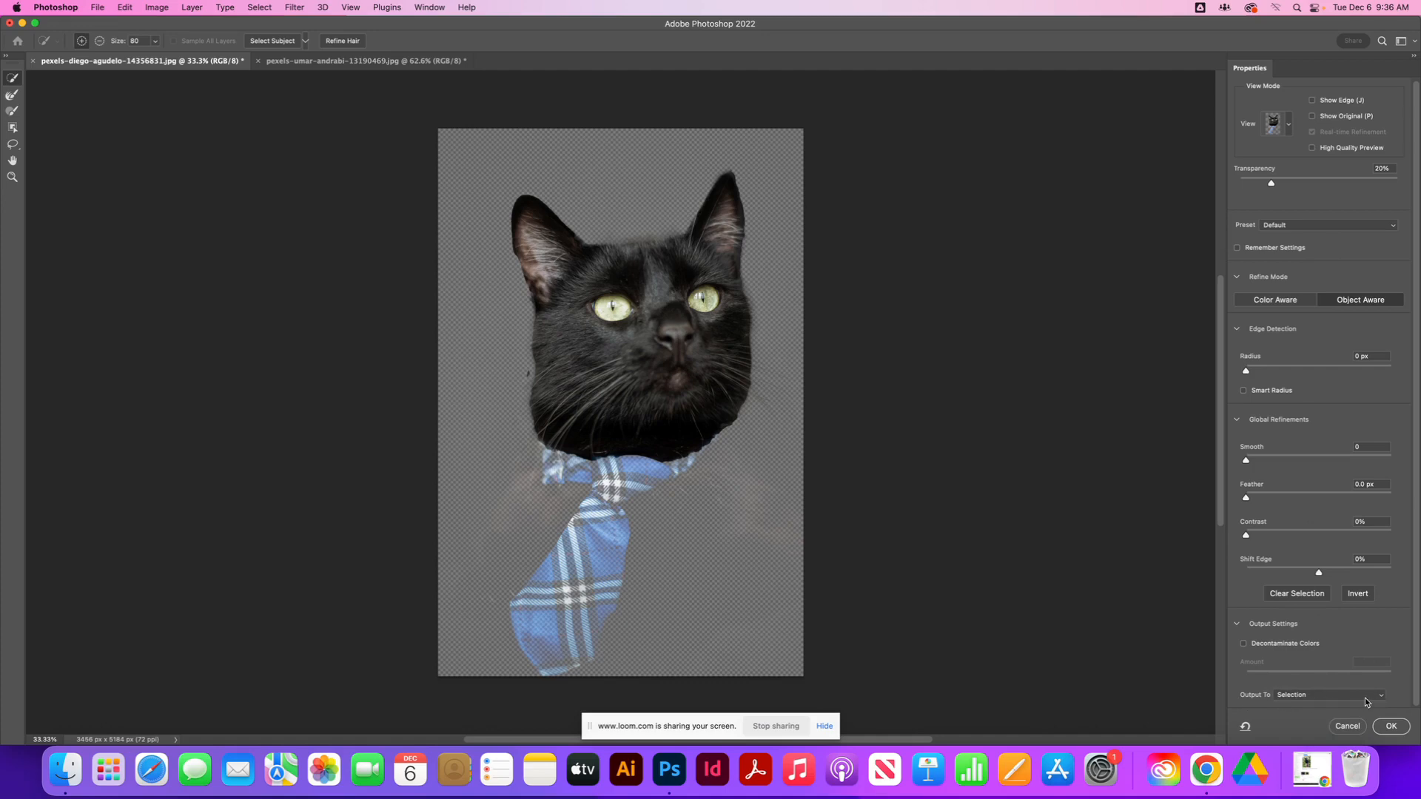
pyautogui.click(1393, 727)
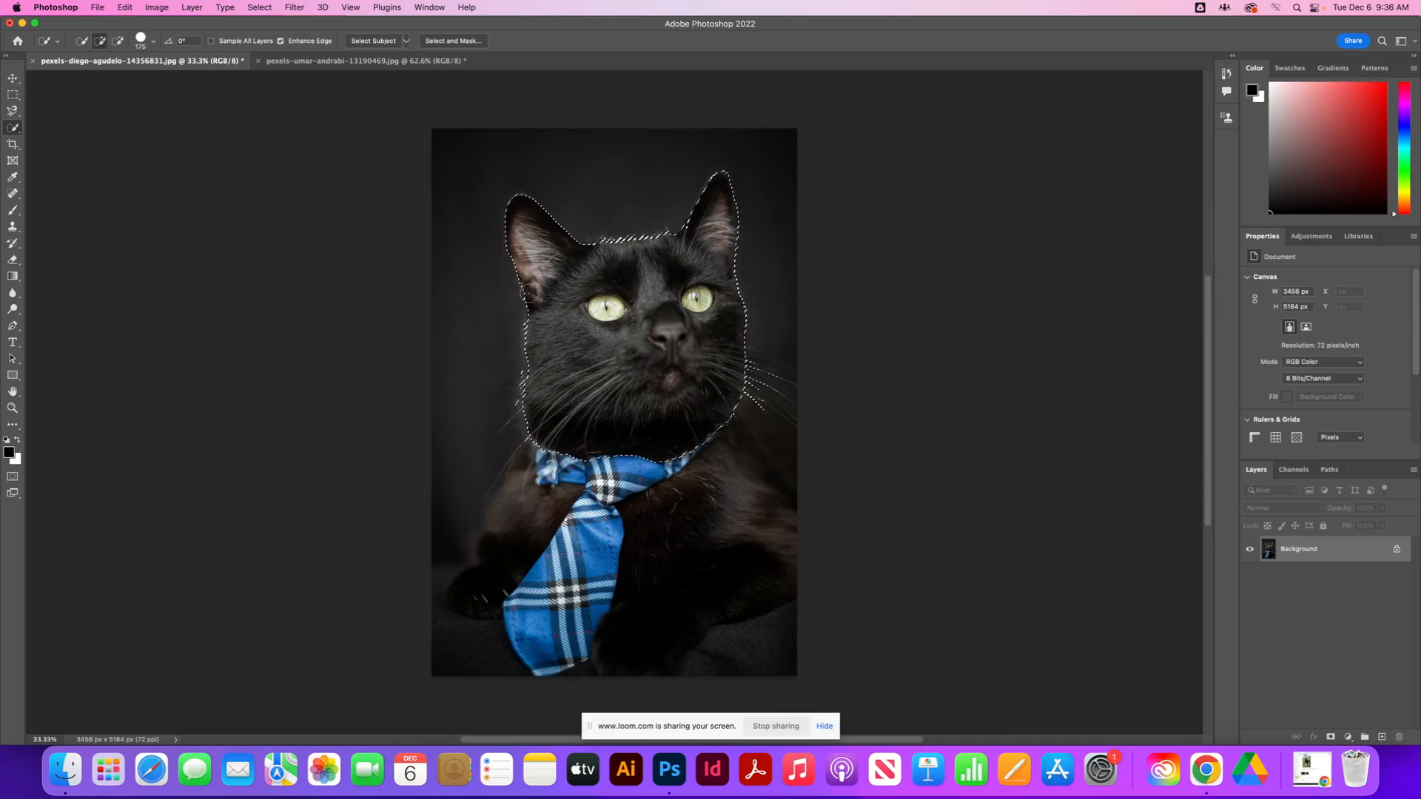
# Step: Transfer the selected cat head into the crow photo with the Move tool, placing it over the crow
pyautogui.click(342, 62)
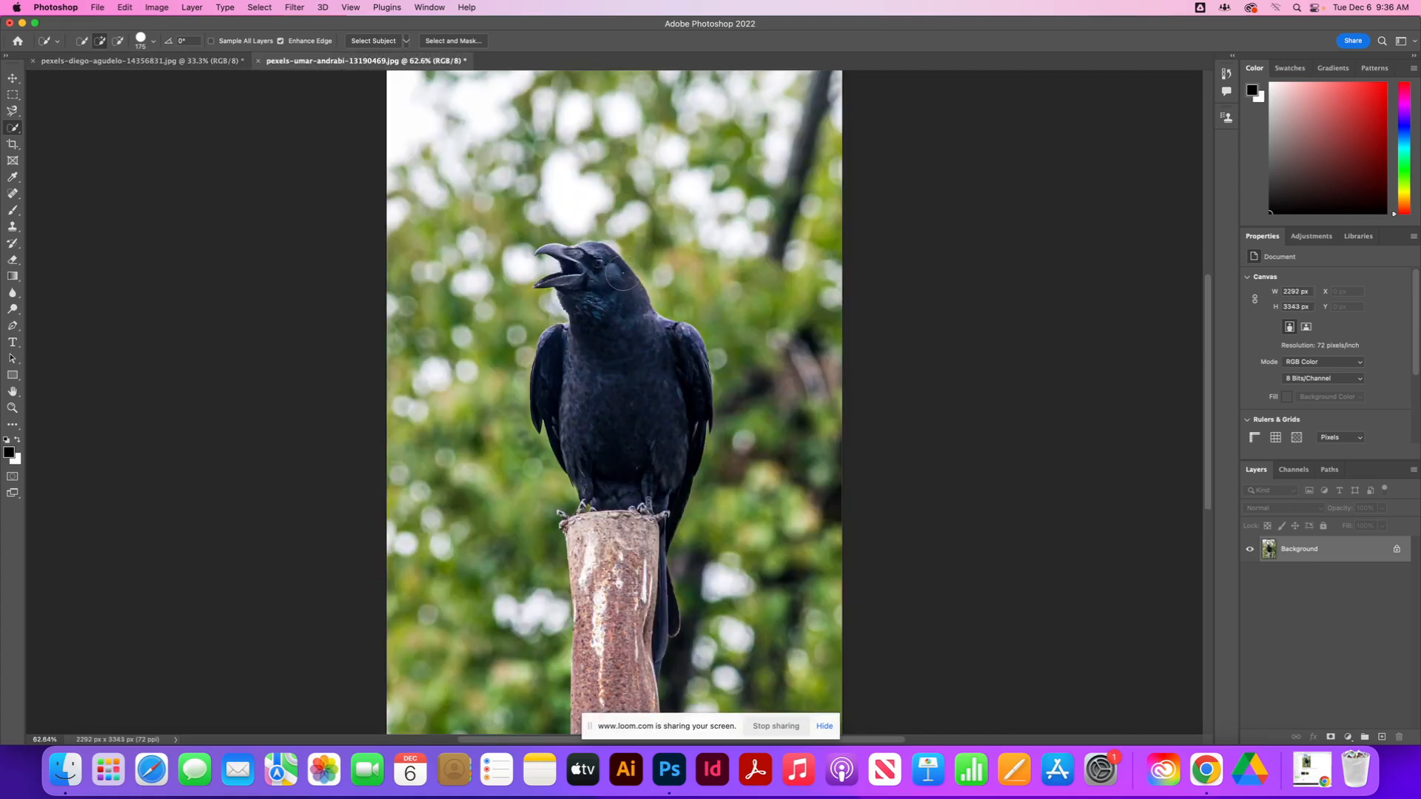
pyautogui.click(144, 62)
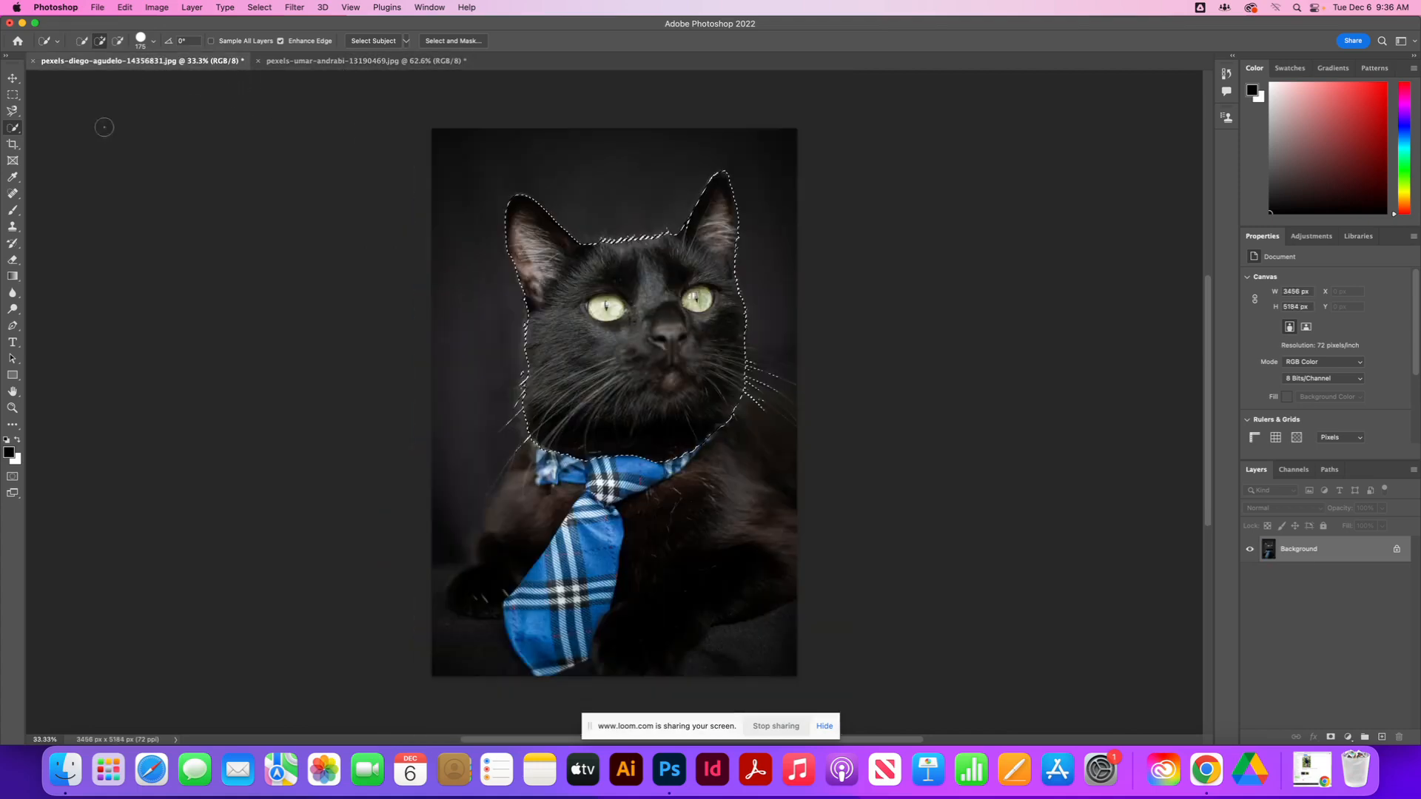
pyautogui.click(12, 81)
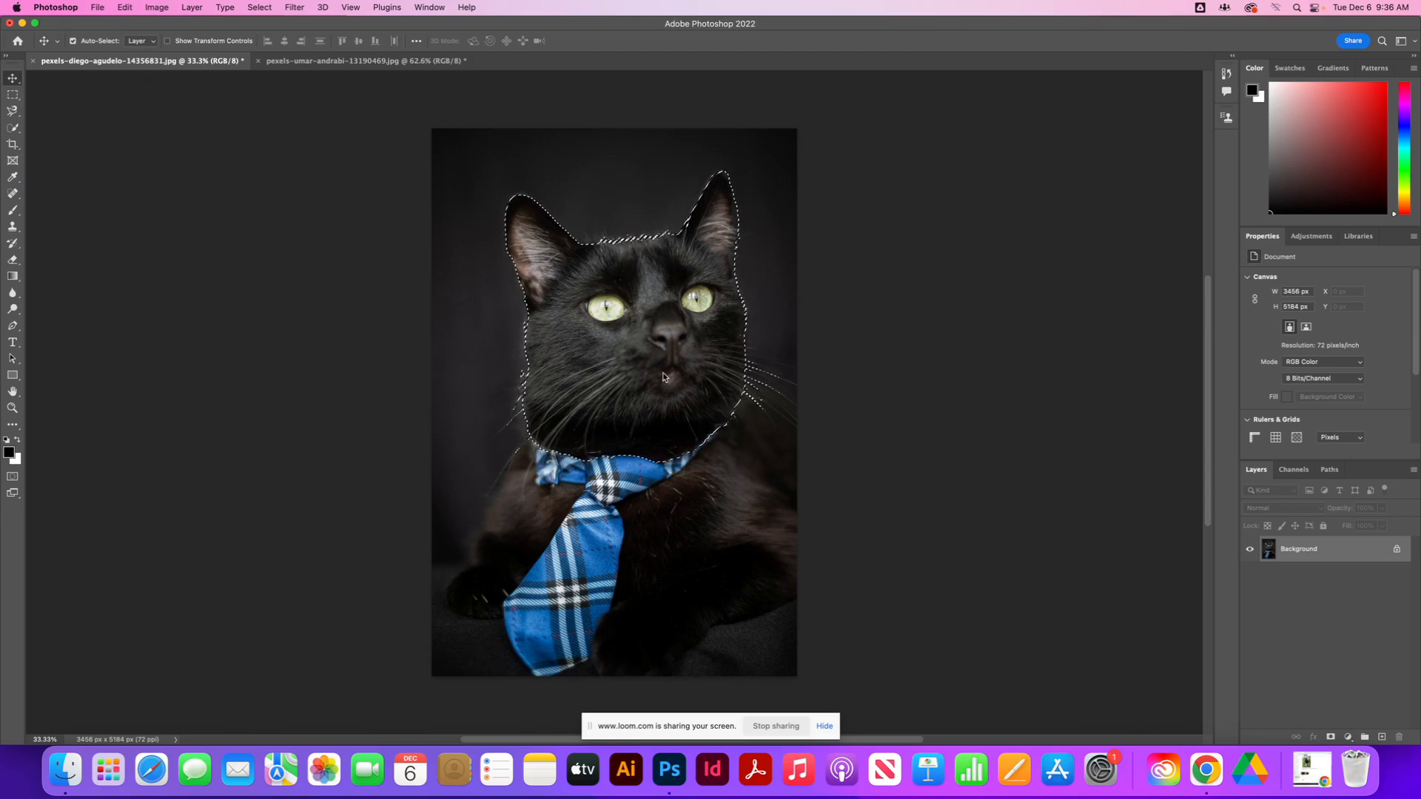
pyautogui.moveTo(663, 376); pyautogui.dragTo(366, 62)
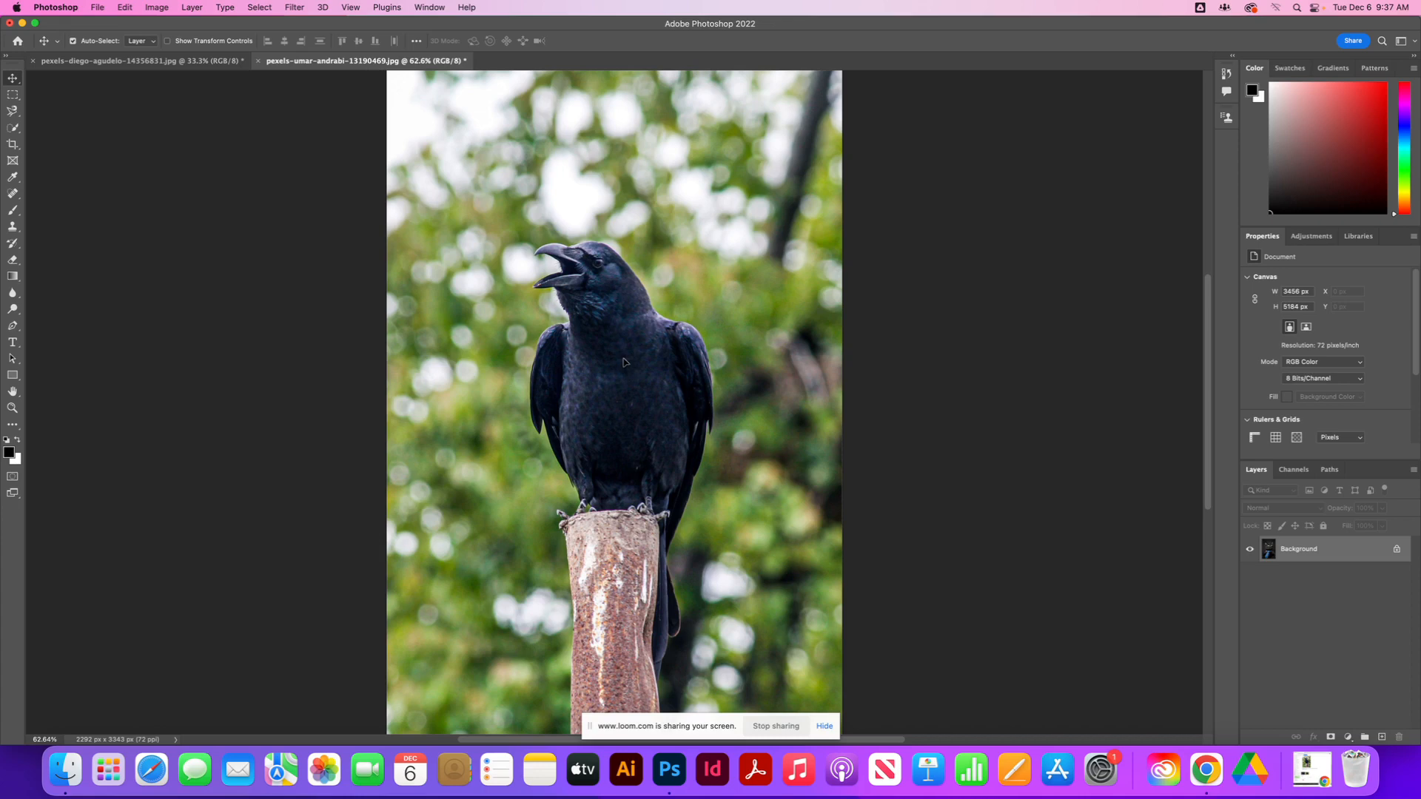
pyautogui.moveTo(624, 363); pyautogui.dragTo(624, 363)
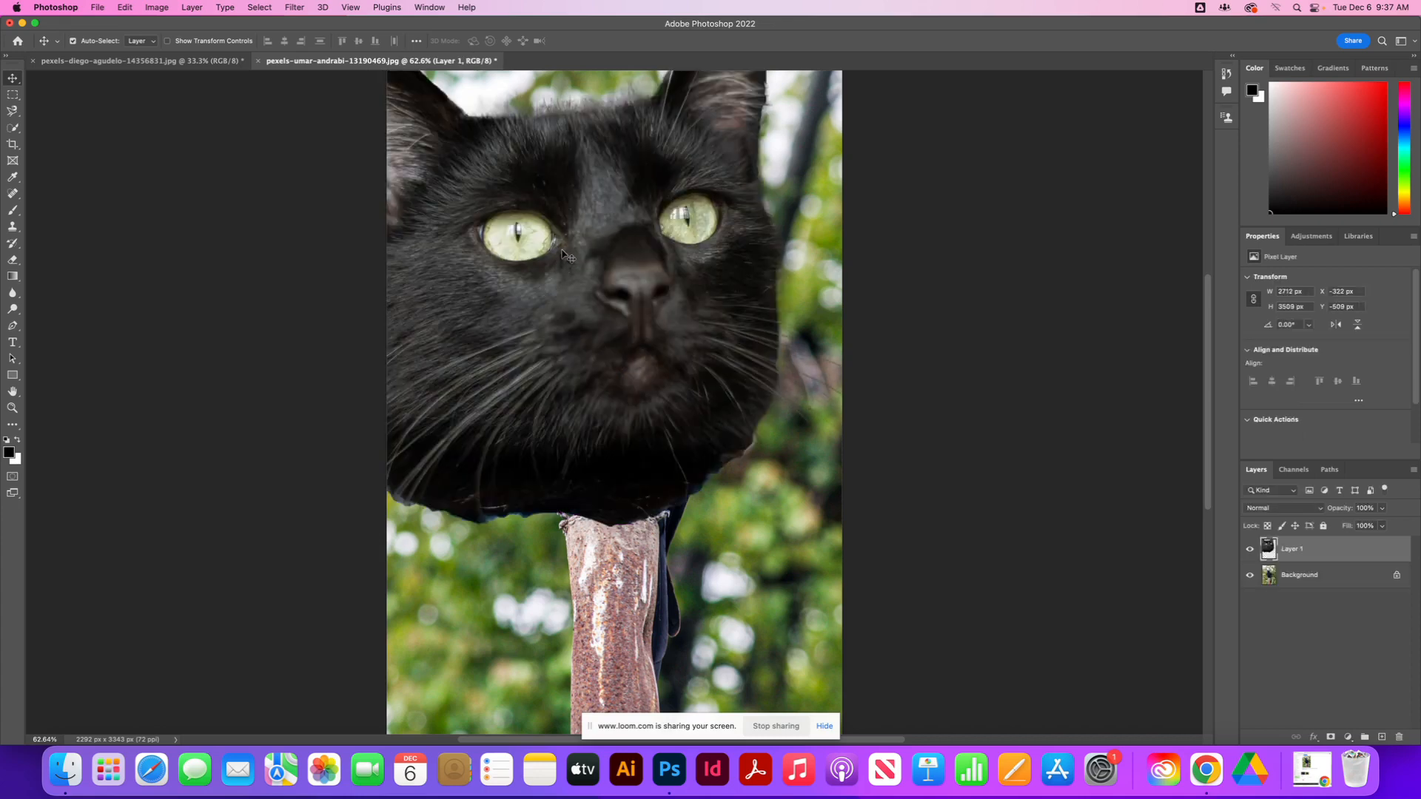
# Step: Scale the cat head proportionally to about 24% with Free Transform and position it over the crow's head
pyautogui.moveTo(545, 238); pyautogui.dragTo(586, 330)
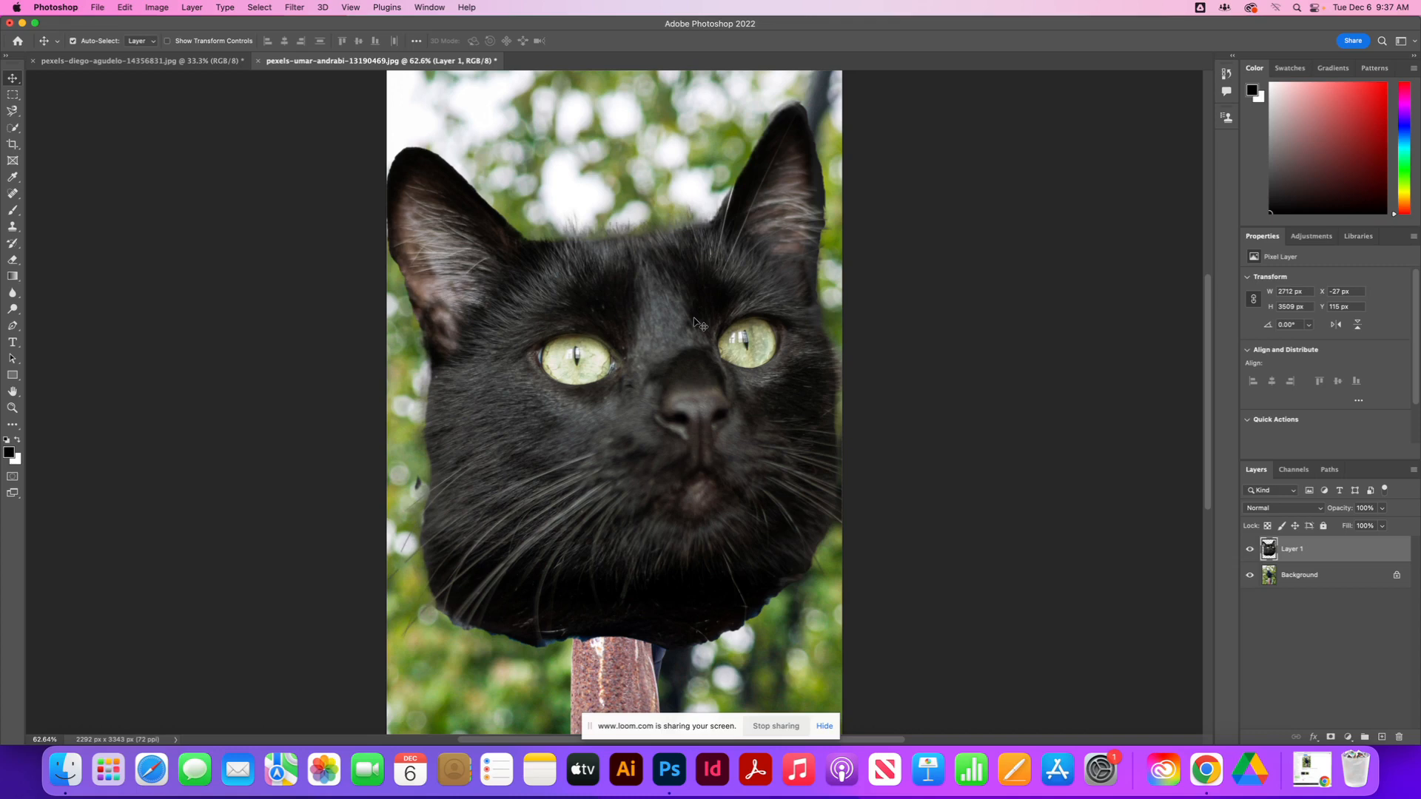
pyautogui.press('super+t')
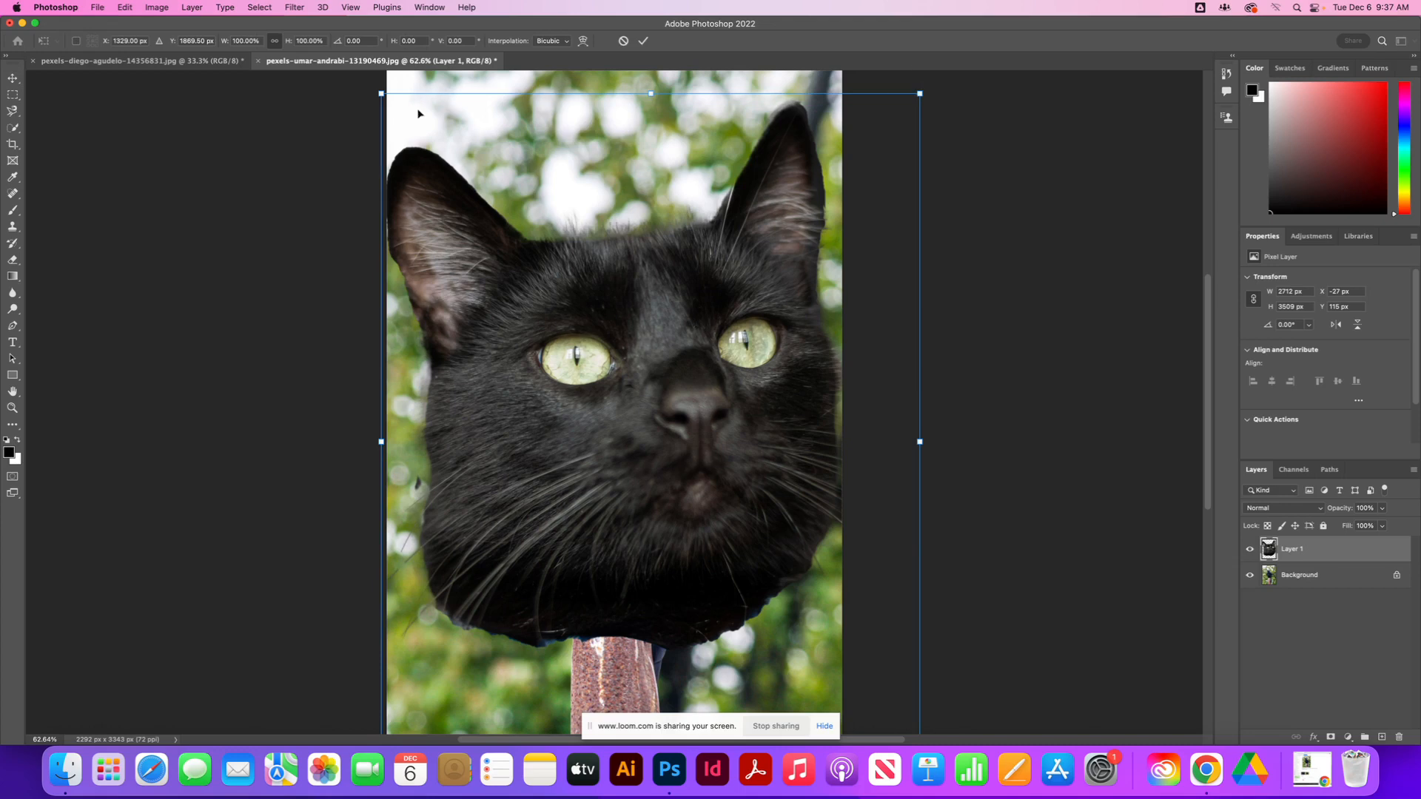
pyautogui.moveTo(918, 92); pyautogui.dragTo(606, 205)
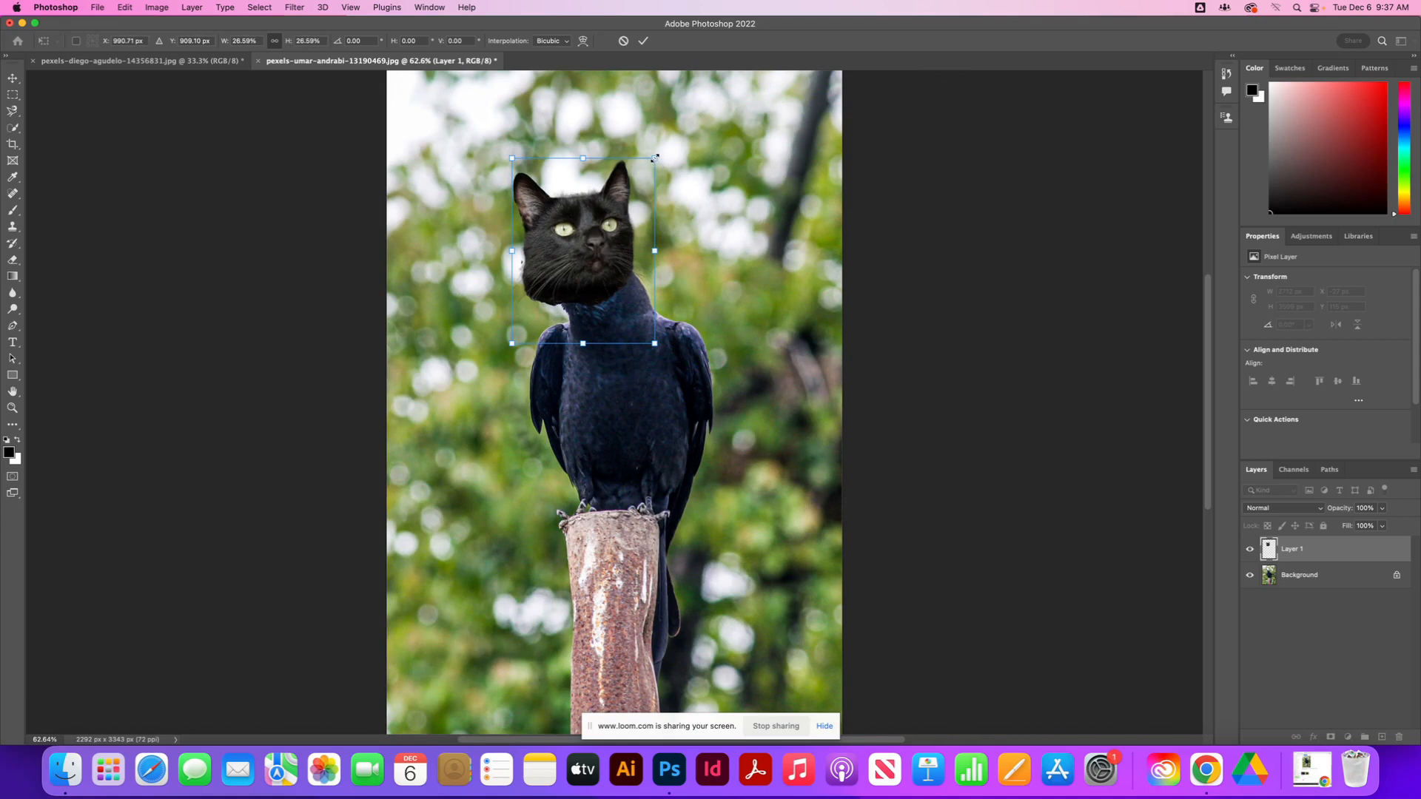
pyautogui.moveTo(655, 158); pyautogui.dragTo(644, 168)
pyautogui.moveTo(571, 256); pyautogui.dragTo(476, 248)
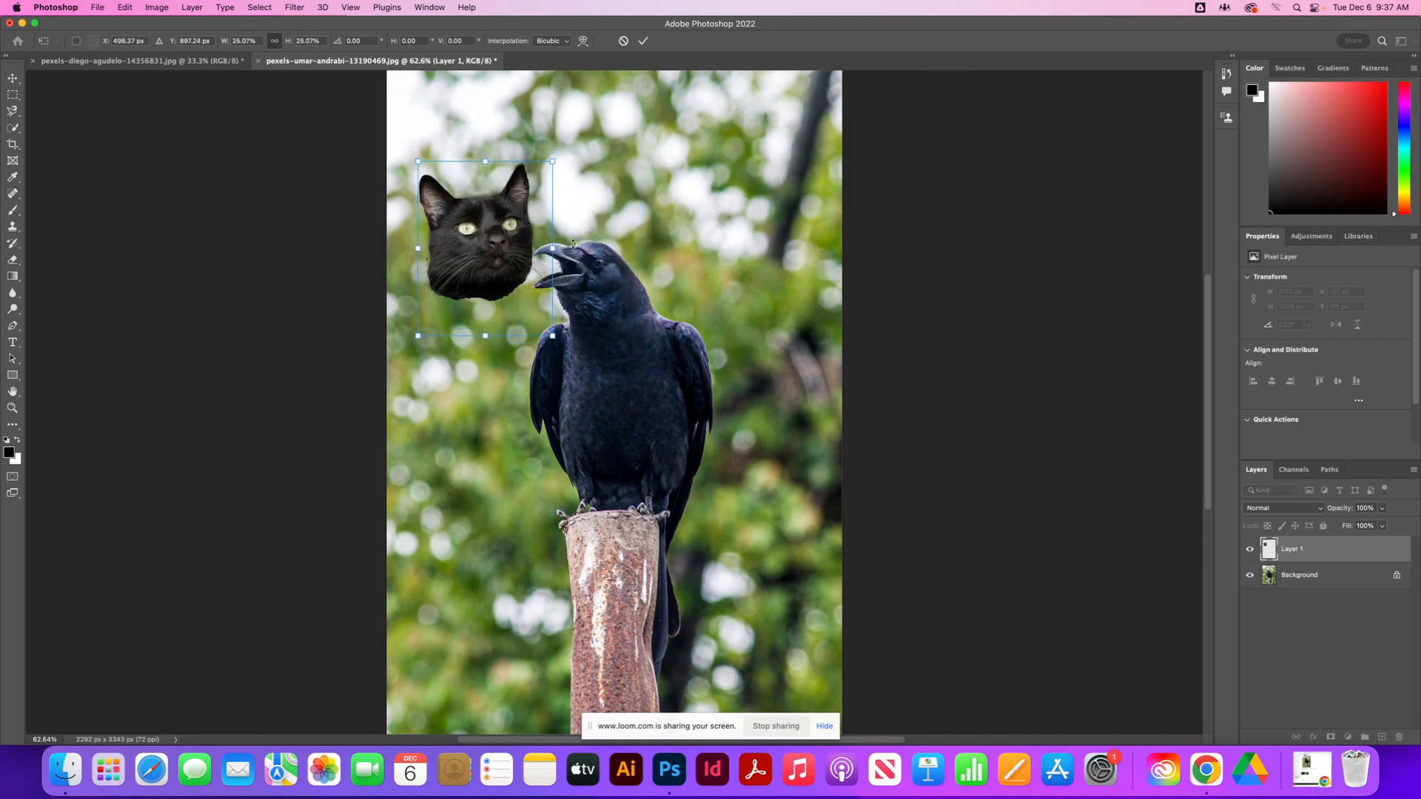
pyautogui.moveTo(488, 242); pyautogui.dragTo(582, 256)
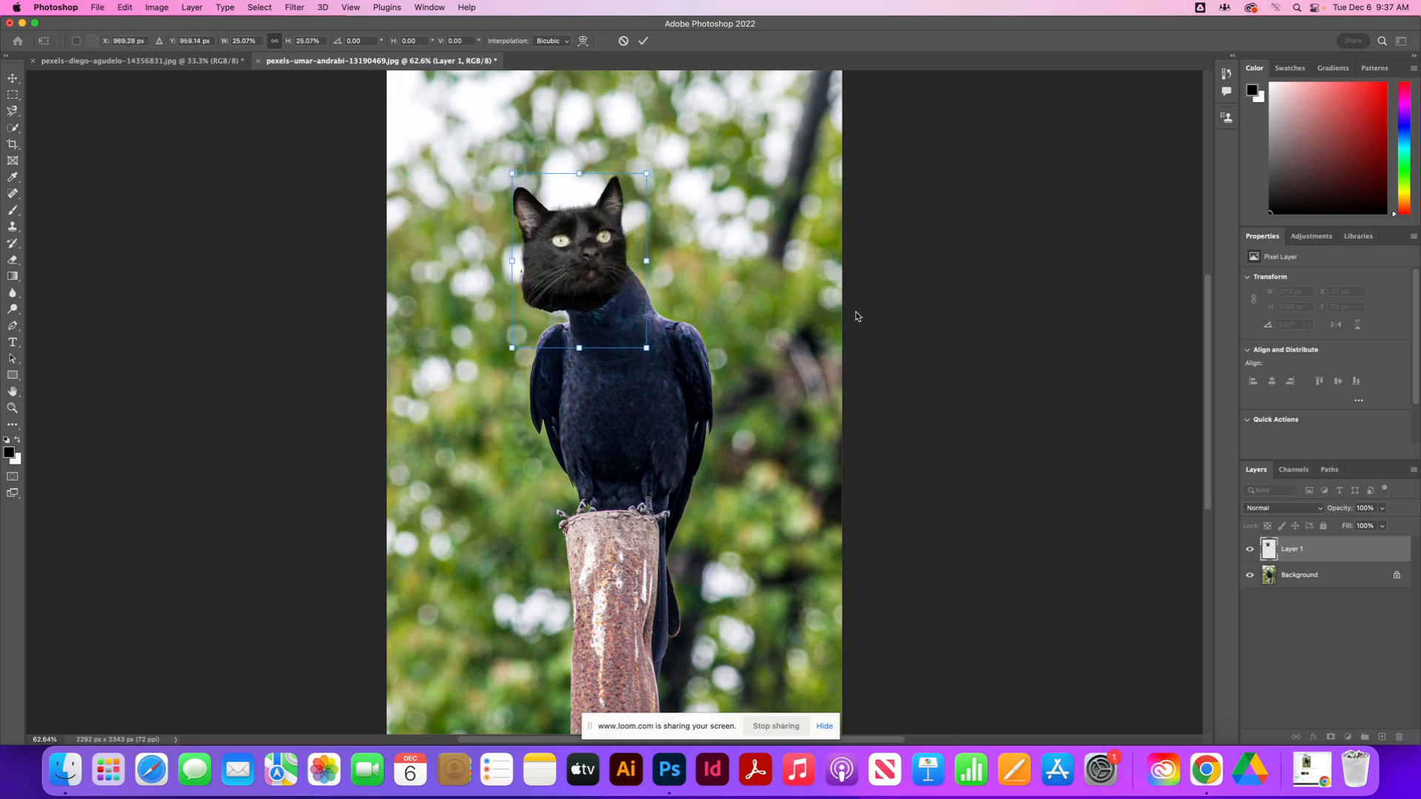
pyautogui.moveTo(646, 172); pyautogui.dragTo(642, 177)
pyautogui.moveTo(592, 229); pyautogui.dragTo(594, 238)
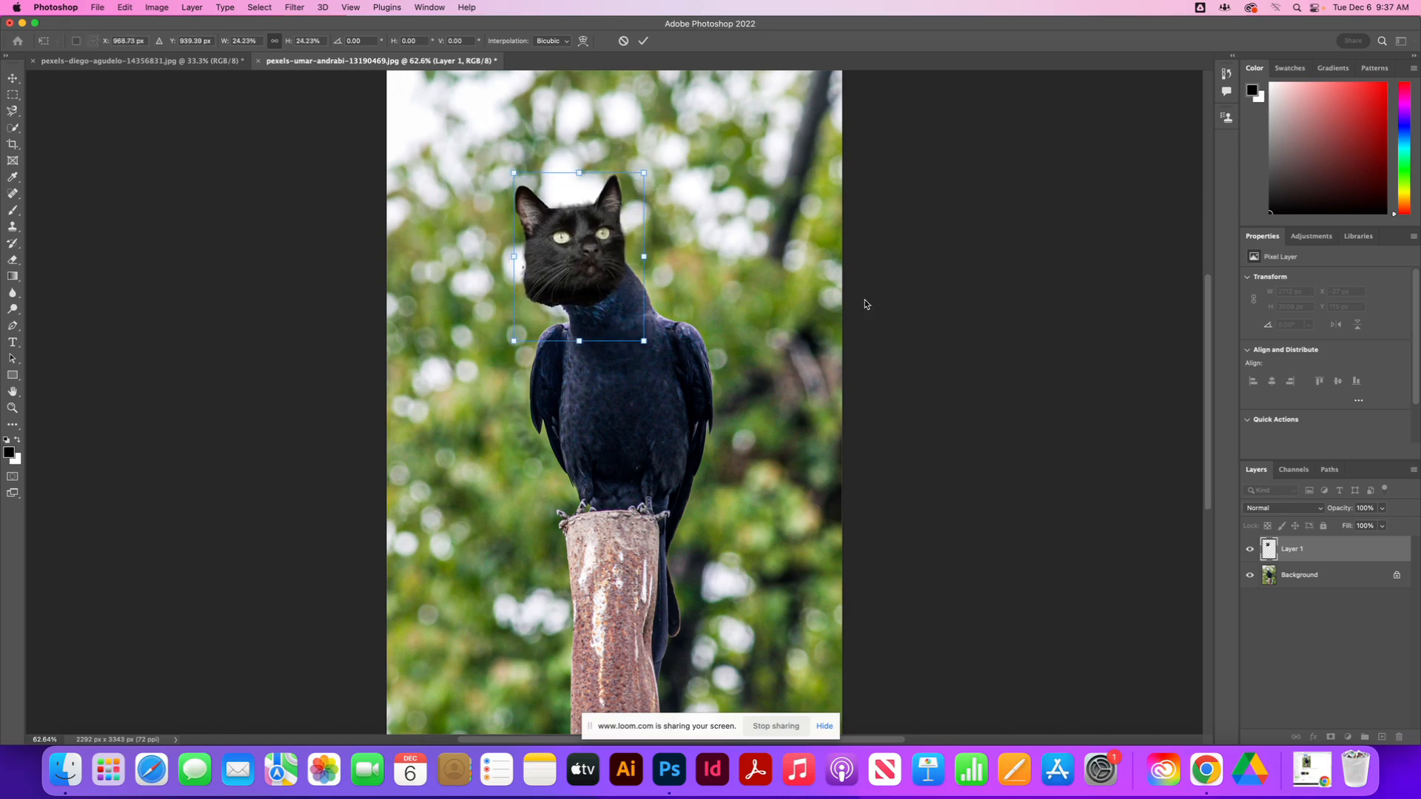
pyautogui.press('Return')
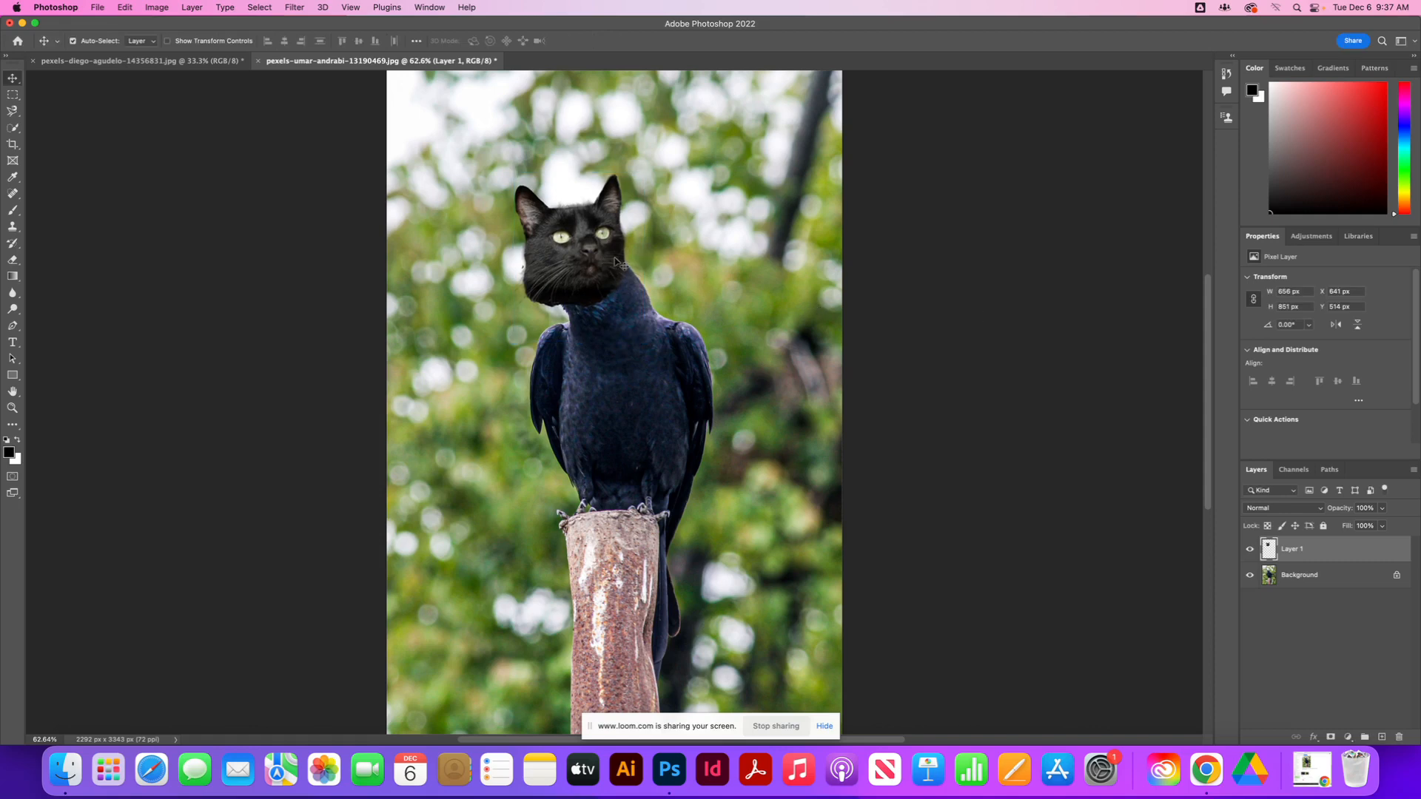
# Step: Flip the cat head layer horizontally
pyautogui.click(126, 9)
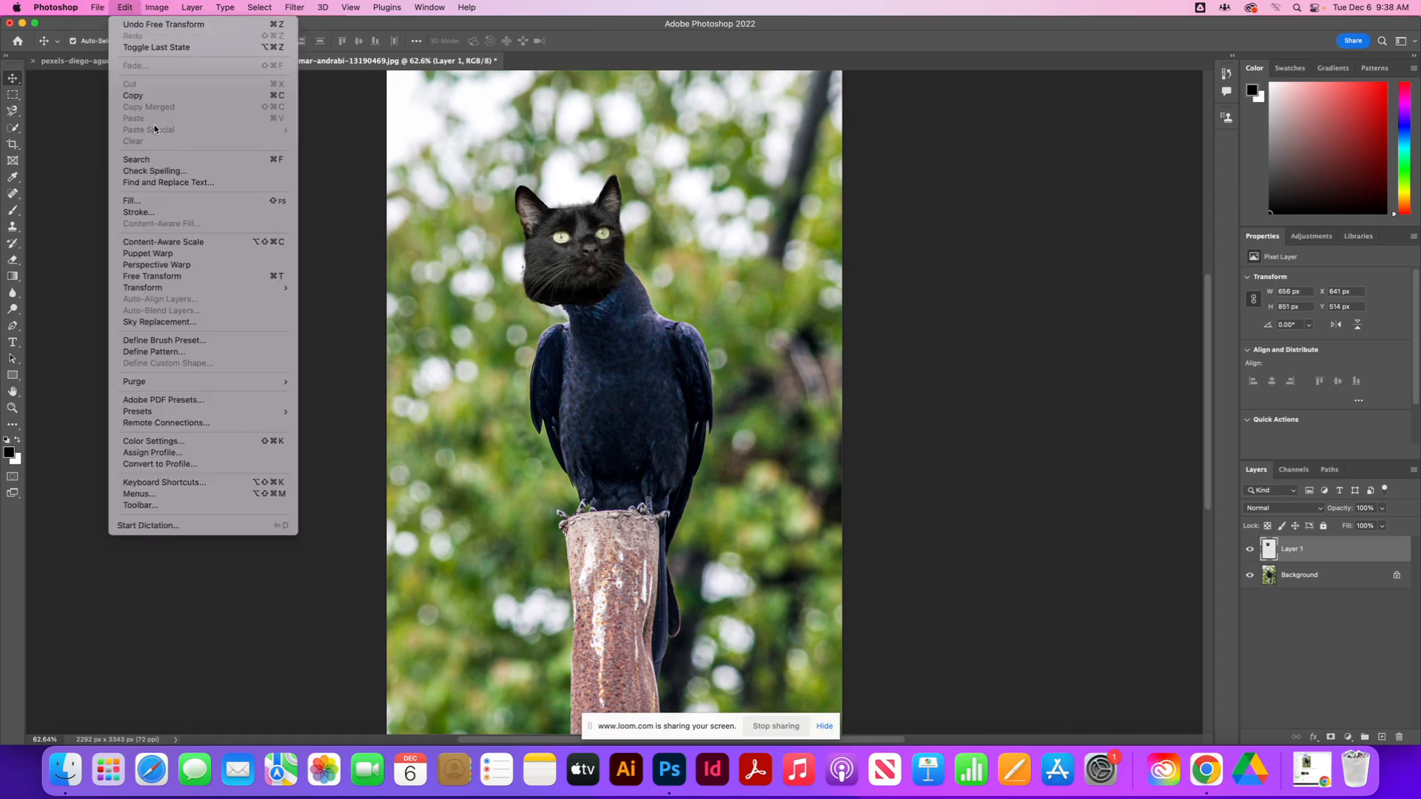
pyautogui.moveTo(231, 293)
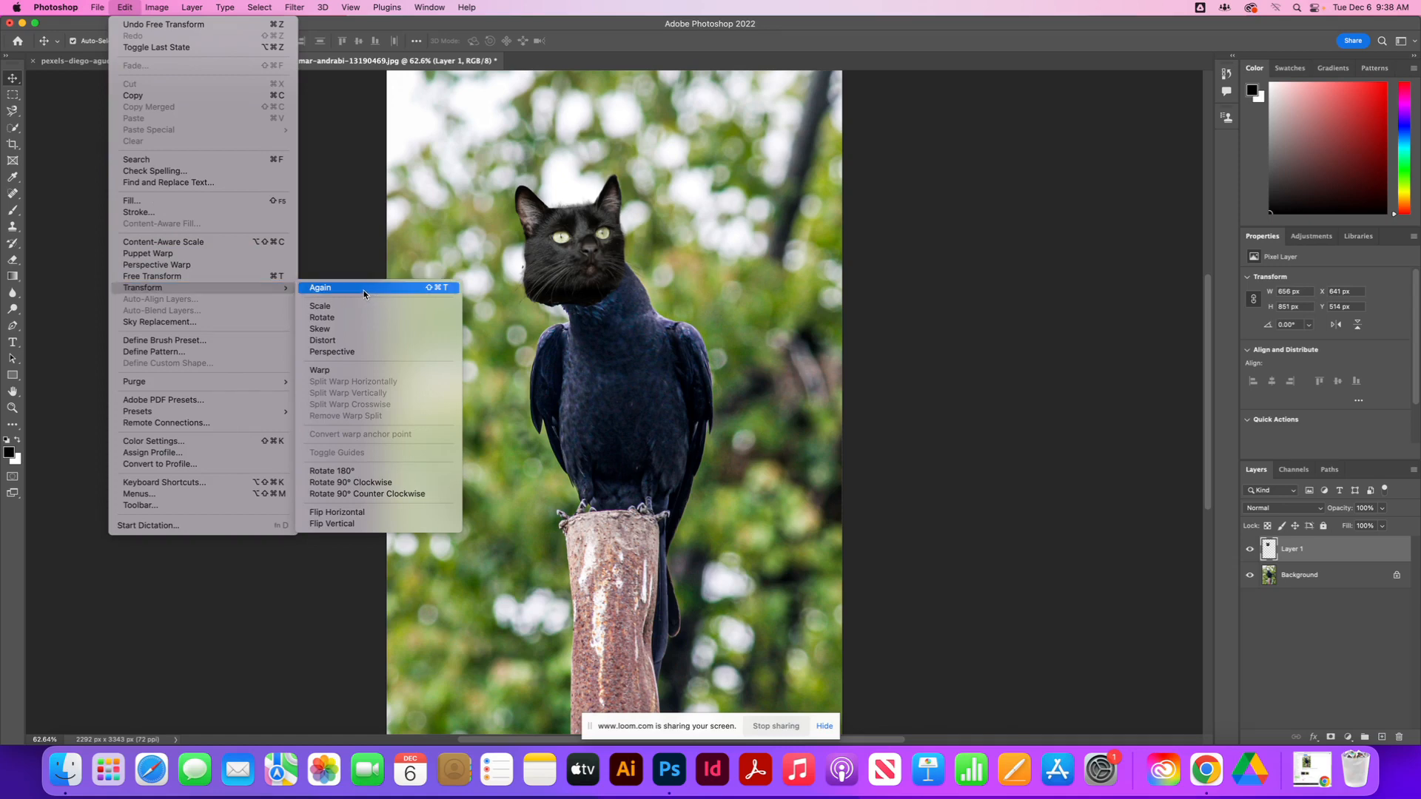
pyautogui.click(360, 513)
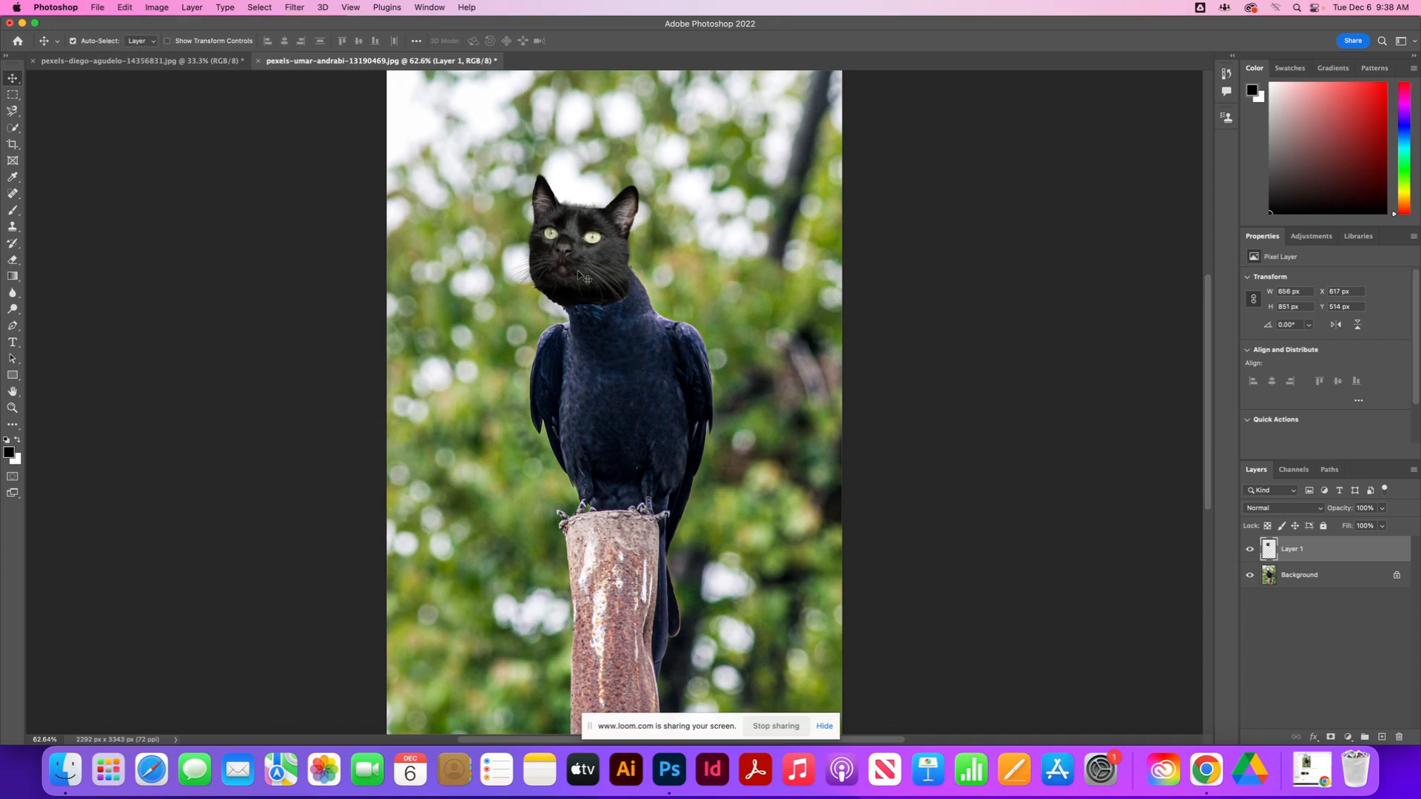
# Step: Shift the flipped cat head slightly toward the crow's beak side, to about X 569 px, Y 522 px
pyautogui.press('super')
pyautogui.press('super+equal')
pyautogui.press('super+equal')
pyautogui.press('super+equal')
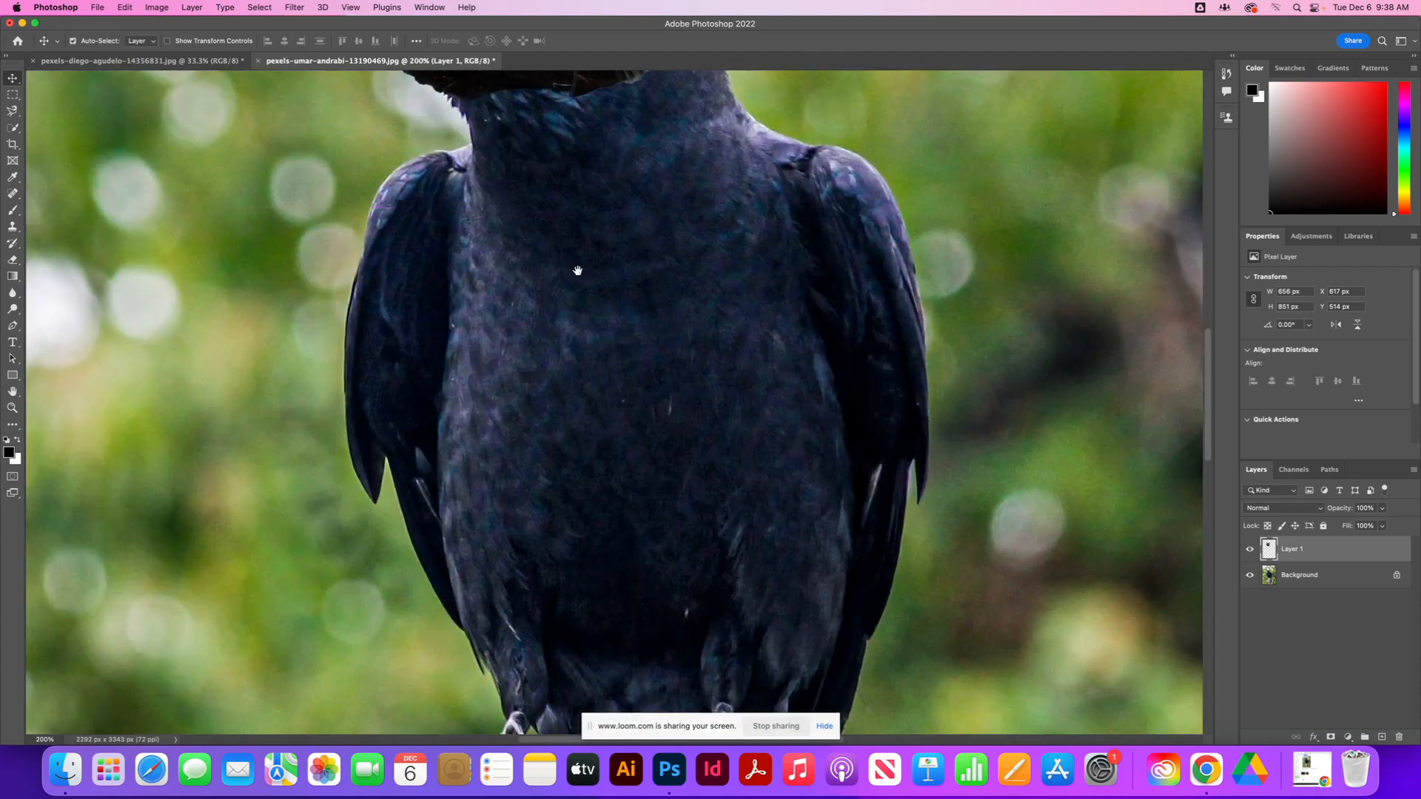
pyautogui.moveTo(517, 225); pyautogui.dragTo(710, 545)
pyautogui.scroll(5, 720, 400)
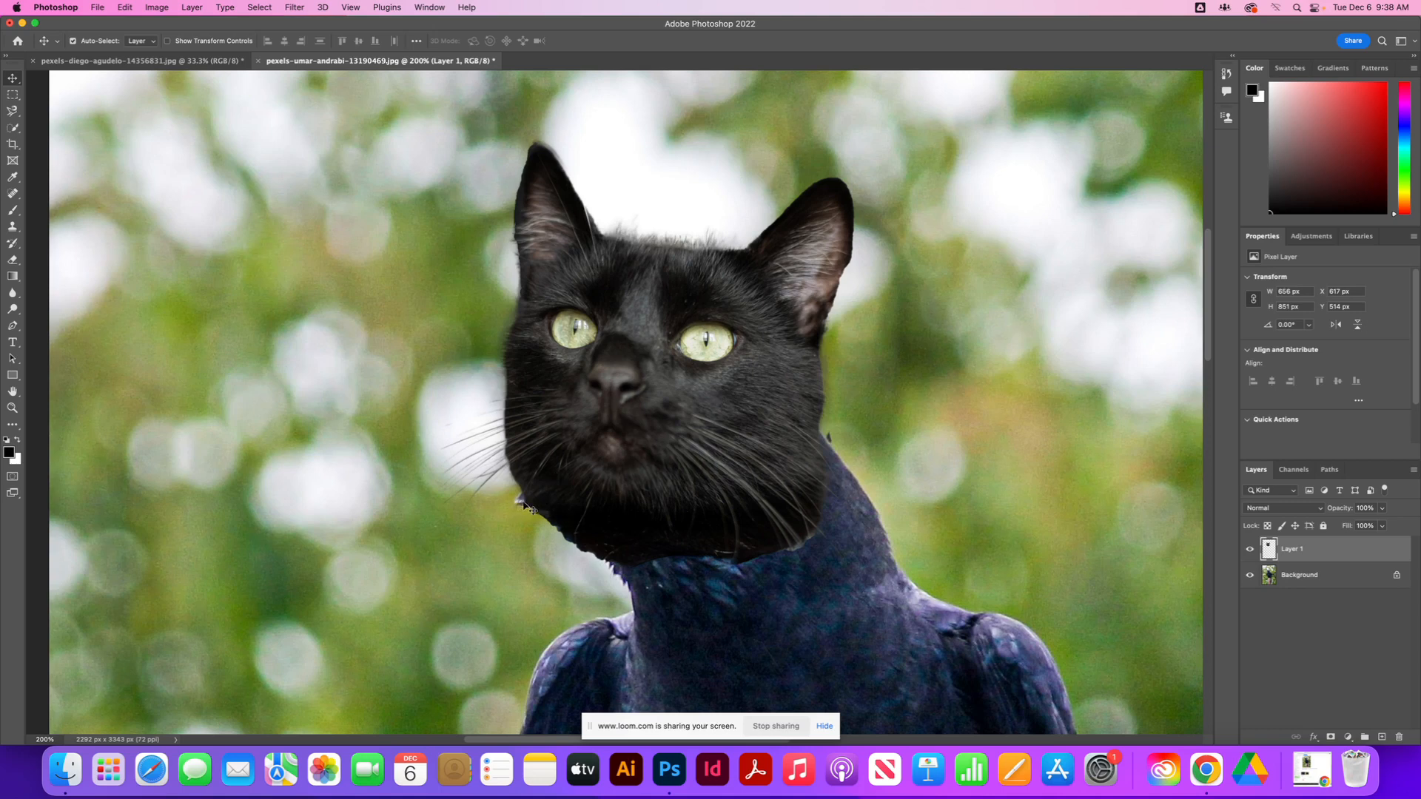
pyautogui.moveTo(694, 390); pyautogui.dragTo(666, 396)
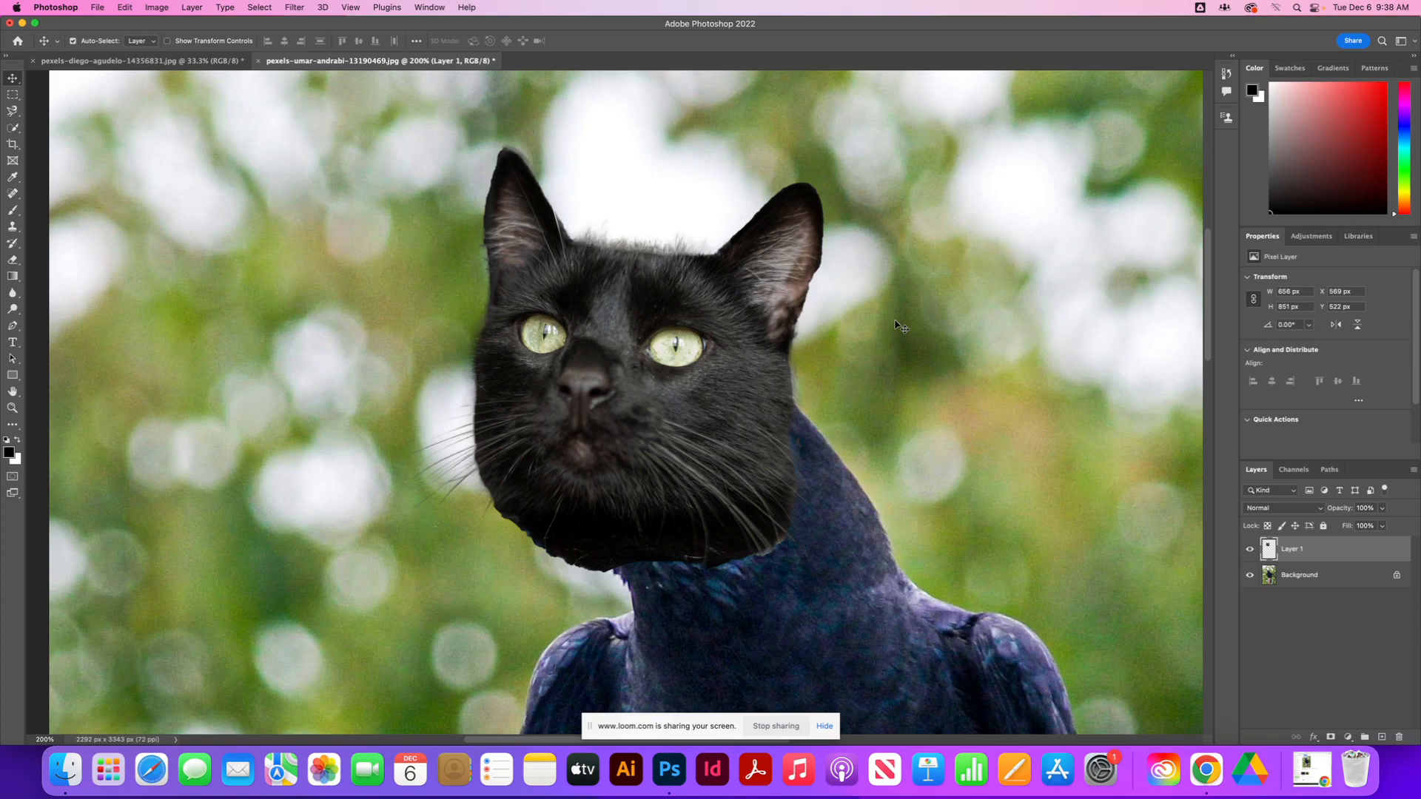
pyautogui.press('super+0')
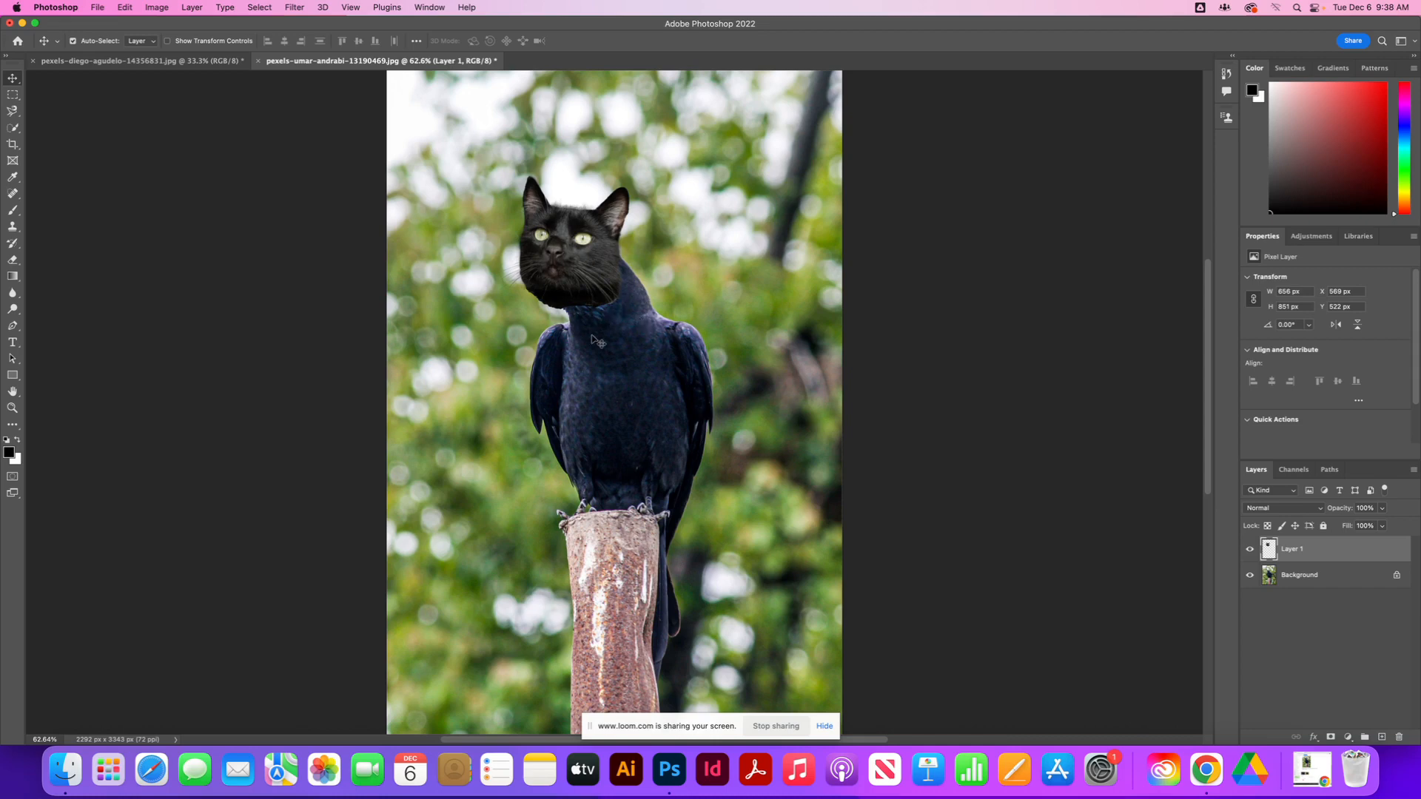
# Step: Distort the cat head, pulling its upper-left corner inward and down and raising its upper-right corner slightly
pyautogui.click(124, 7)
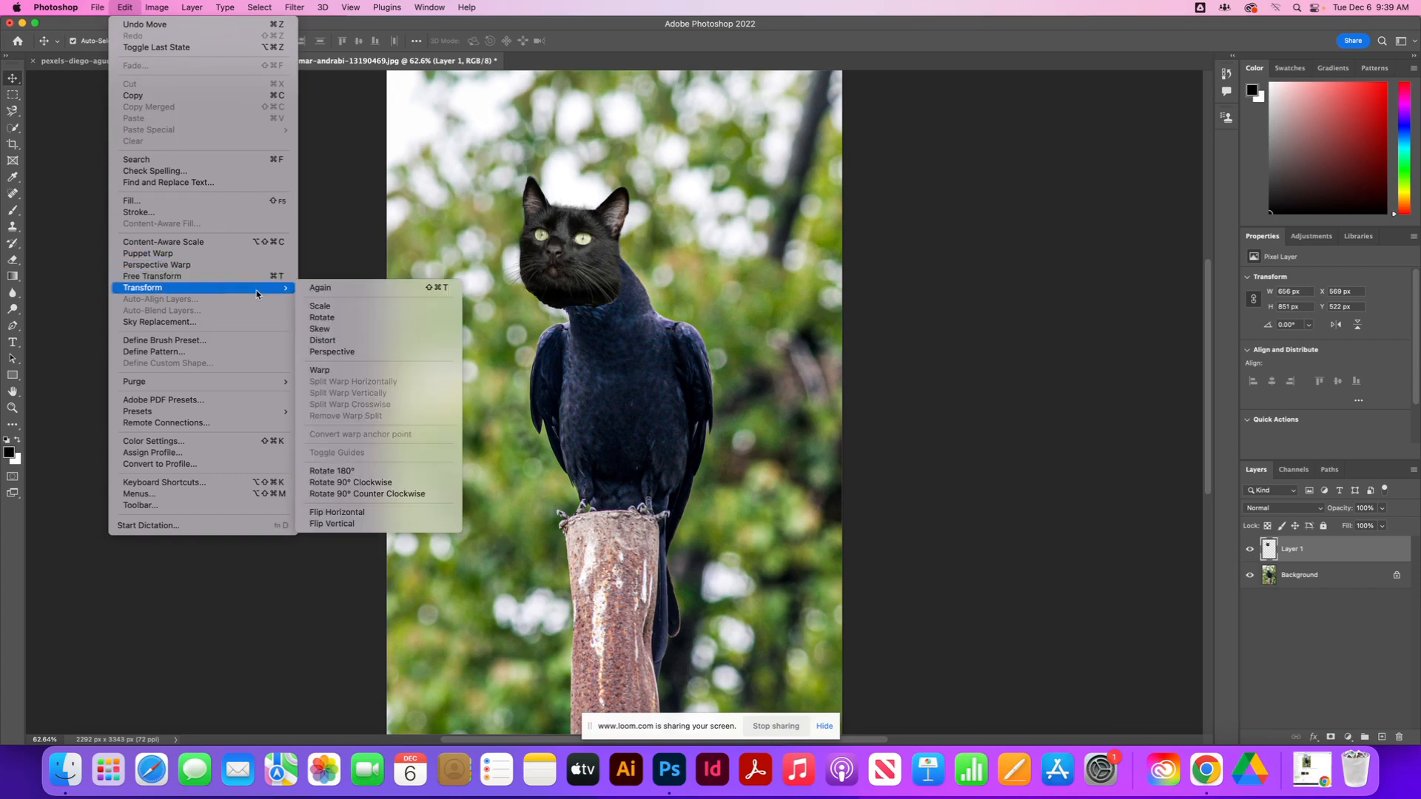
pyautogui.click(395, 344)
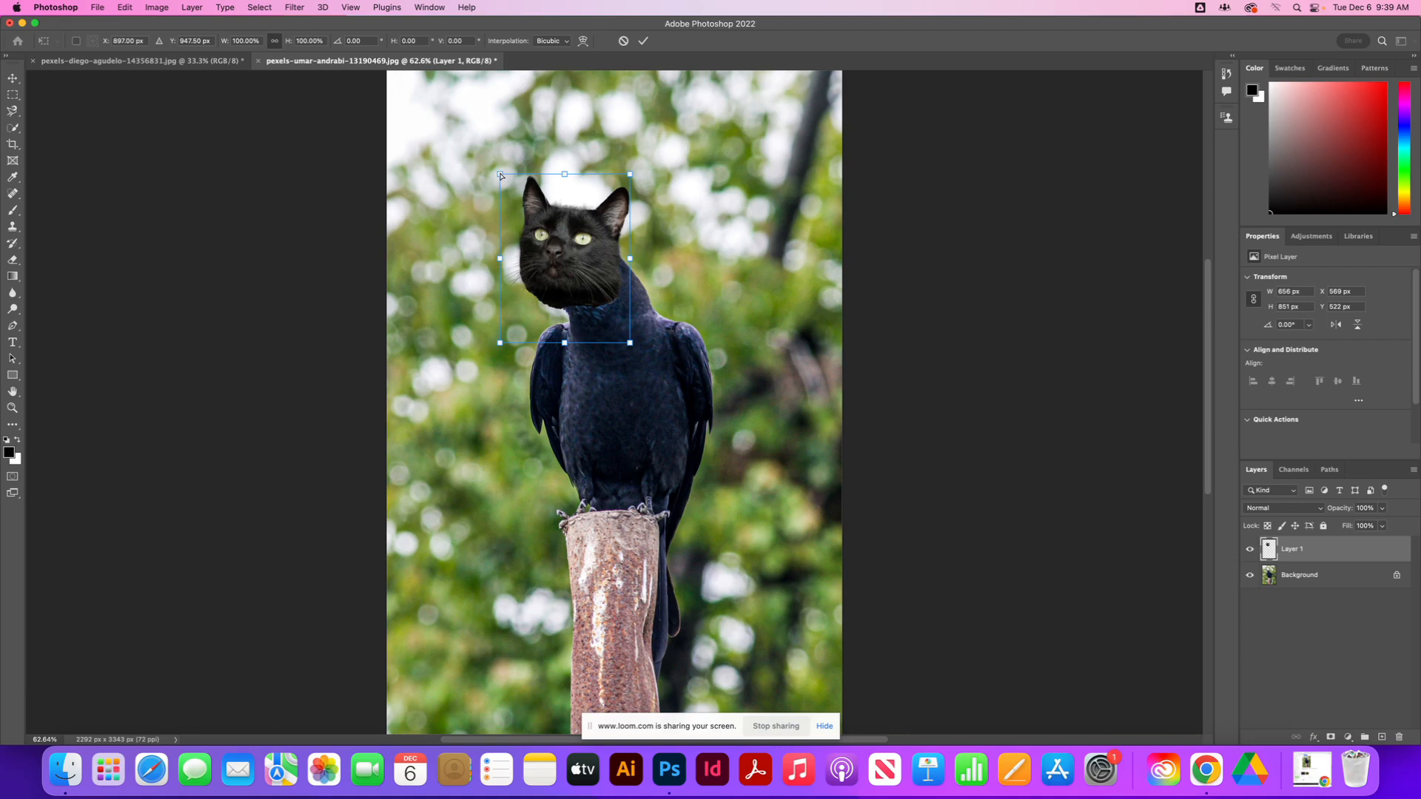
pyautogui.moveTo(501, 175)
pyautogui.mouseDown()
pyautogui.moveTo(486, 174)
pyautogui.moveTo(481, 208)
pyautogui.moveTo(506, 228)
pyautogui.moveTo(553, 180)
pyautogui.moveTo(495, 167)
pyautogui.mouseUp()
pyautogui.moveTo(496, 256)
pyautogui.mouseDown()
pyautogui.moveTo(481, 251)
pyautogui.moveTo(481, 216)
pyautogui.moveTo(479, 260)
pyautogui.moveTo(519, 259)
pyautogui.moveTo(386, 260)
pyautogui.moveTo(546, 258)
pyautogui.moveTo(498, 258)
pyautogui.mouseUp()
pyautogui.moveTo(495, 169); pyautogui.dragTo(523, 194)
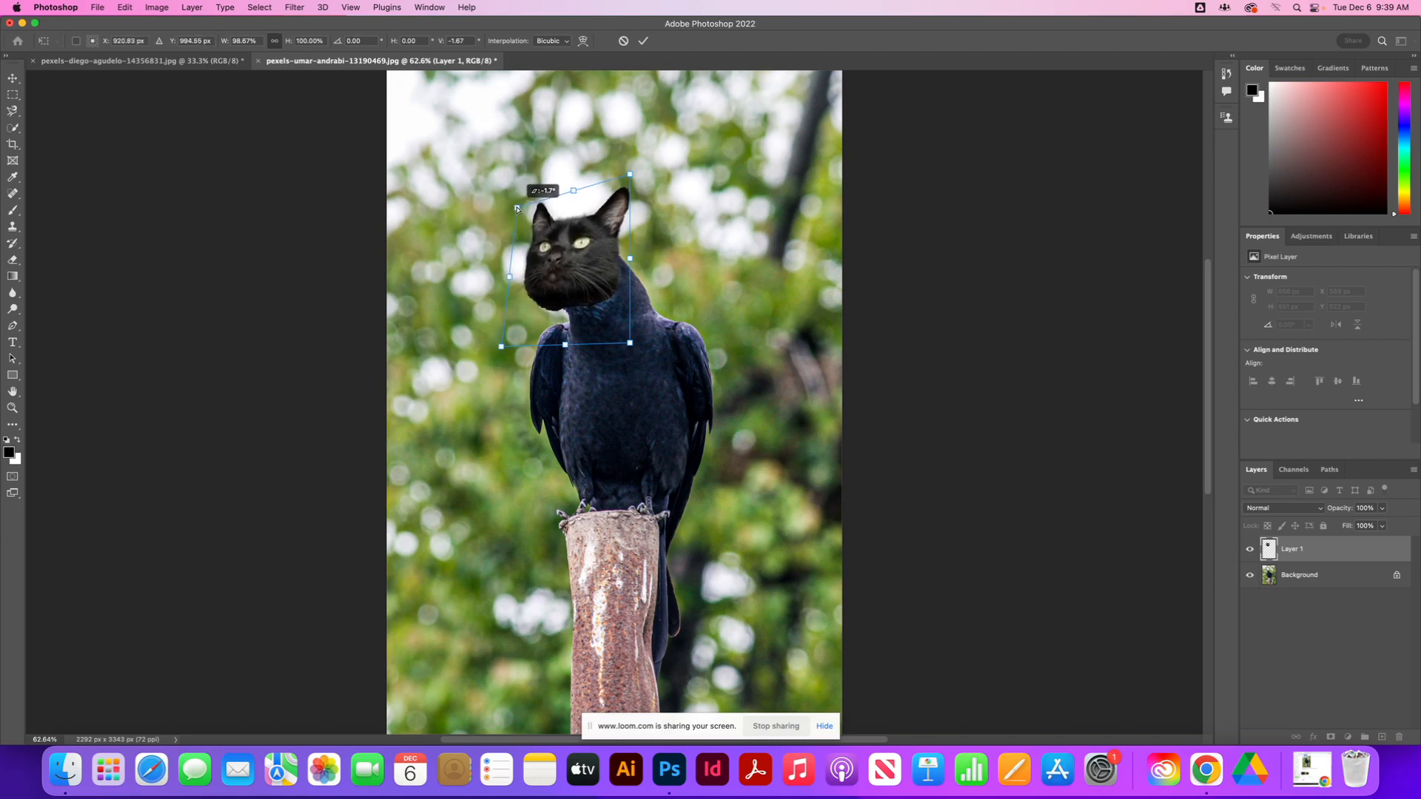
pyautogui.moveTo(517, 209); pyautogui.dragTo(634, 168)
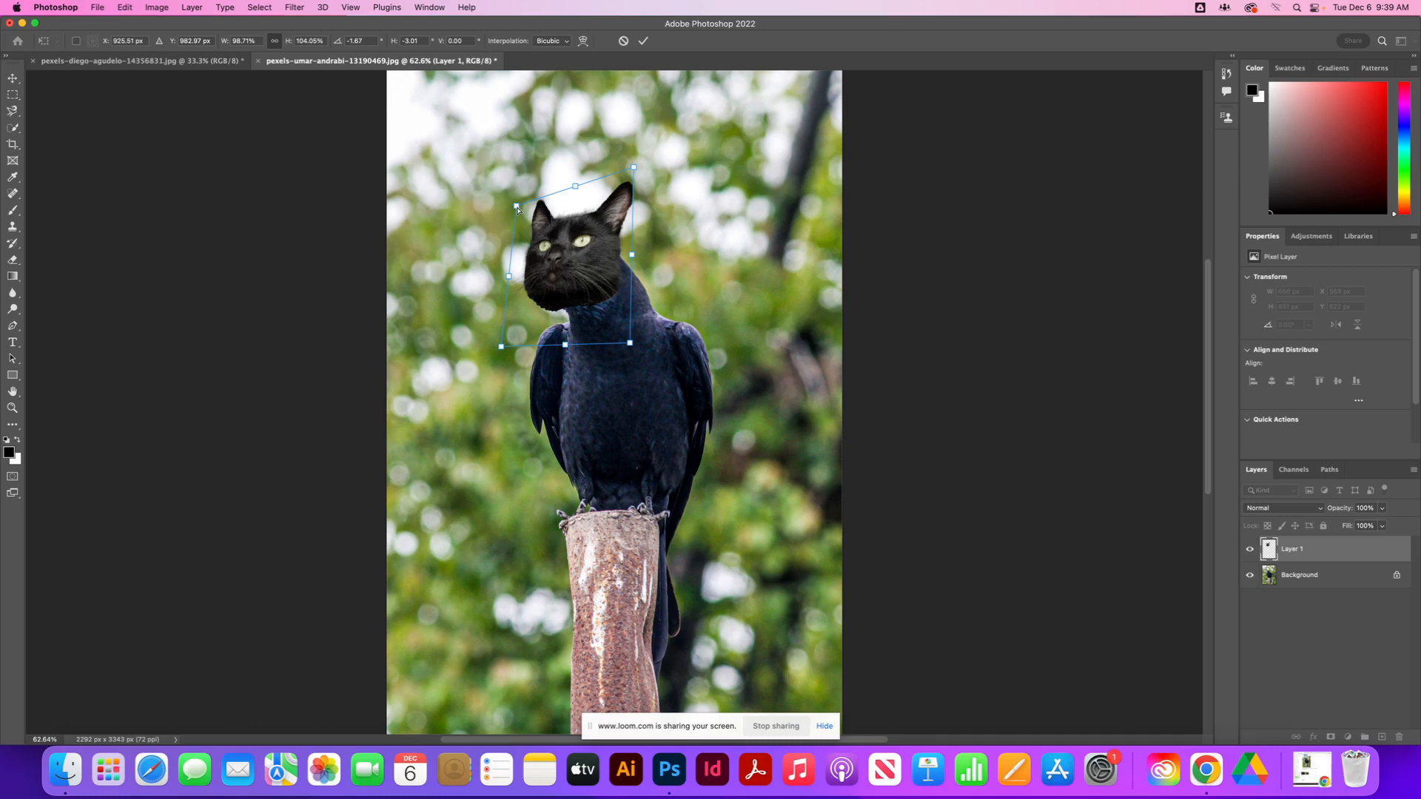
pyautogui.moveTo(515, 208); pyautogui.dragTo(516, 208)
# Step: Raise the lower-left corner of the head's distortion, nudge its right and lower edges outward, and apply the transform
pyautogui.moveTo(502, 349); pyautogui.dragTo(502, 317)
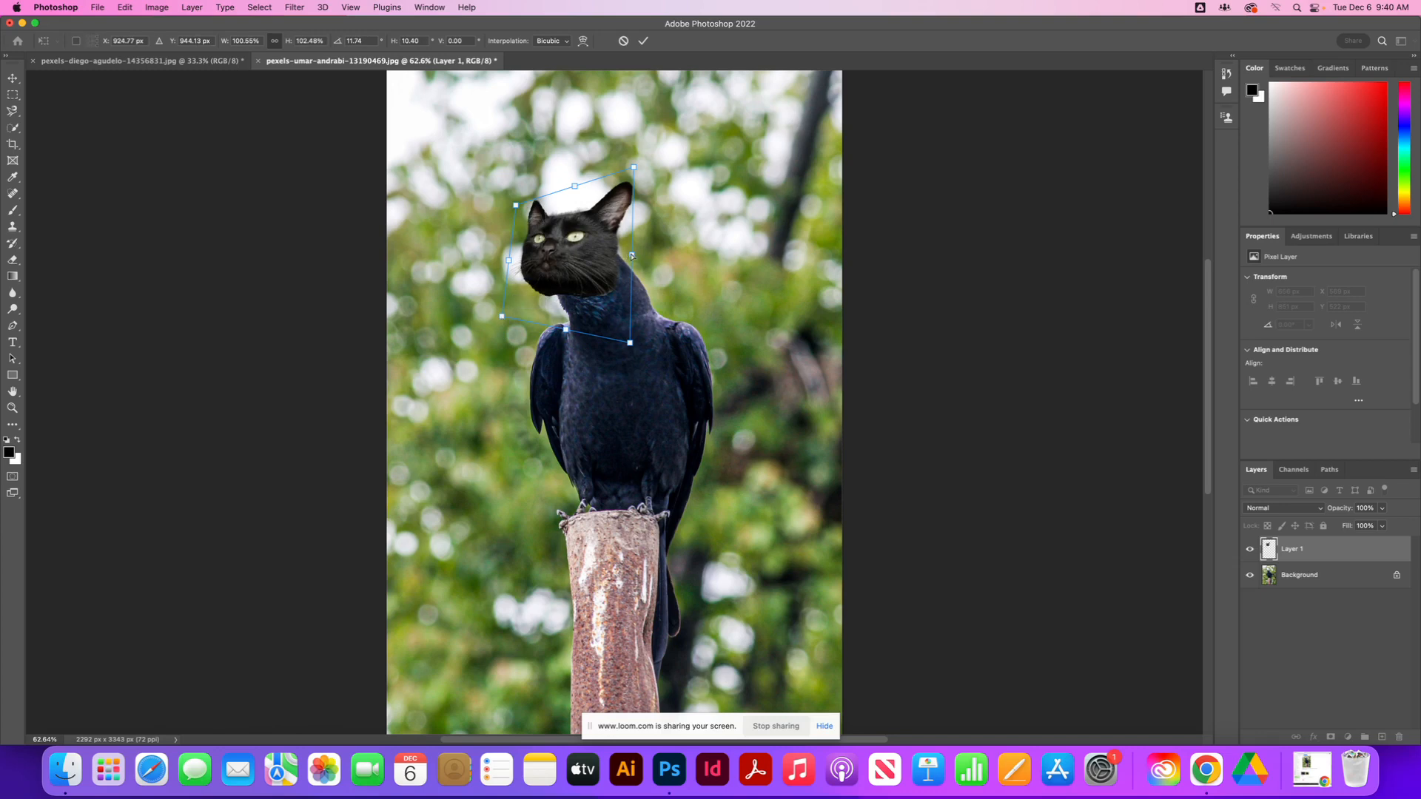
pyautogui.moveTo(632, 256); pyautogui.dragTo(637, 262)
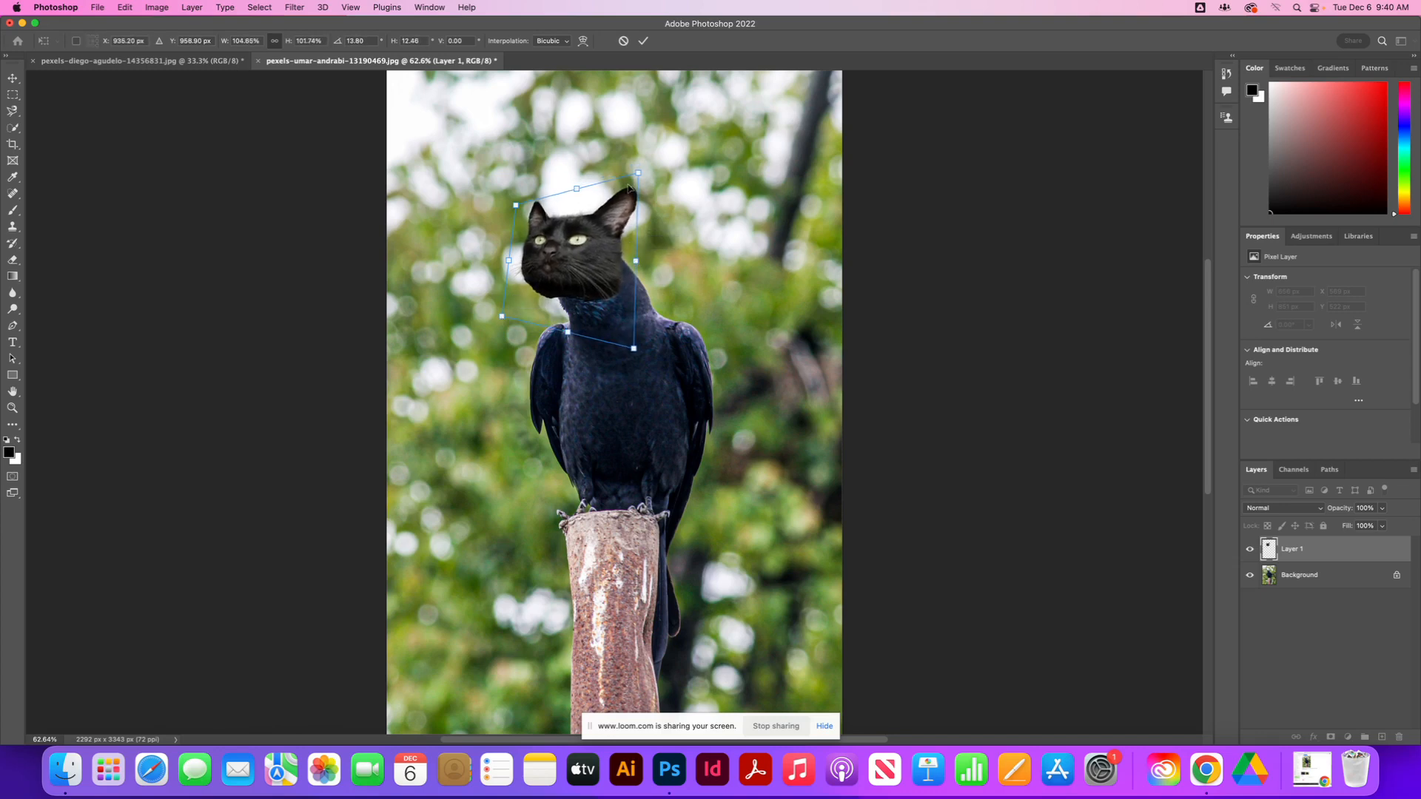
pyautogui.moveTo(640, 175); pyautogui.dragTo(639, 174)
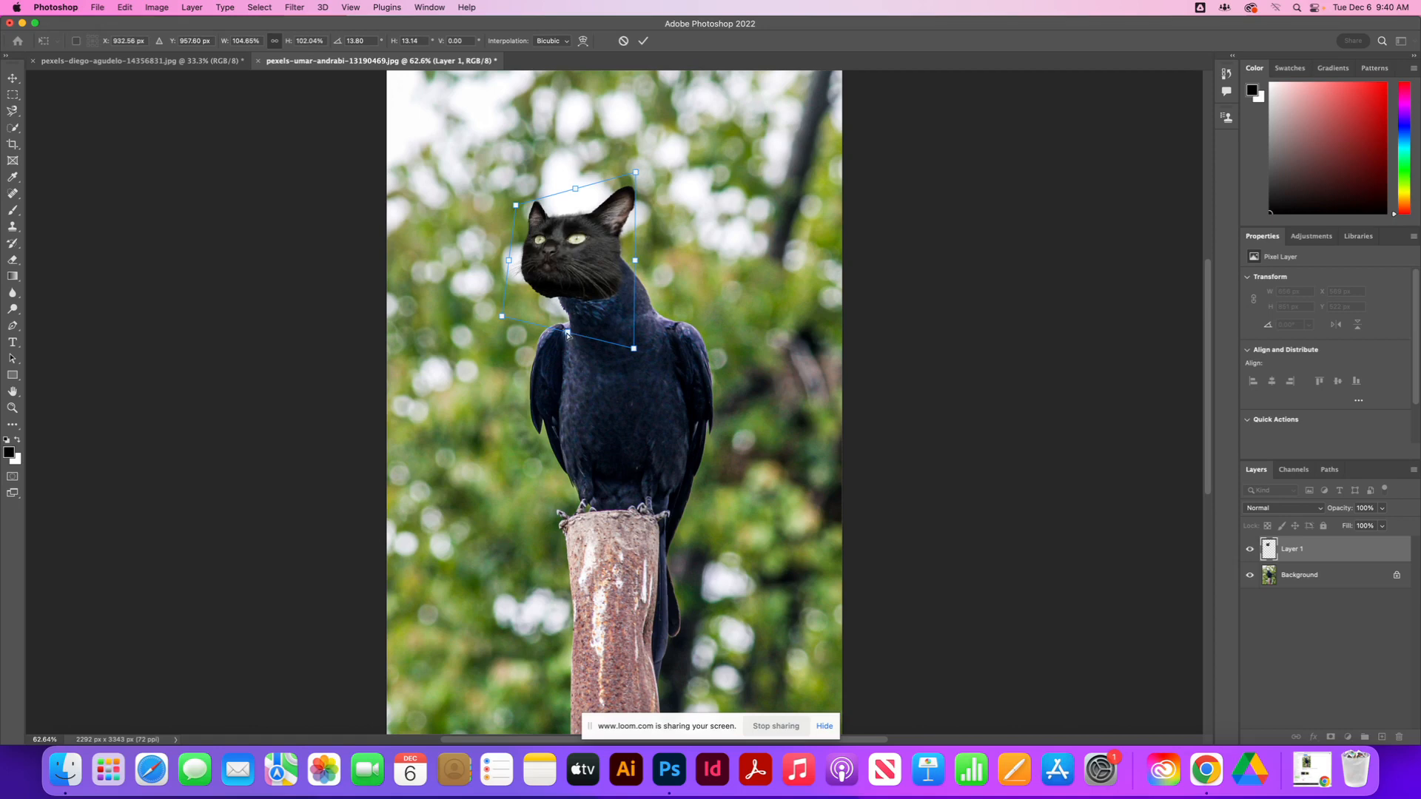
pyautogui.moveTo(567, 334); pyautogui.dragTo(570, 338)
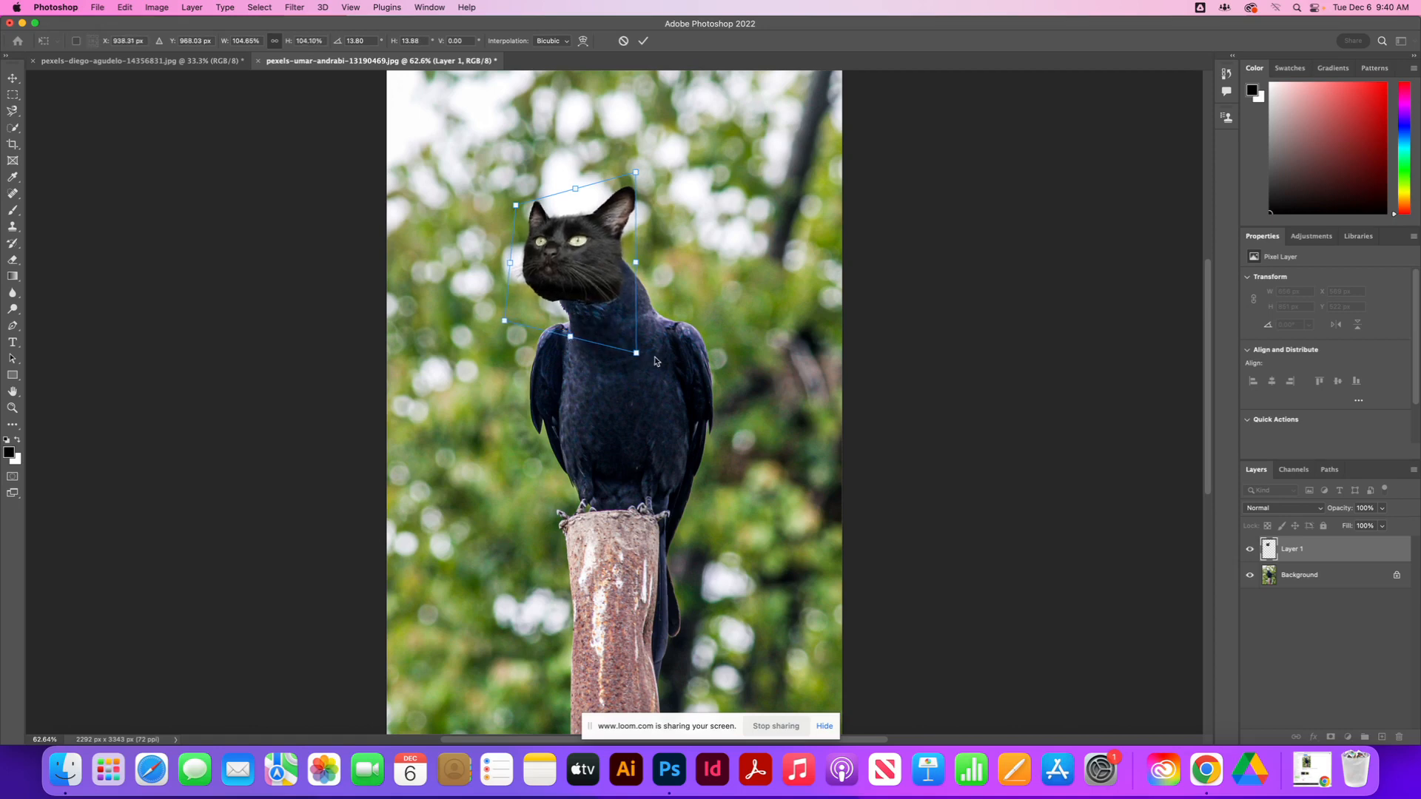
pyautogui.press('Return')
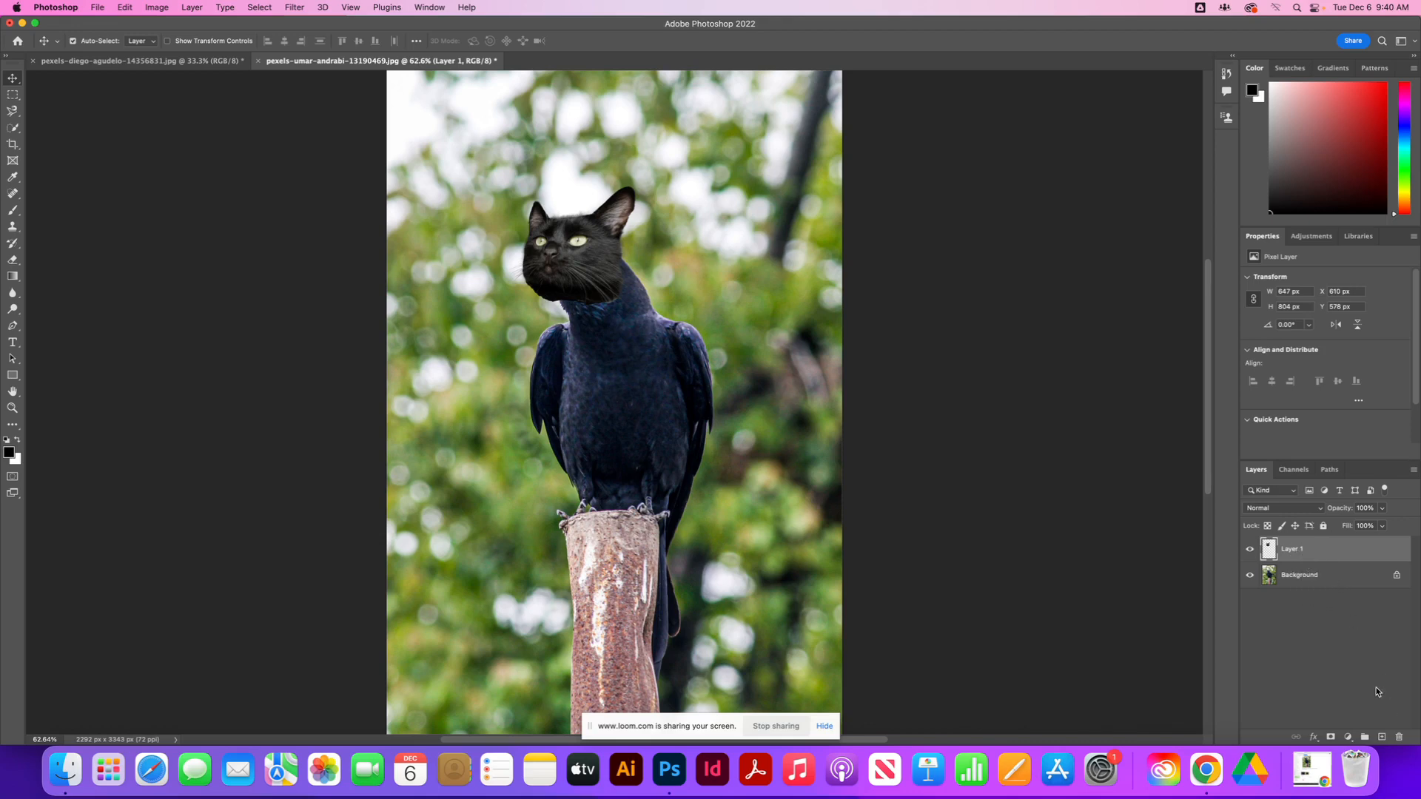
# Step: Add a Color Balance adjustment layer above the cat head layer
pyautogui.click(1348, 739)
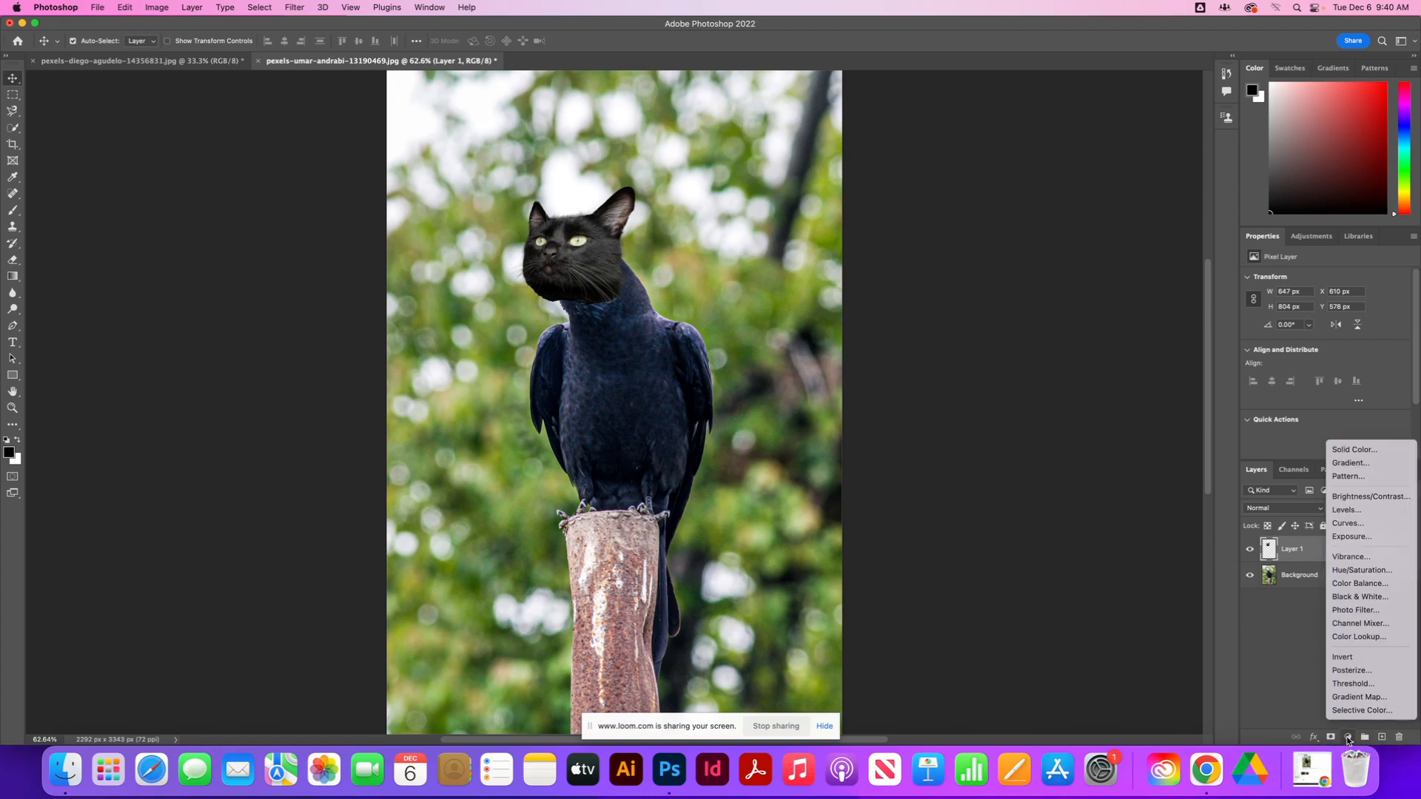
pyautogui.click(1353, 584)
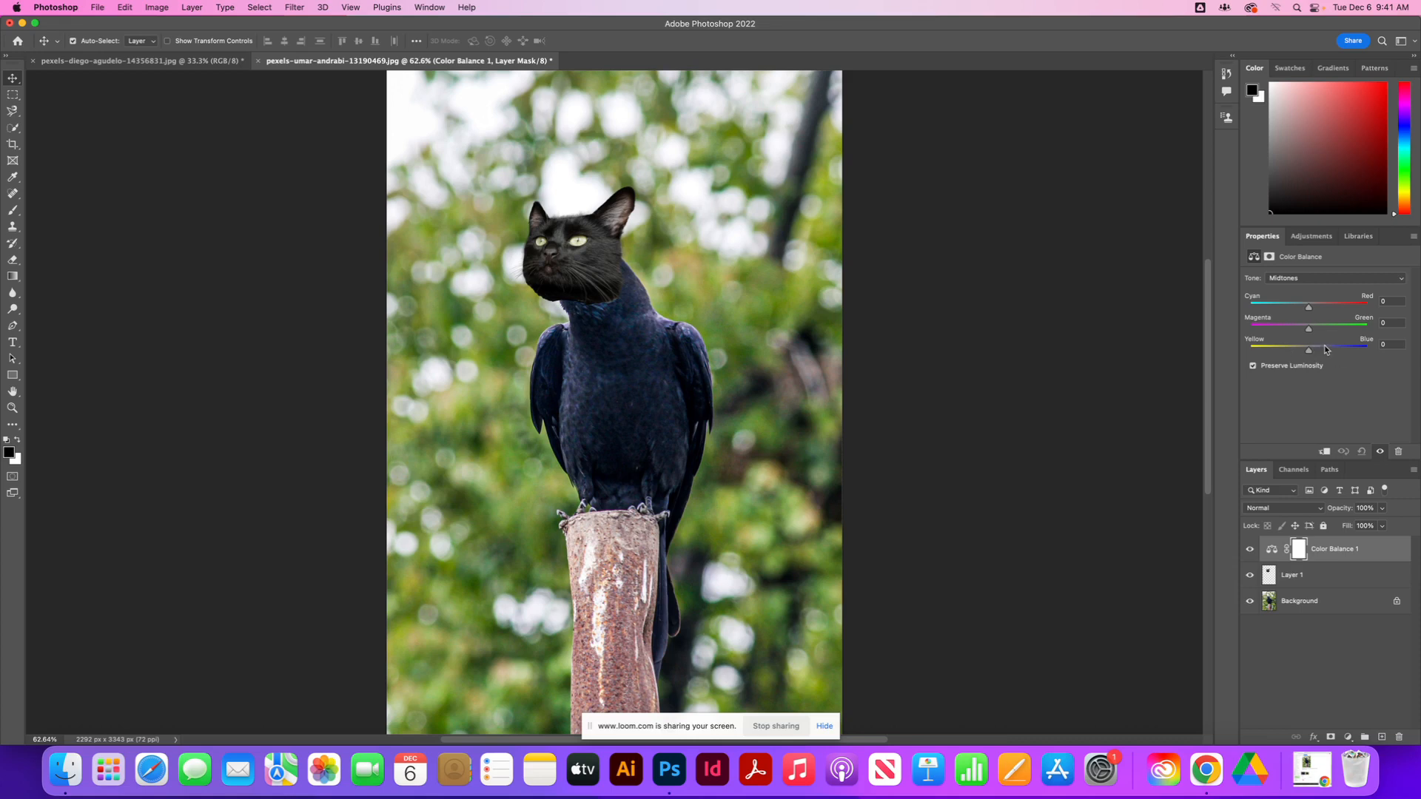
# Step: Try shifting the Color Balance midtones toward blue by about +40, and return the Yellow–Blue value to 0
pyautogui.moveTo(1309, 356); pyautogui.dragTo(1332, 356)
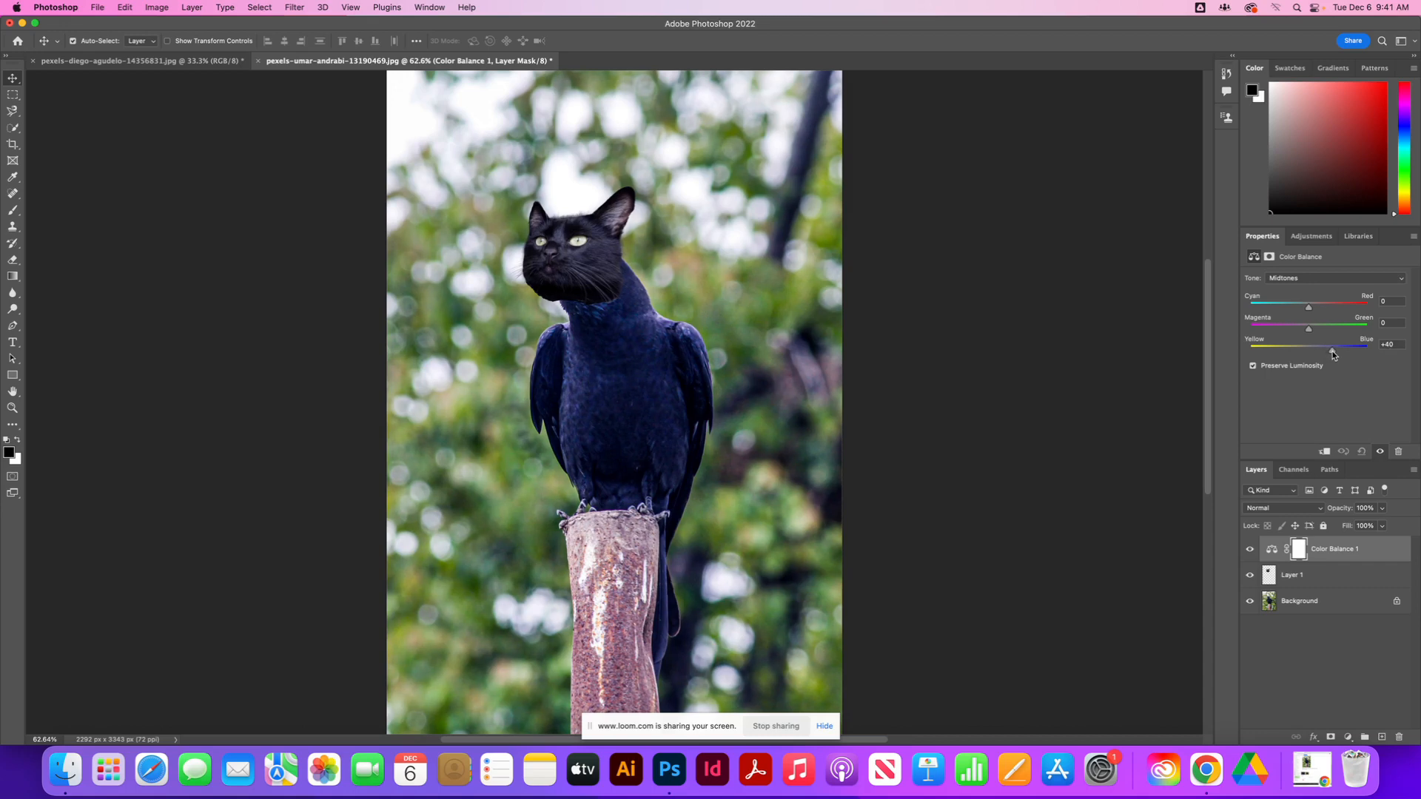
pyautogui.moveTo(1334, 355); pyautogui.dragTo(1336, 356)
pyautogui.moveTo(1336, 355)
pyautogui.mouseDown()
pyautogui.moveTo(1358, 355)
pyautogui.moveTo(1309, 356)
pyautogui.mouseUp()
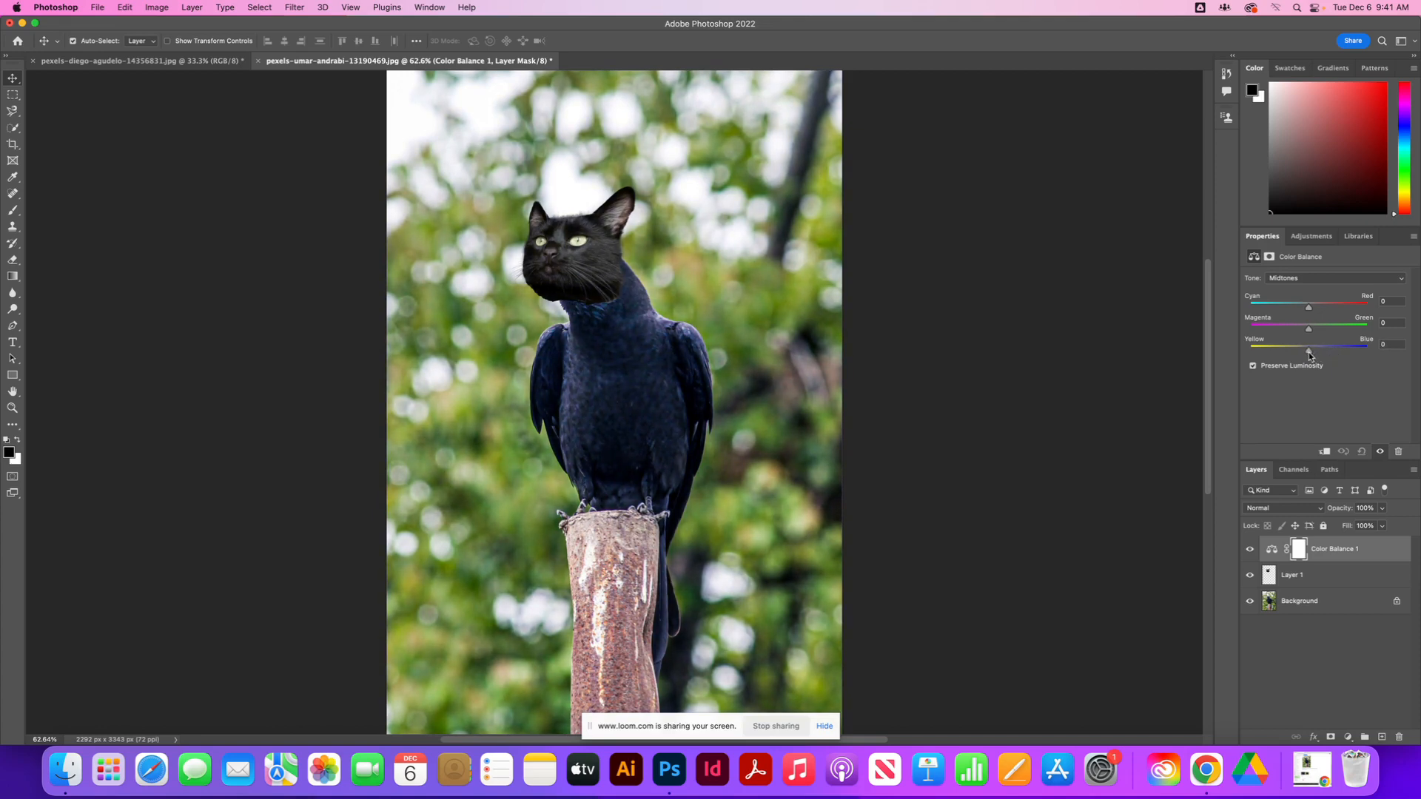
pyautogui.click(1358, 554)
pyautogui.click(1304, 581)
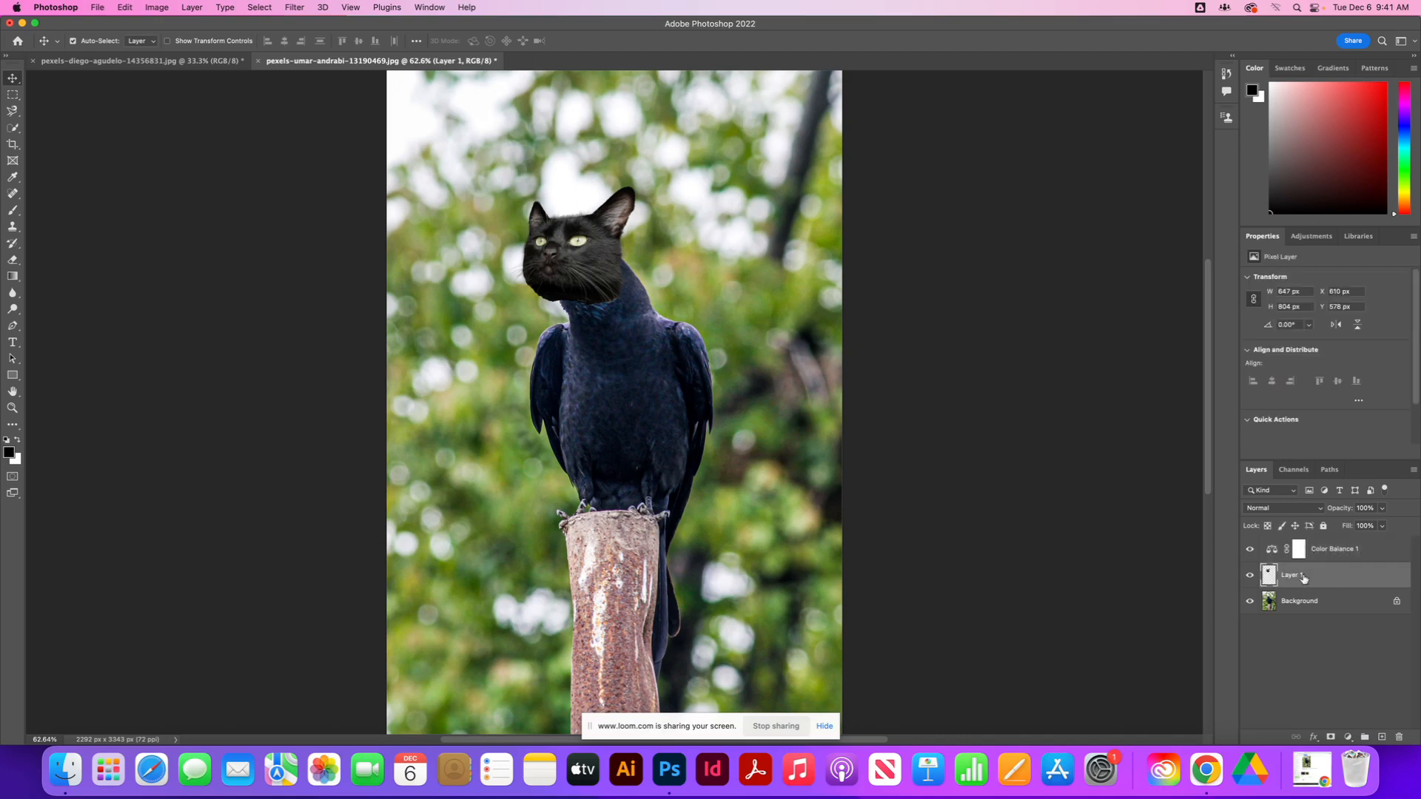
pyautogui.click(1322, 553)
pyautogui.click(1307, 583)
# Step: Clip the Color Balance adjustment to the cat head layer with a clipping mask
pyautogui.click(1321, 551)
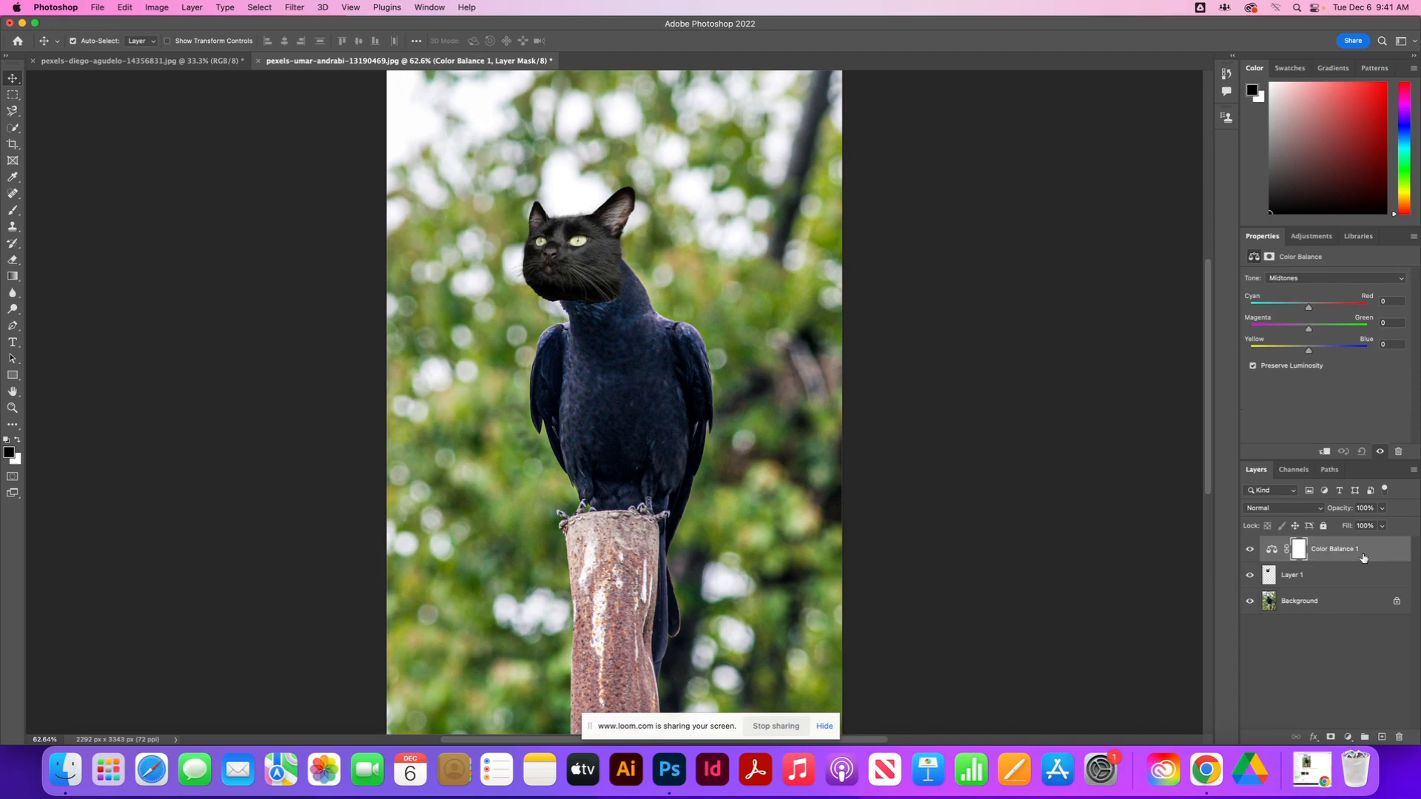
pyautogui.rightClick(1324, 557)
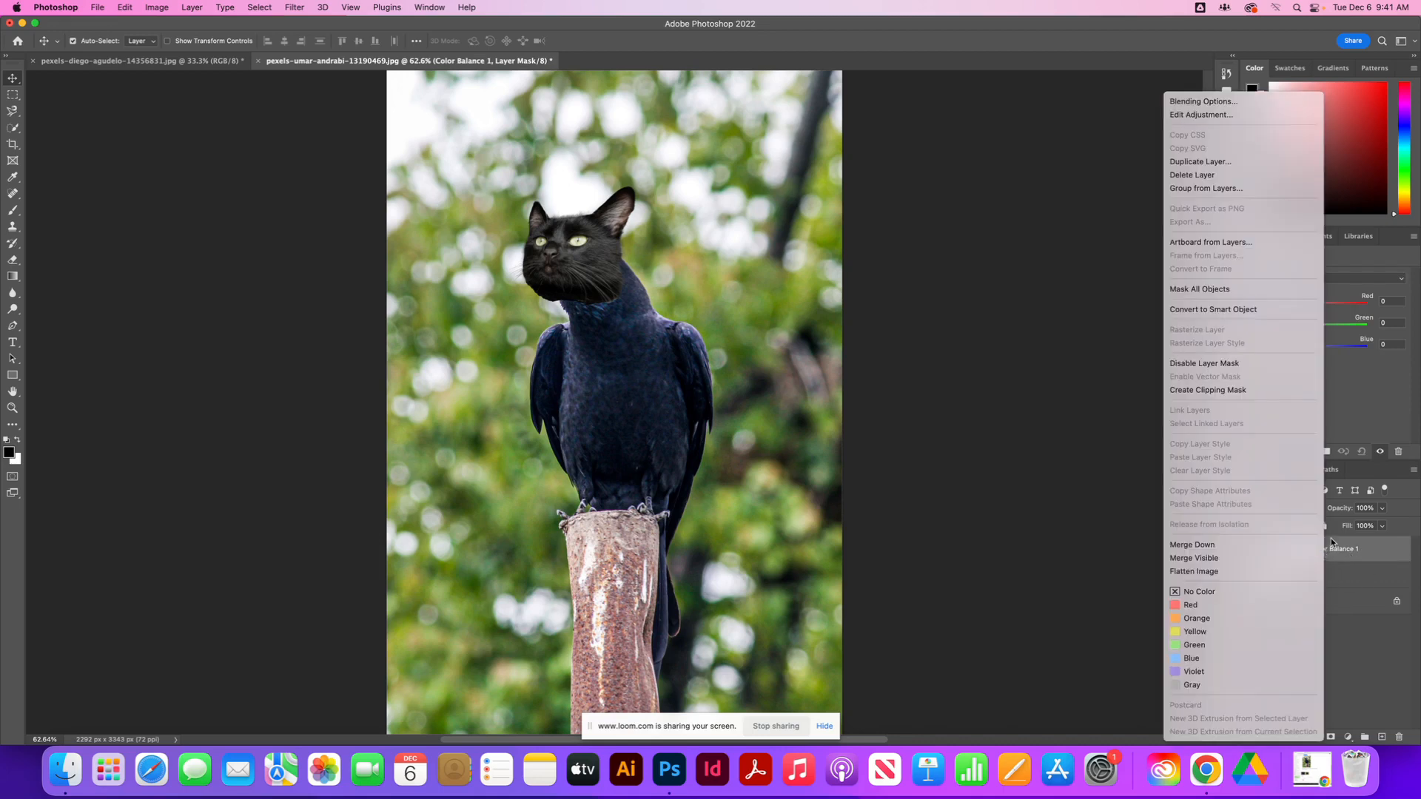
pyautogui.click(1221, 393)
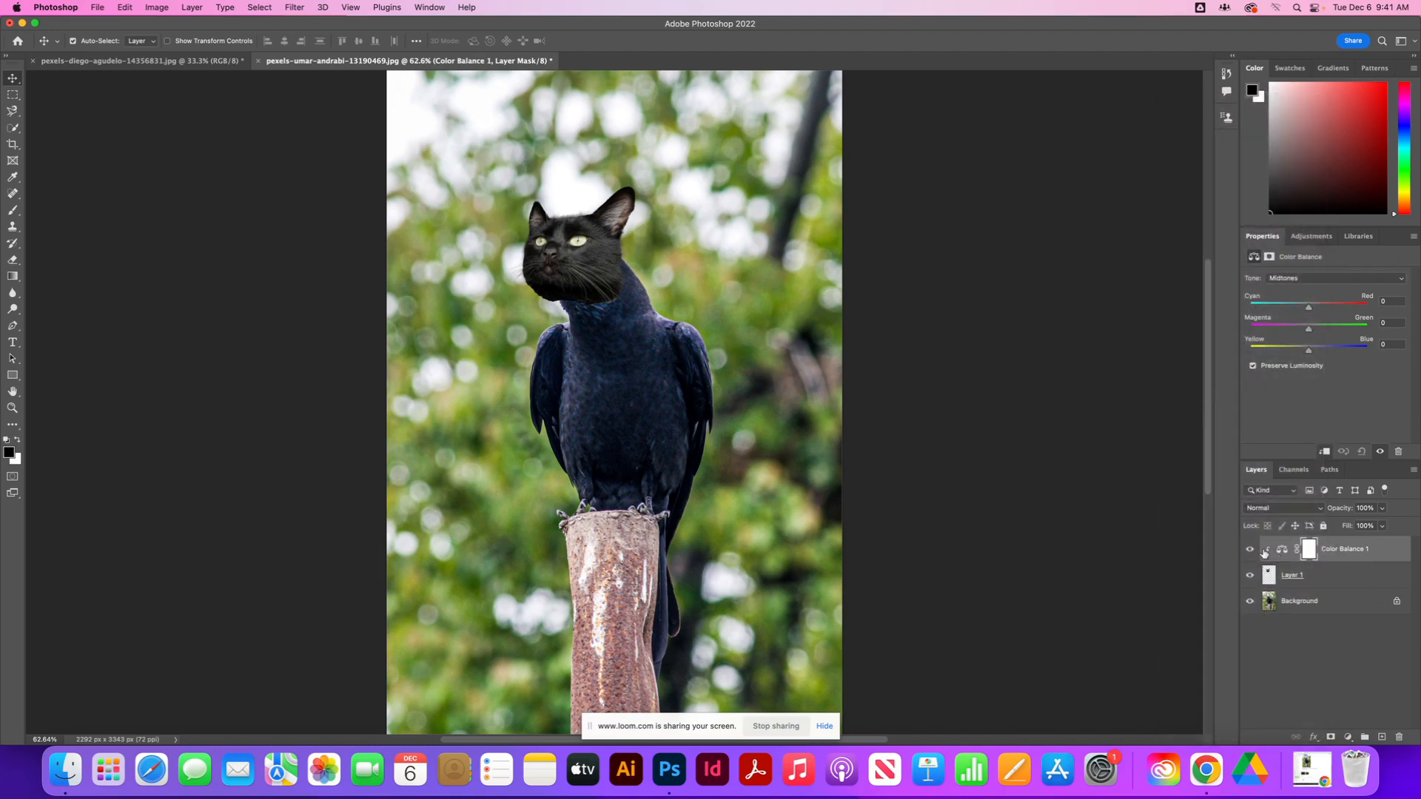
pyautogui.click(1350, 552)
pyautogui.click(1324, 582)
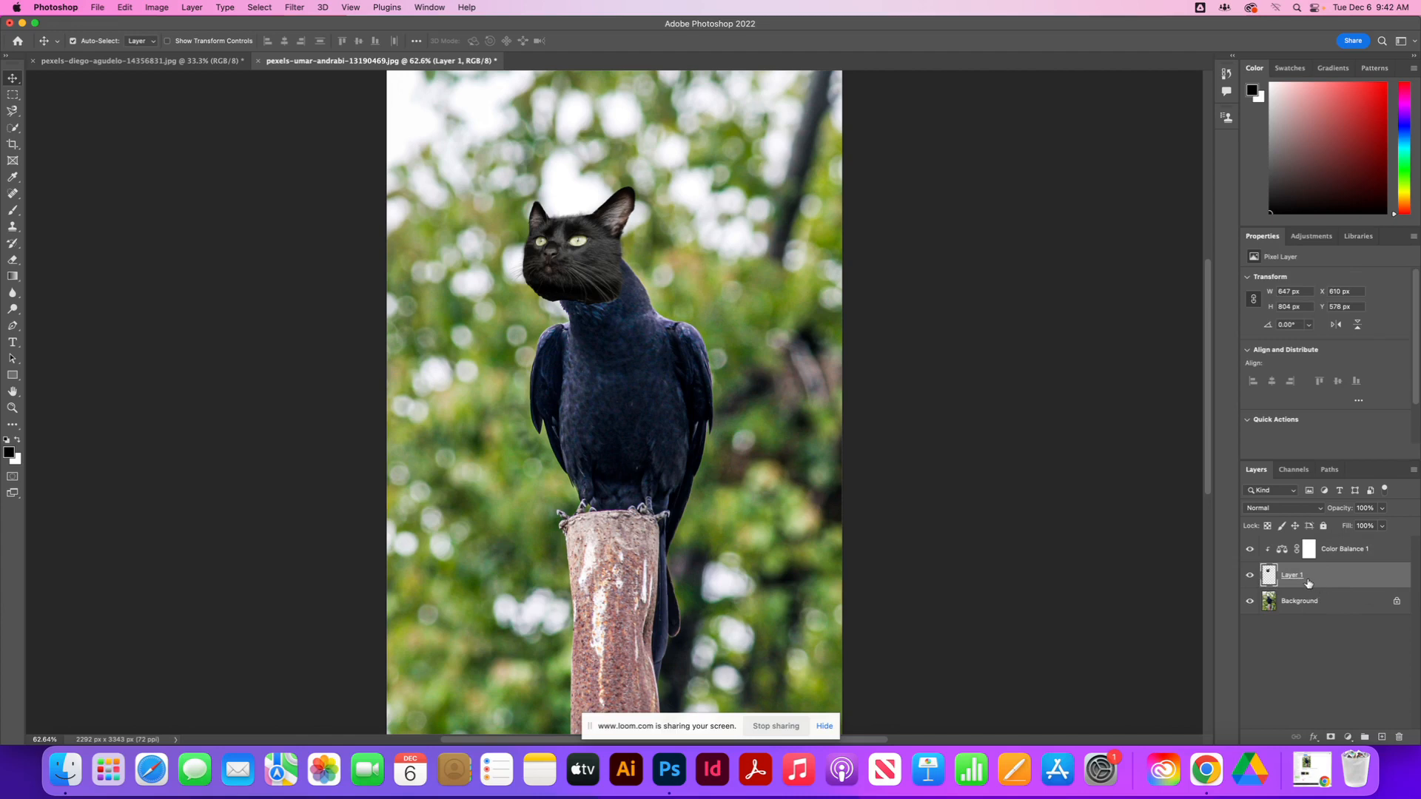
pyautogui.click(1305, 614)
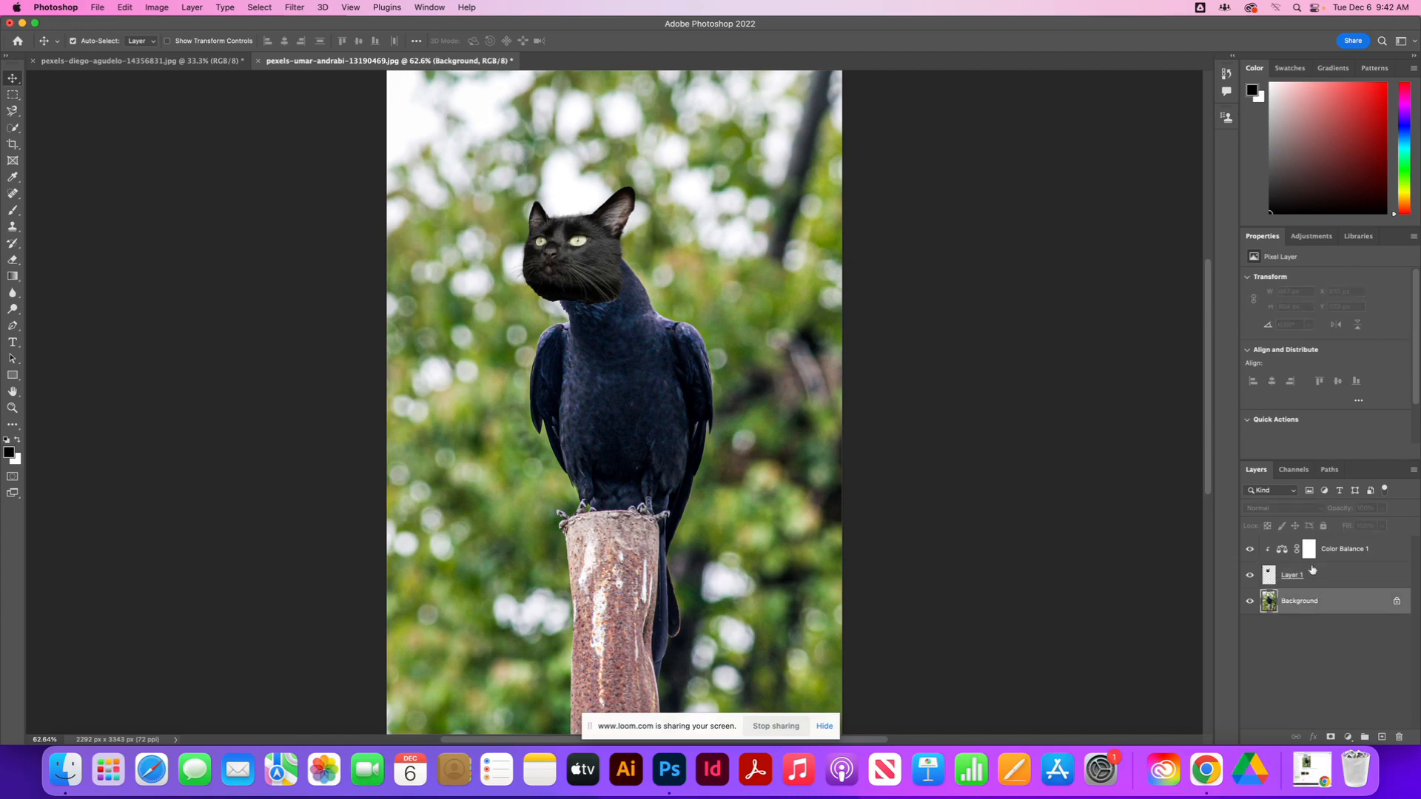
# Step: Set the clipped Color Balance adjustment's Yellow–Blue midtones to +49 to tint the cat head blue
pyautogui.click(1336, 552)
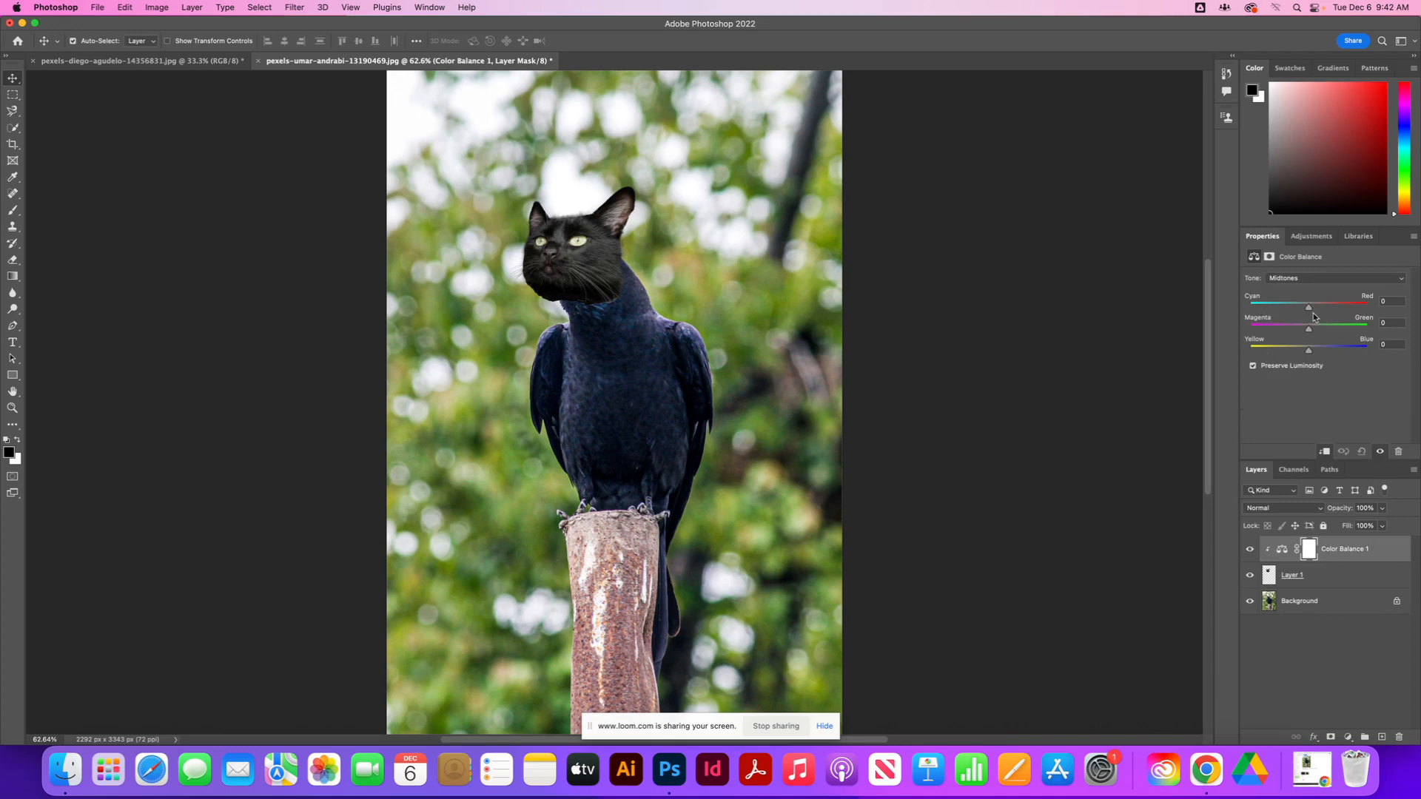
pyautogui.click(1282, 552)
pyautogui.moveTo(1309, 353); pyautogui.dragTo(1339, 354)
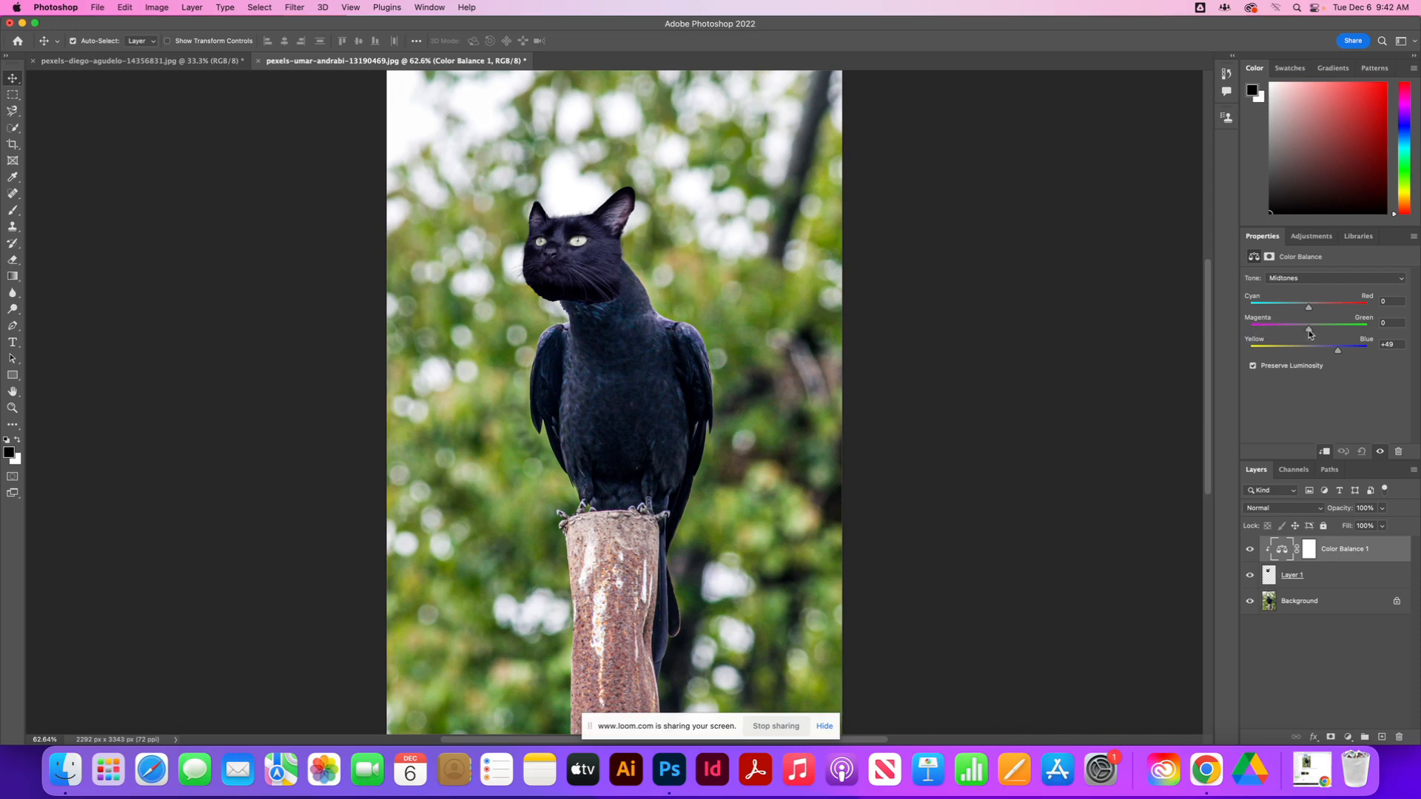
# Step: Set the Color Balance midtones to Cyan–Red -17 and Magenta–Green +6, and compare the cat head with and without the adjustment
pyautogui.moveTo(1309, 333); pyautogui.dragTo(1316, 334)
pyautogui.moveTo(1316, 334); pyautogui.dragTo(1316, 335)
pyautogui.moveTo(1310, 312); pyautogui.dragTo(1312, 332)
pyautogui.moveTo(1302, 312); pyautogui.dragTo(1299, 313)
pyautogui.click(1380, 453)
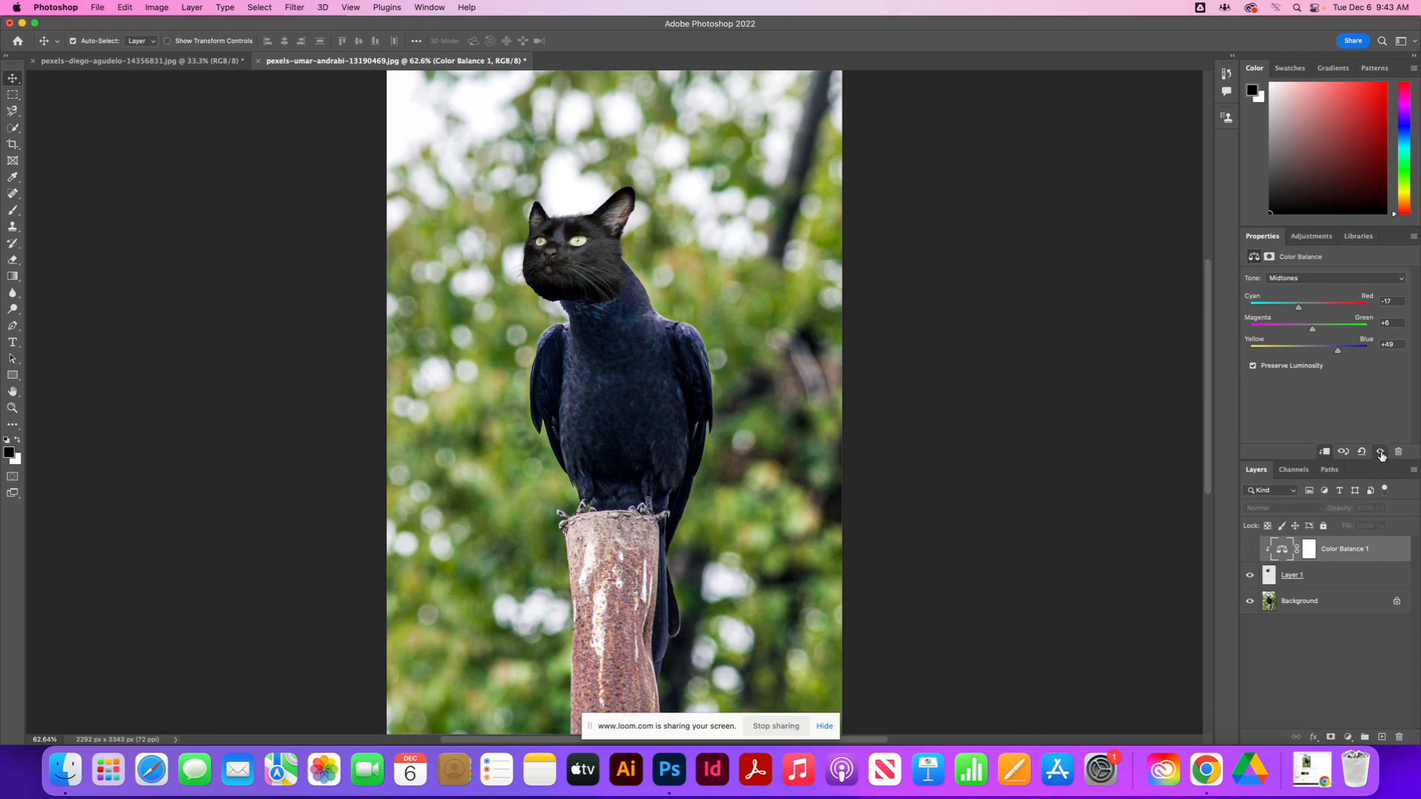
pyautogui.click(1380, 453)
# Step: Add a layer mask to the cat head layer and make the mask the active target
pyautogui.click(1309, 581)
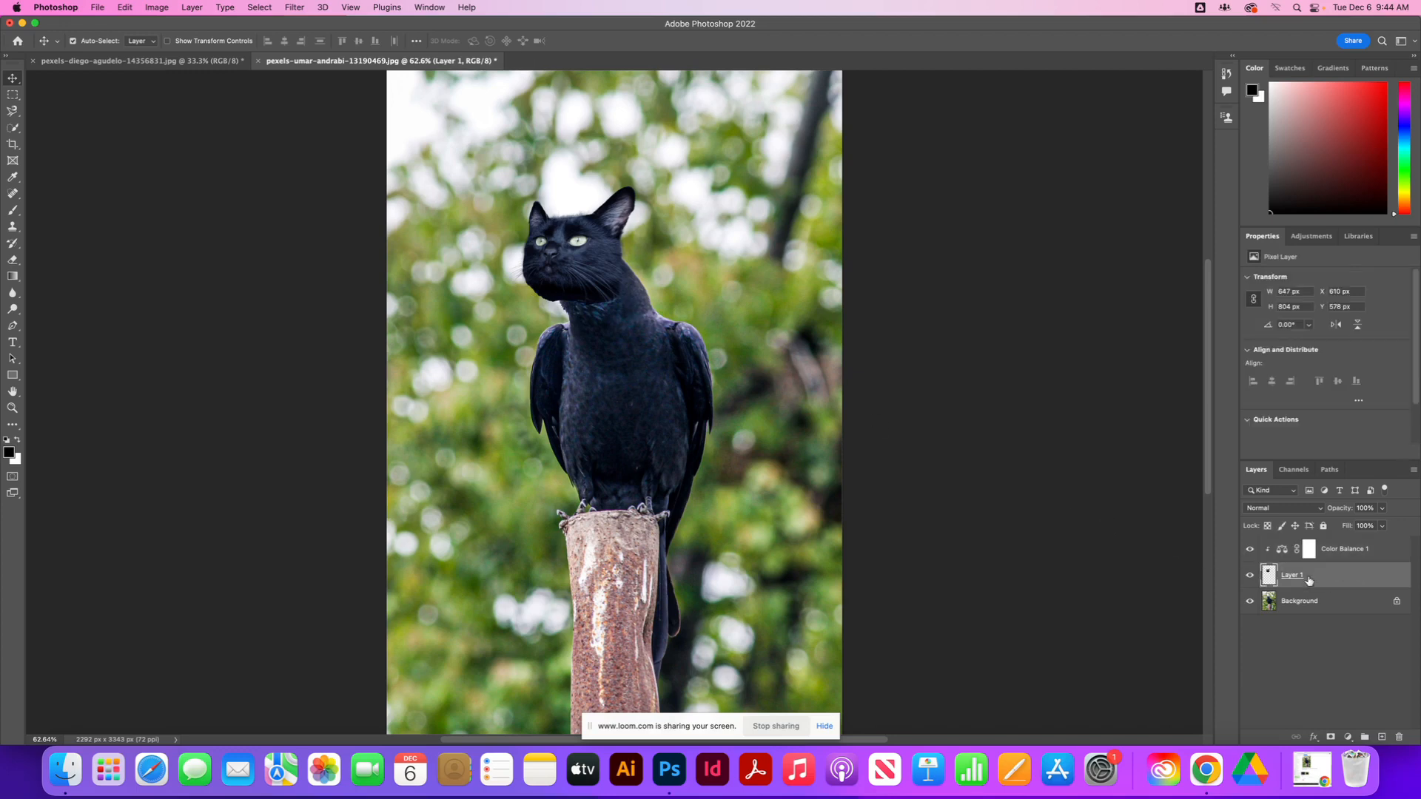
pyautogui.click(1330, 738)
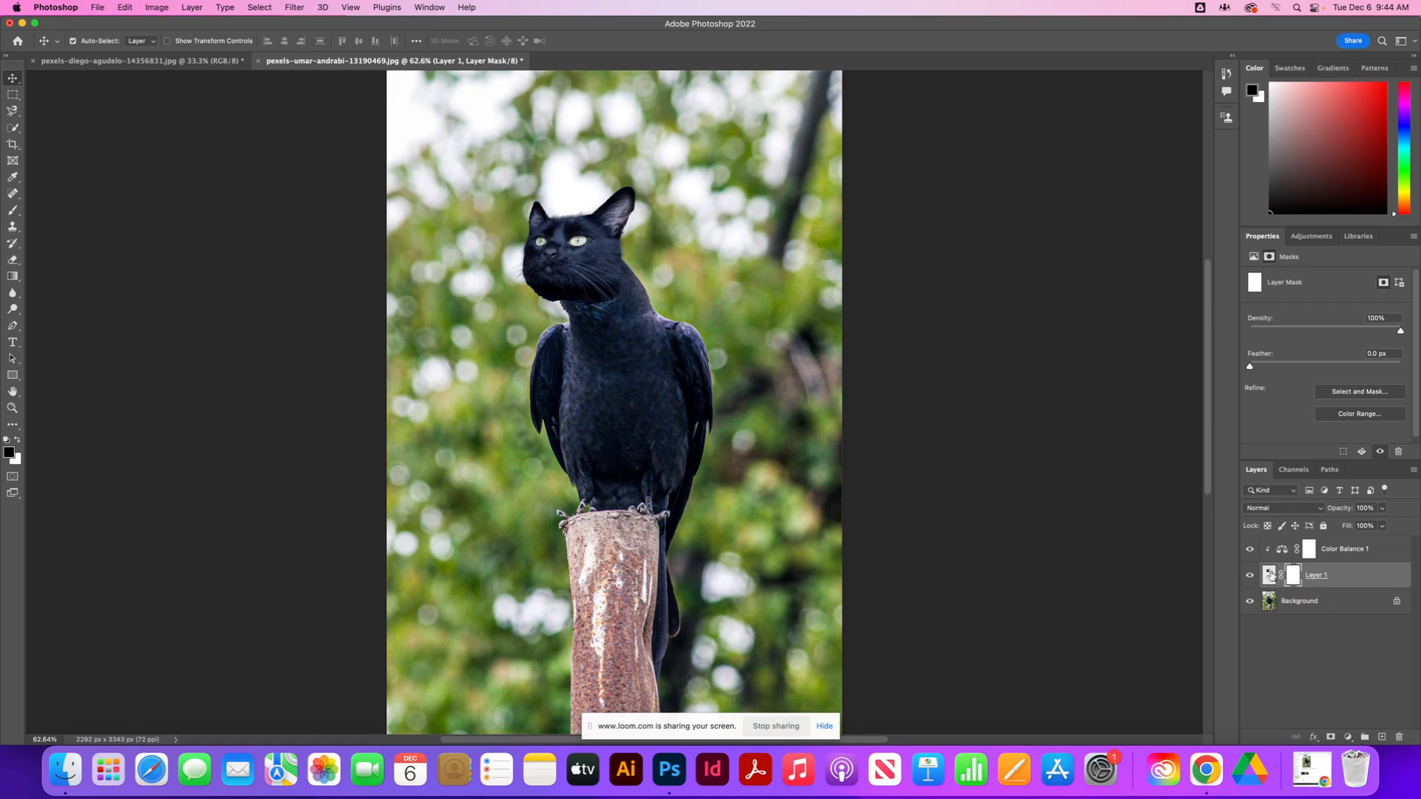
pyautogui.click(1292, 602)
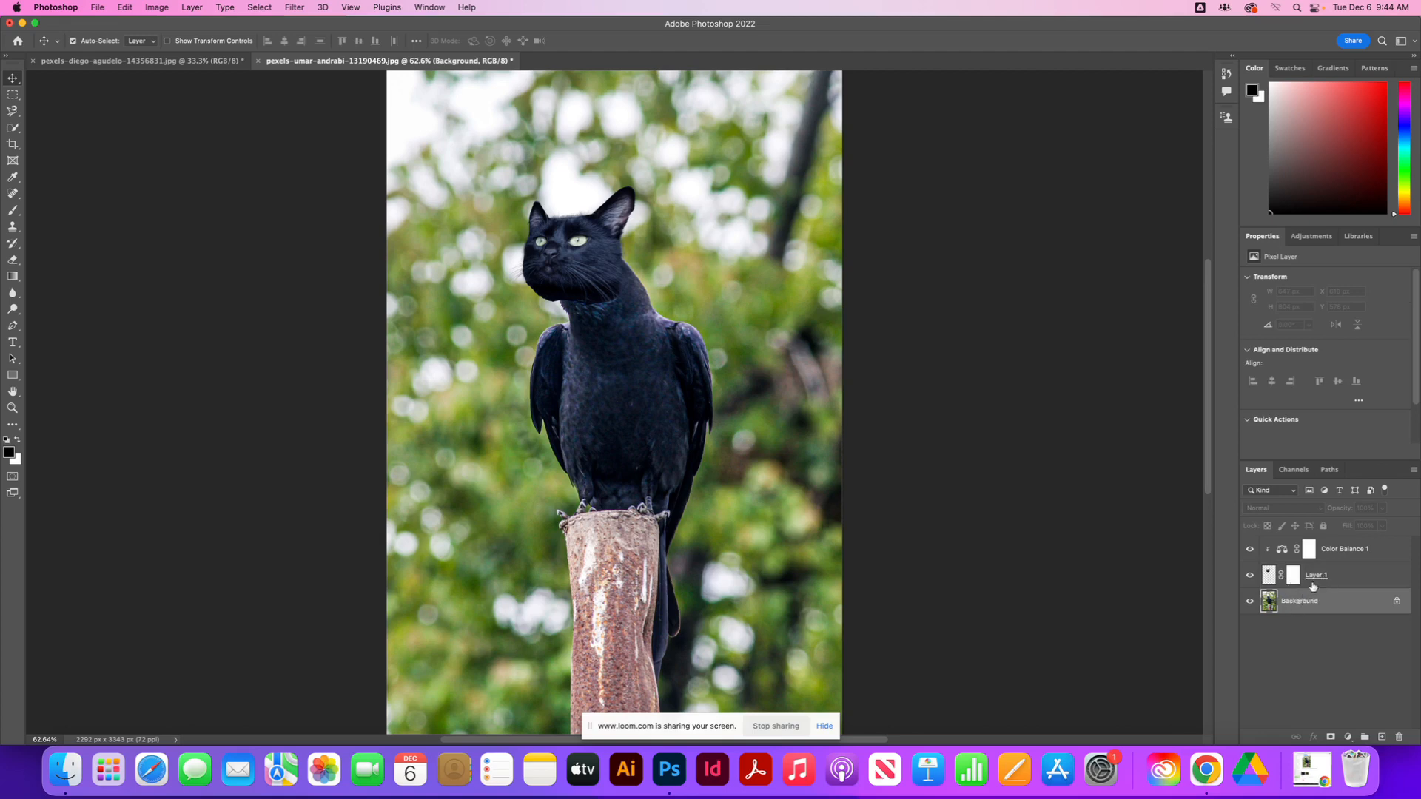
pyautogui.click(1294, 579)
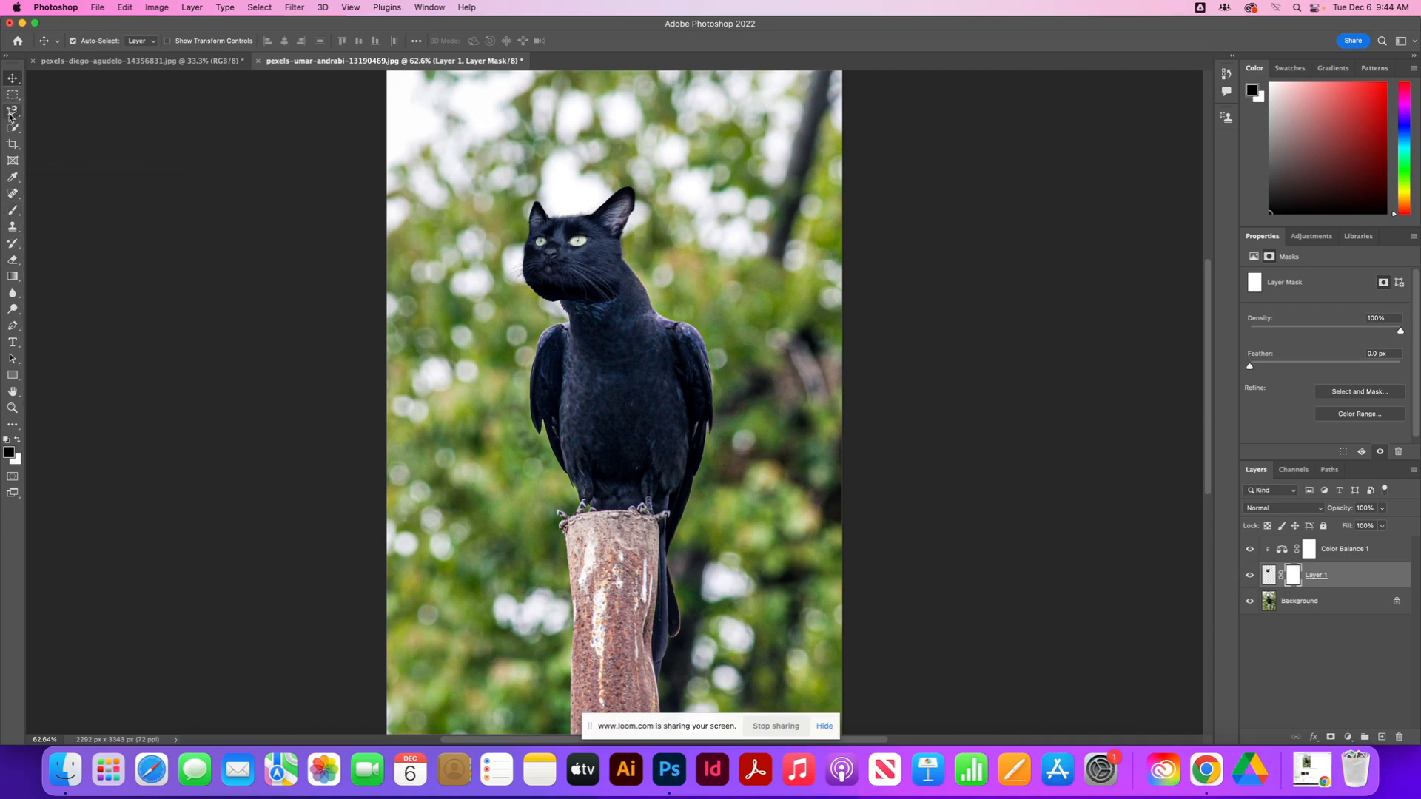
# Step: Switch to the Brush tool with black (000000) as the foreground color for painting on the mask
pyautogui.click(14, 214)
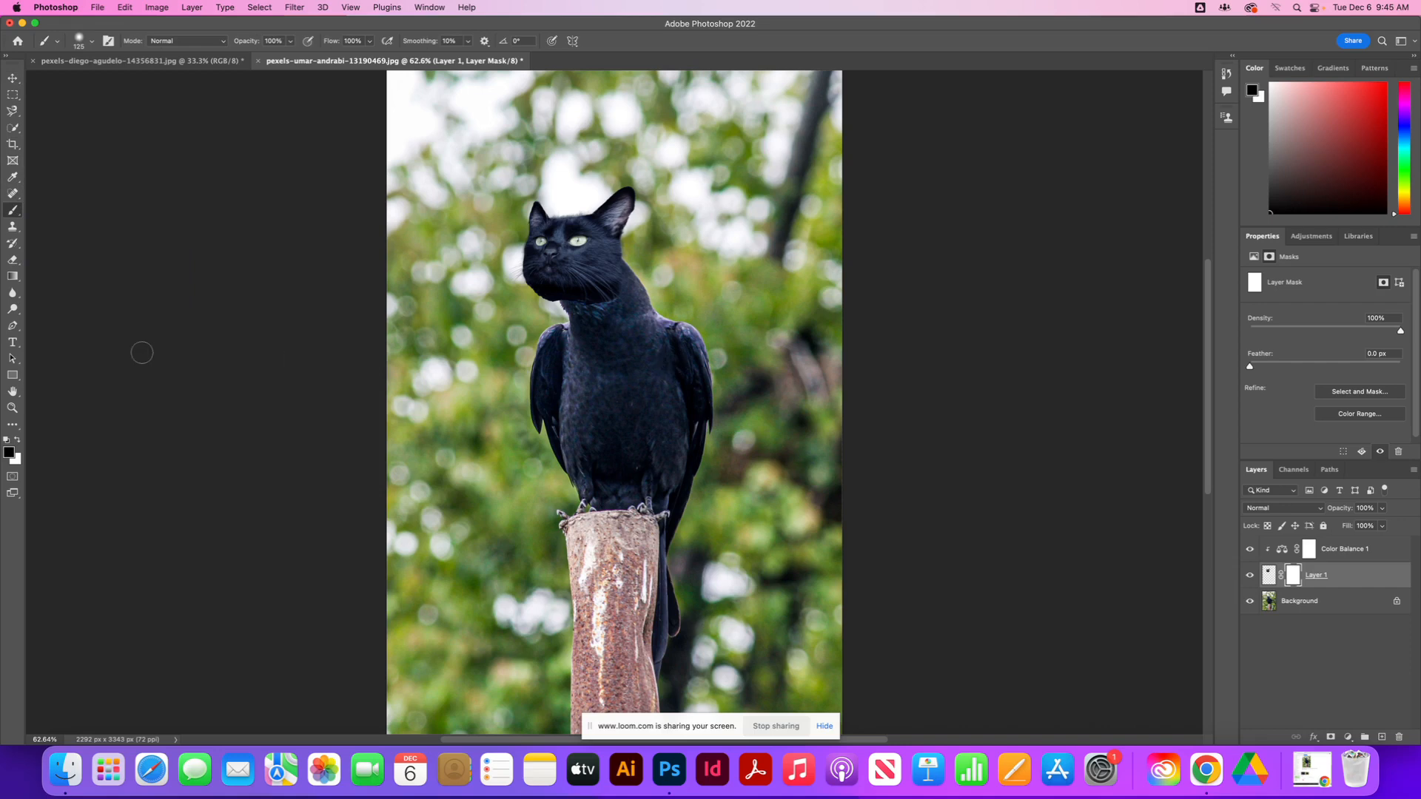
pyautogui.click(8, 453)
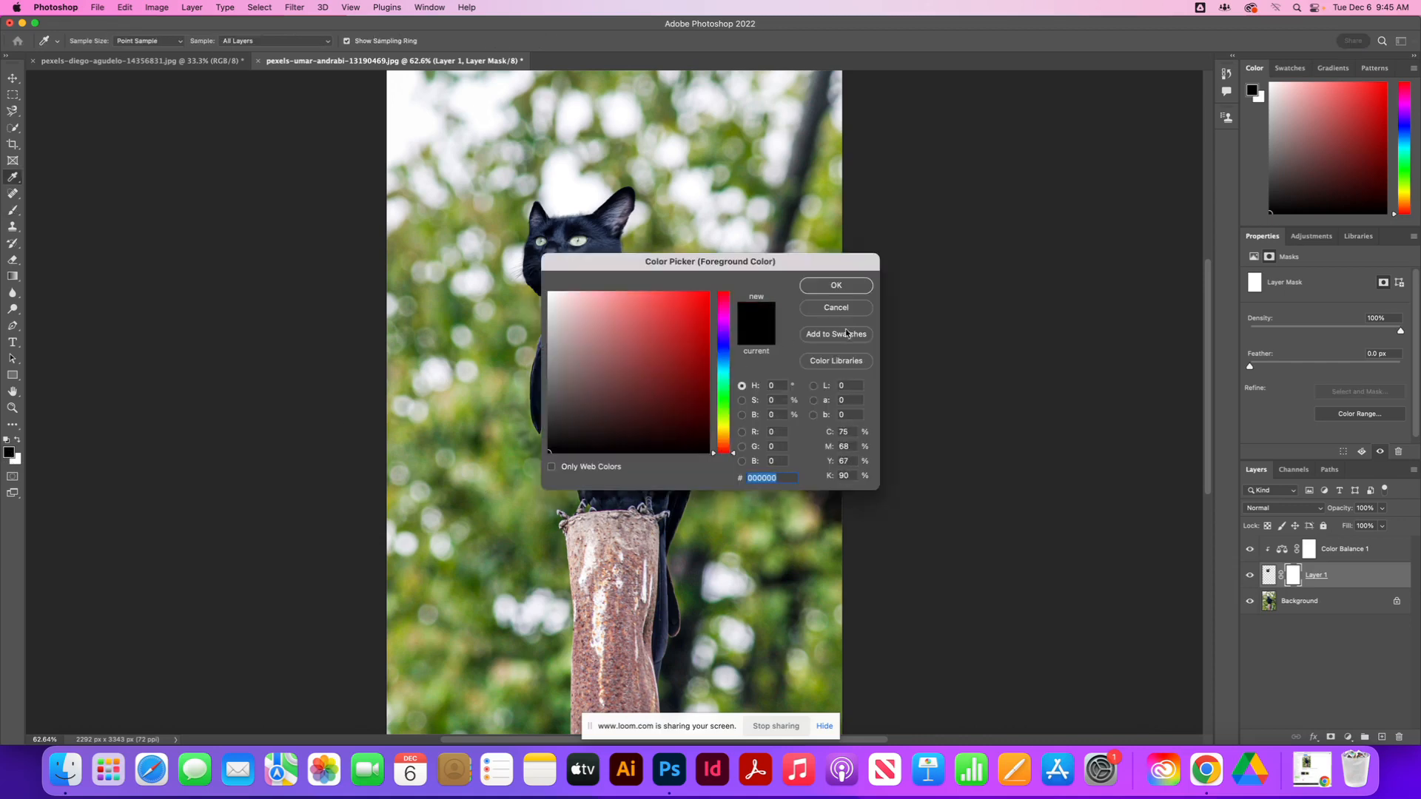
pyautogui.click(843, 286)
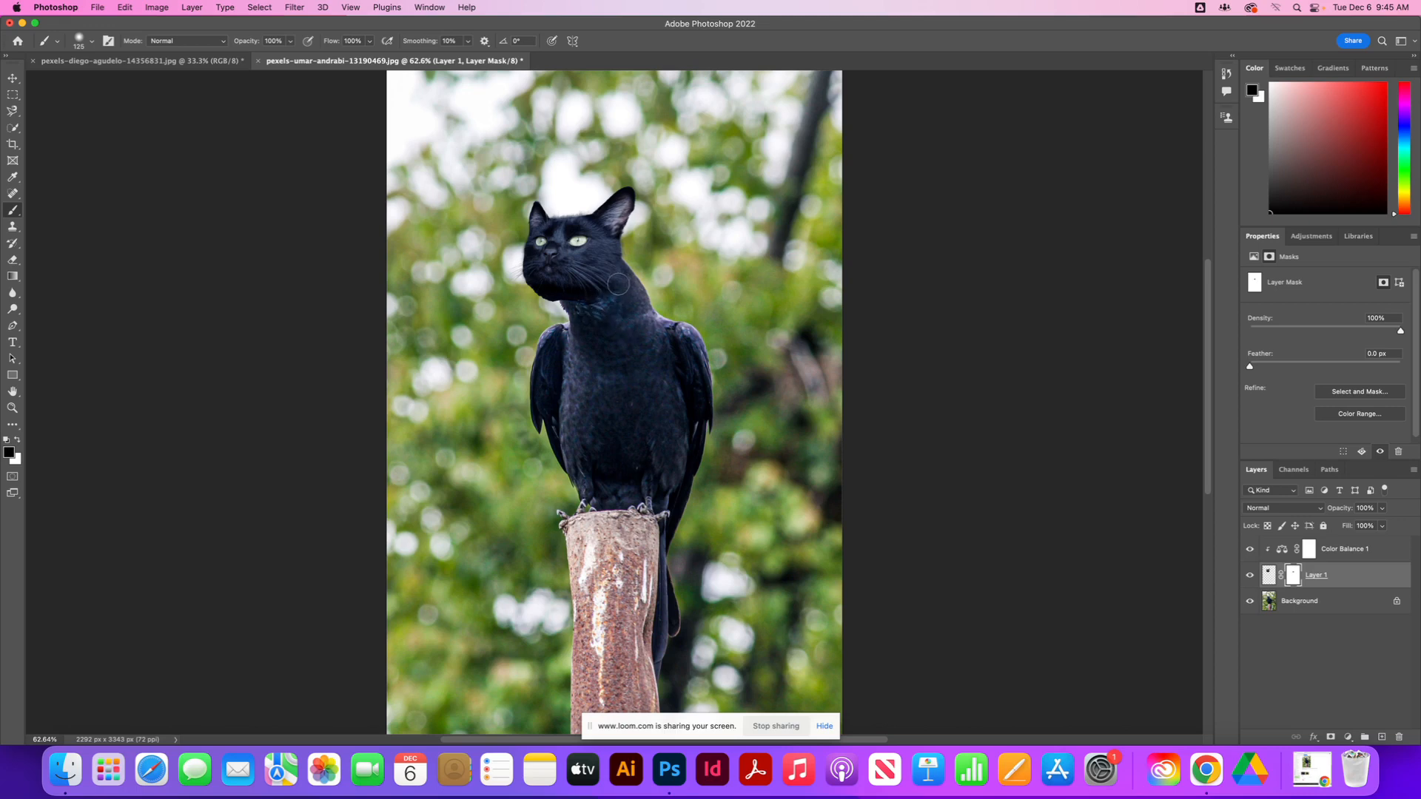
# Step: Try painting black on the mask along the edge beneath the cat's chin, and undo the strokes
pyautogui.scroll(1, 620, 286)
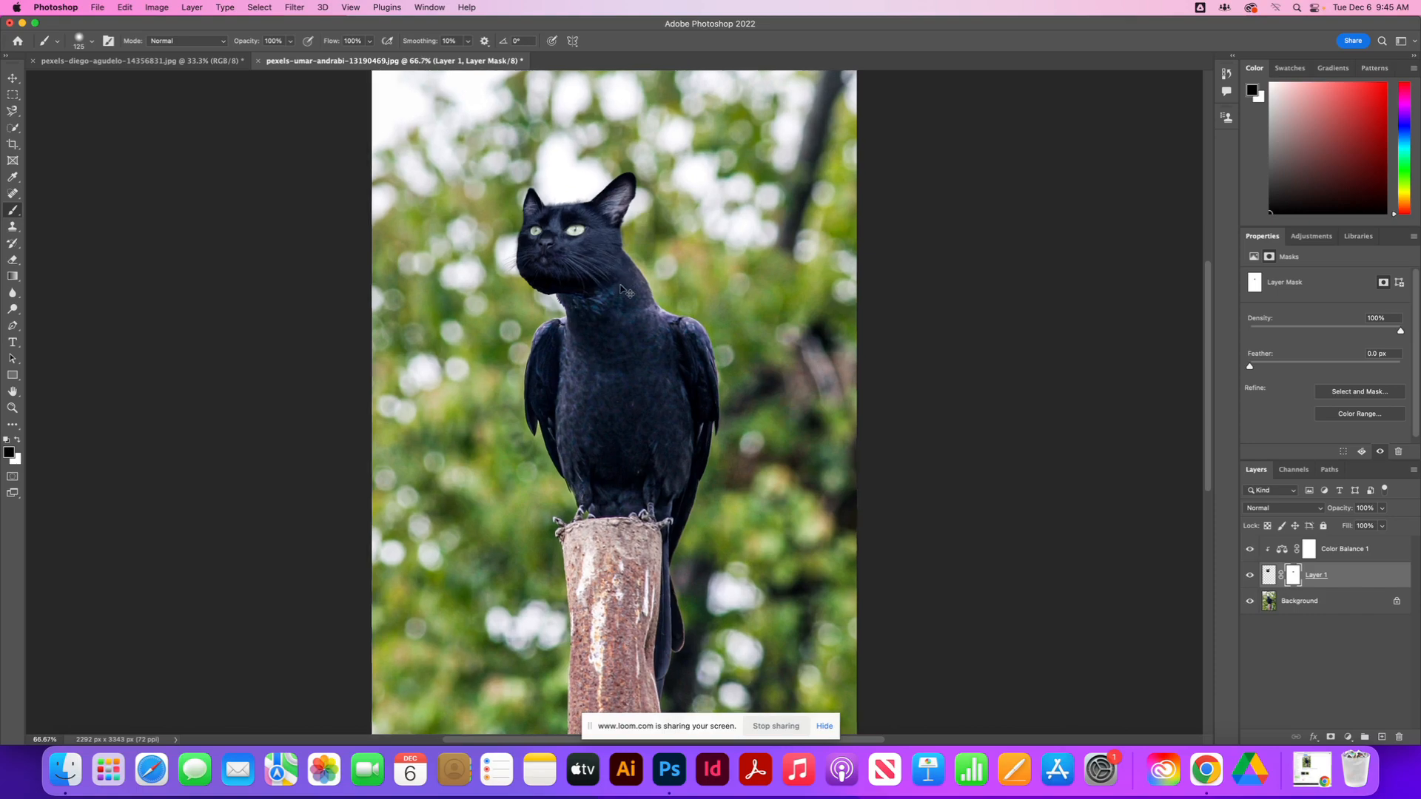
pyautogui.scroll(2, 620, 286)
pyautogui.scroll(3, 636, 275)
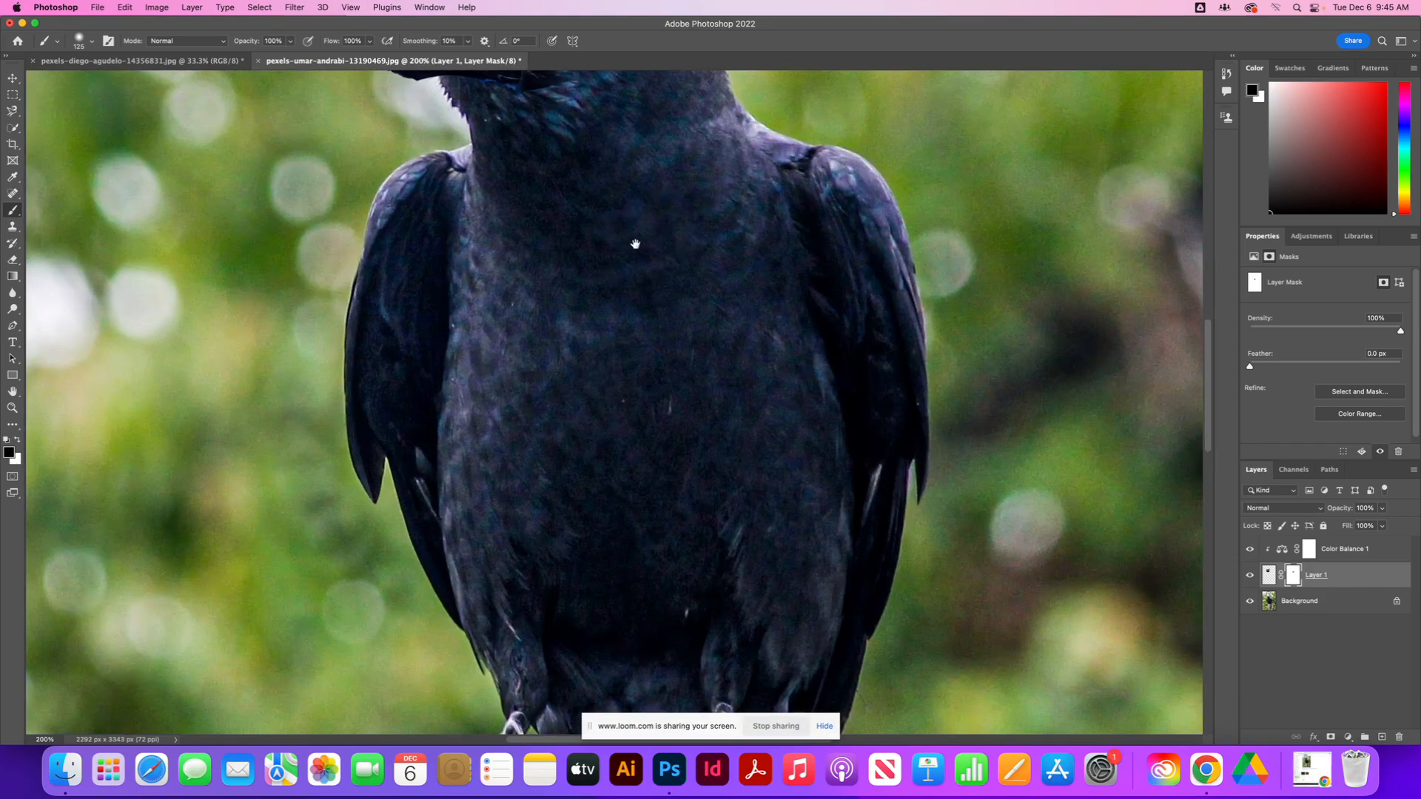
pyautogui.moveTo(583, 140); pyautogui.dragTo(682, 582)
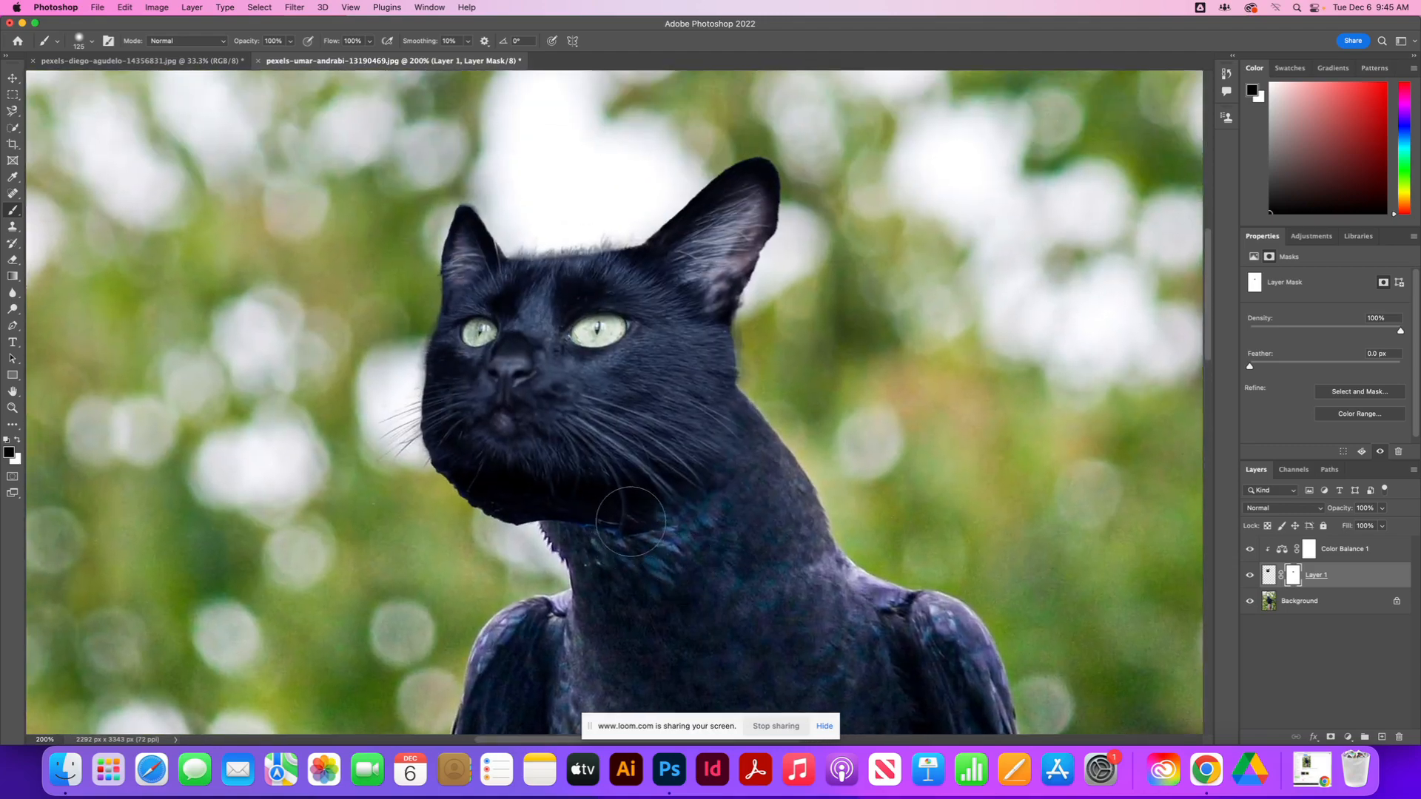
pyautogui.moveTo(628, 521)
pyautogui.mouseDown()
pyautogui.moveTo(665, 559)
pyautogui.moveTo(592, 523)
pyautogui.moveTo(632, 564)
pyautogui.moveTo(599, 534)
pyautogui.moveTo(510, 534)
pyautogui.moveTo(534, 572)
pyautogui.moveTo(502, 560)
pyautogui.moveTo(521, 535)
pyautogui.mouseUp()
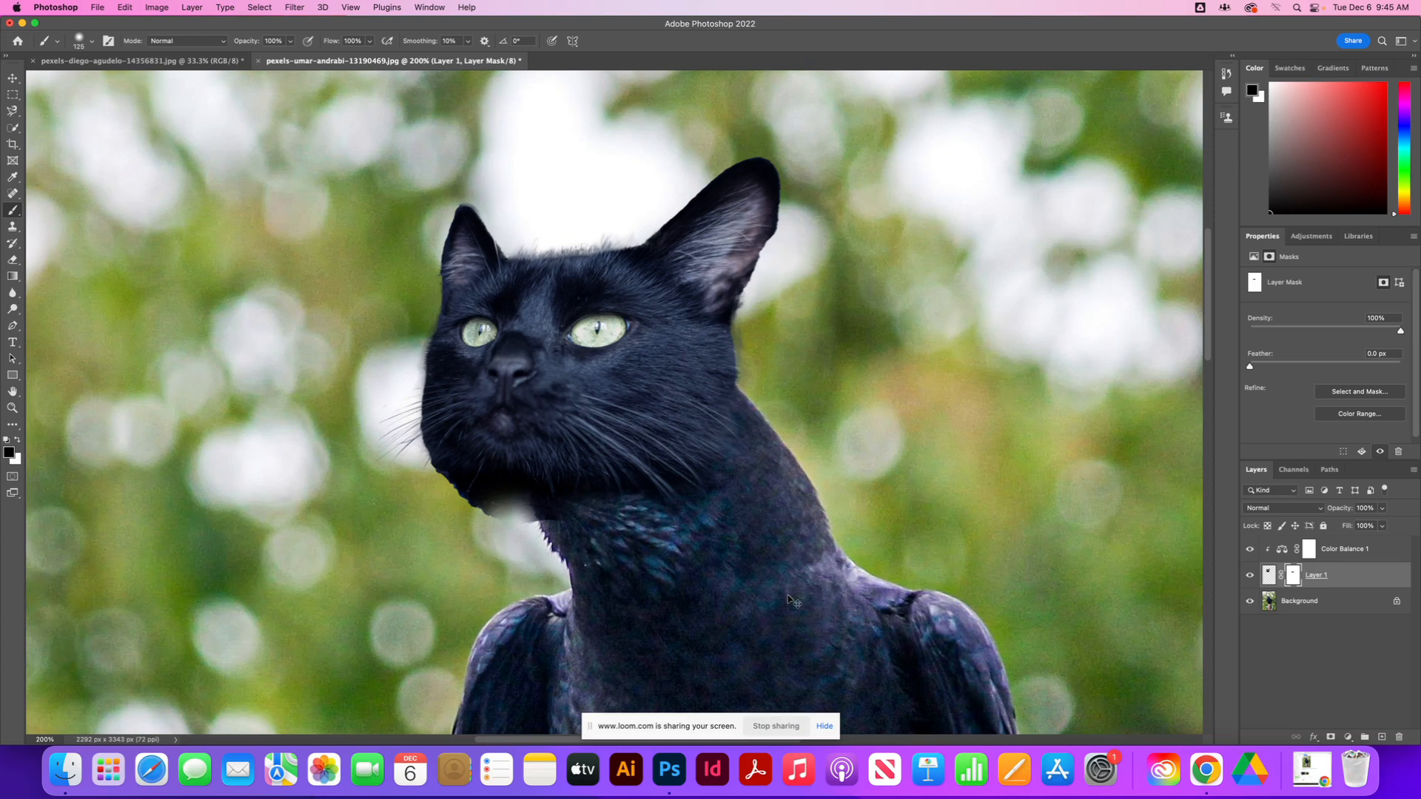
pyautogui.press('super+z')
pyautogui.press('super+z')
pyautogui.press('super+z')
pyautogui.press('super+z')
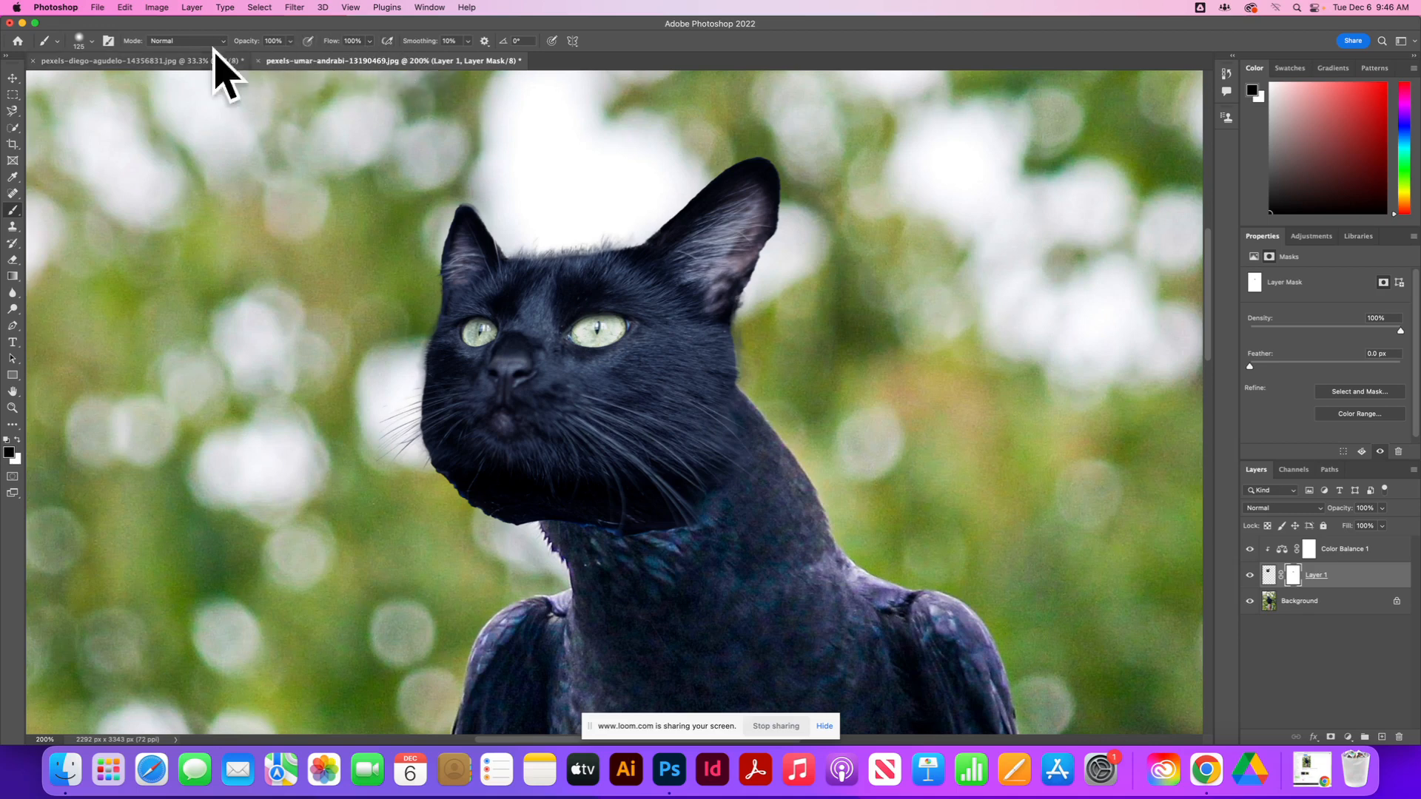
# Step: Paint a vertical black test stroke at 100% brush flow on the cat head layer itself, beside the head
pyautogui.click(370, 41)
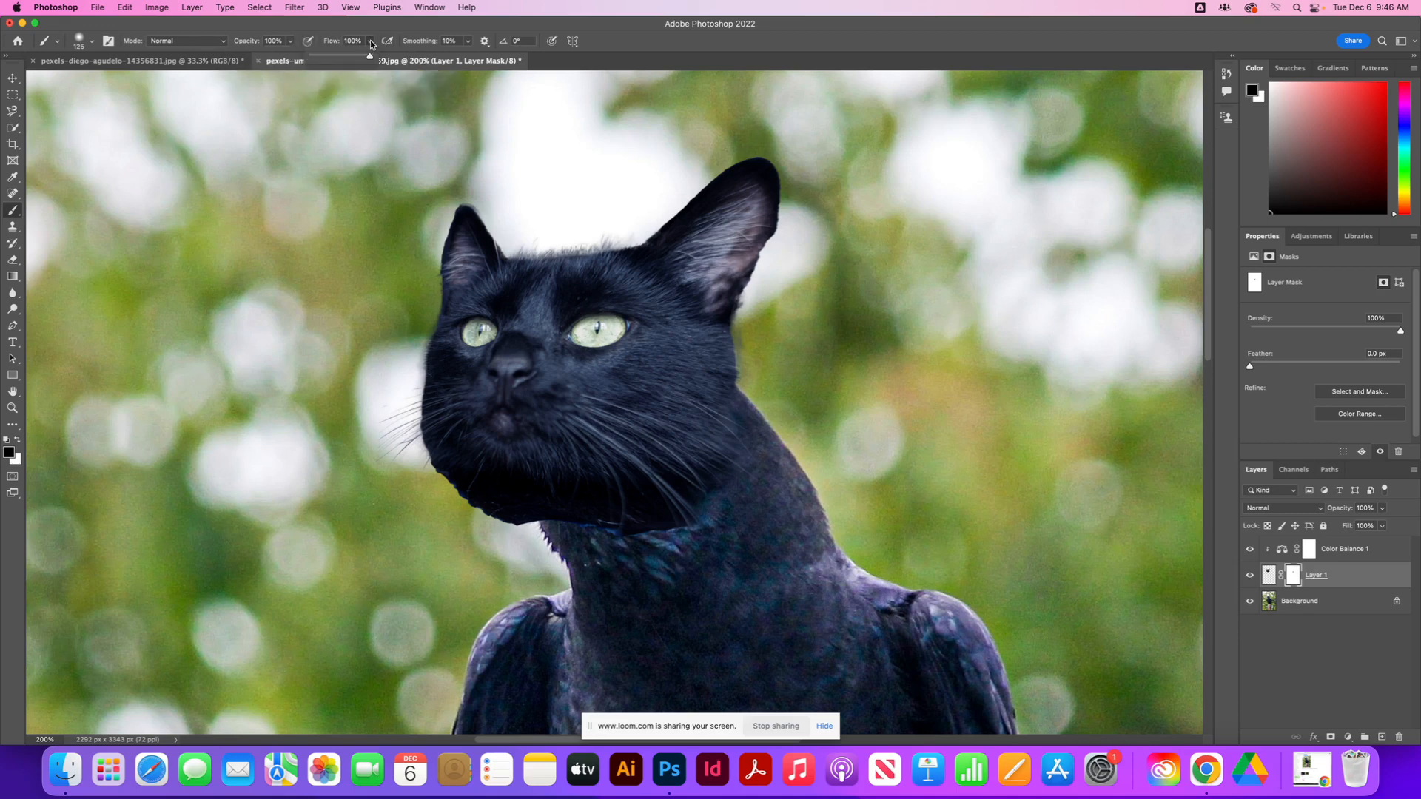
pyautogui.click(370, 41)
pyautogui.click(1271, 577)
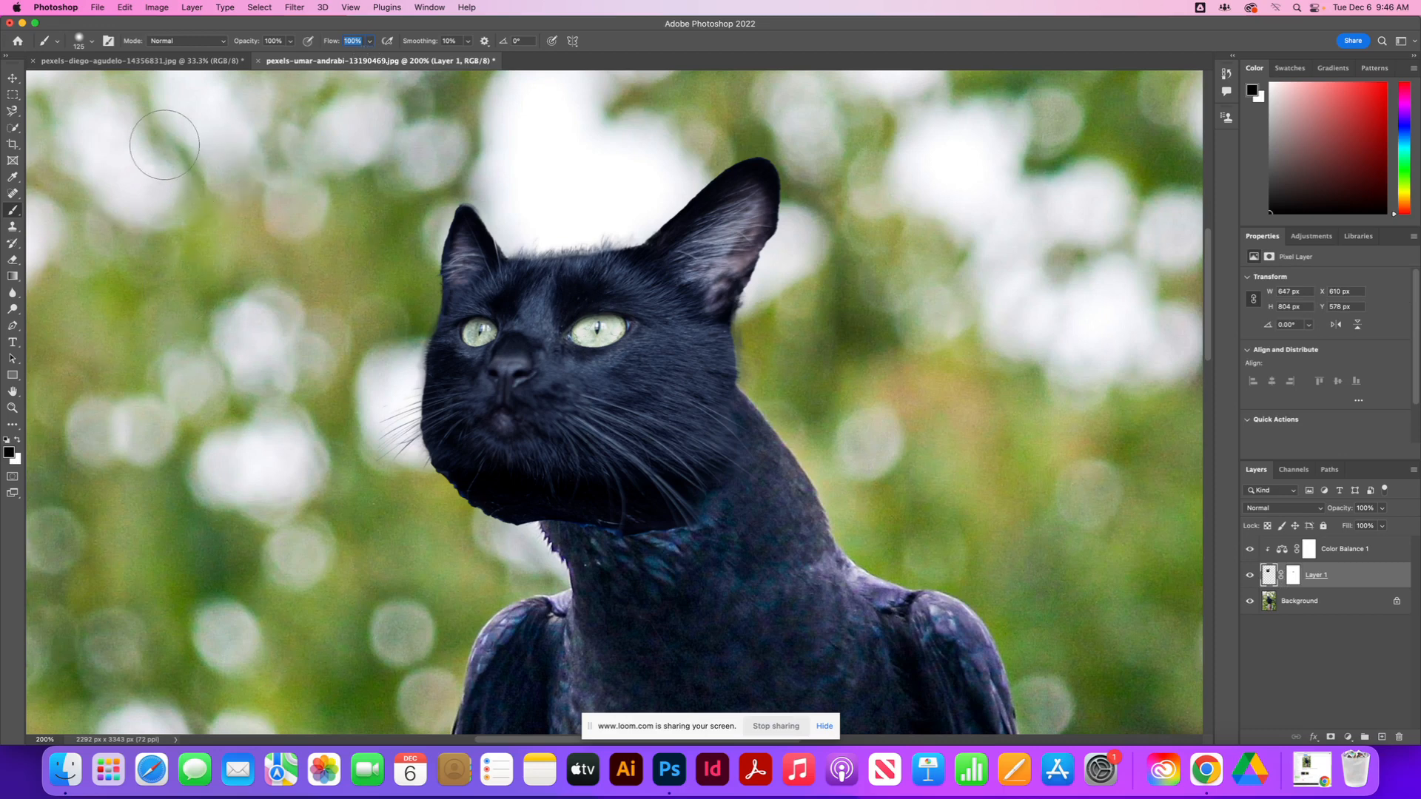
pyautogui.moveTo(164, 148); pyautogui.dragTo(164, 439)
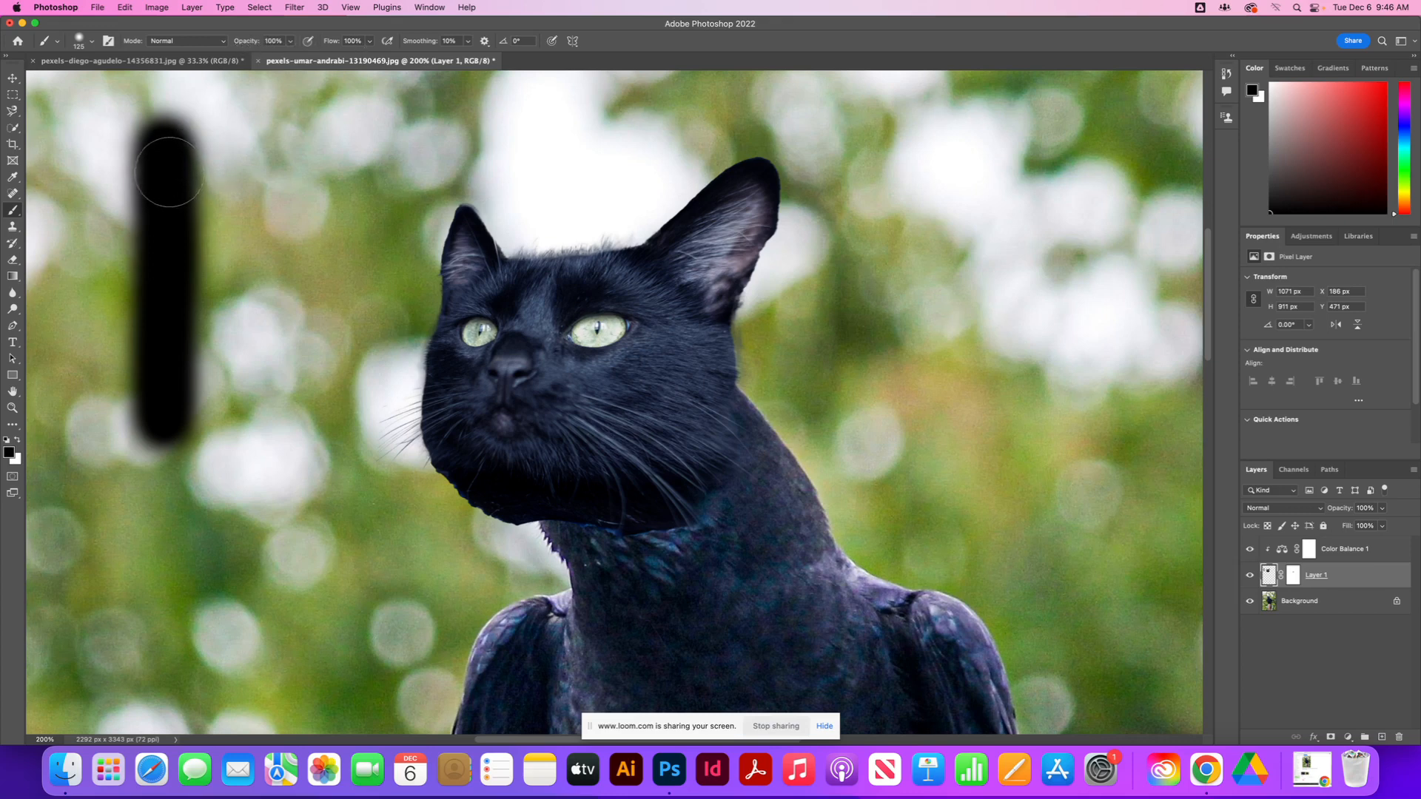
# Step: Set the brush flow to 25% and build up two overlapping vertical test strokes between the first stroke and the cat's head
pyautogui.click(369, 41)
pyautogui.moveTo(296, 134); pyautogui.dragTo(292, 423)
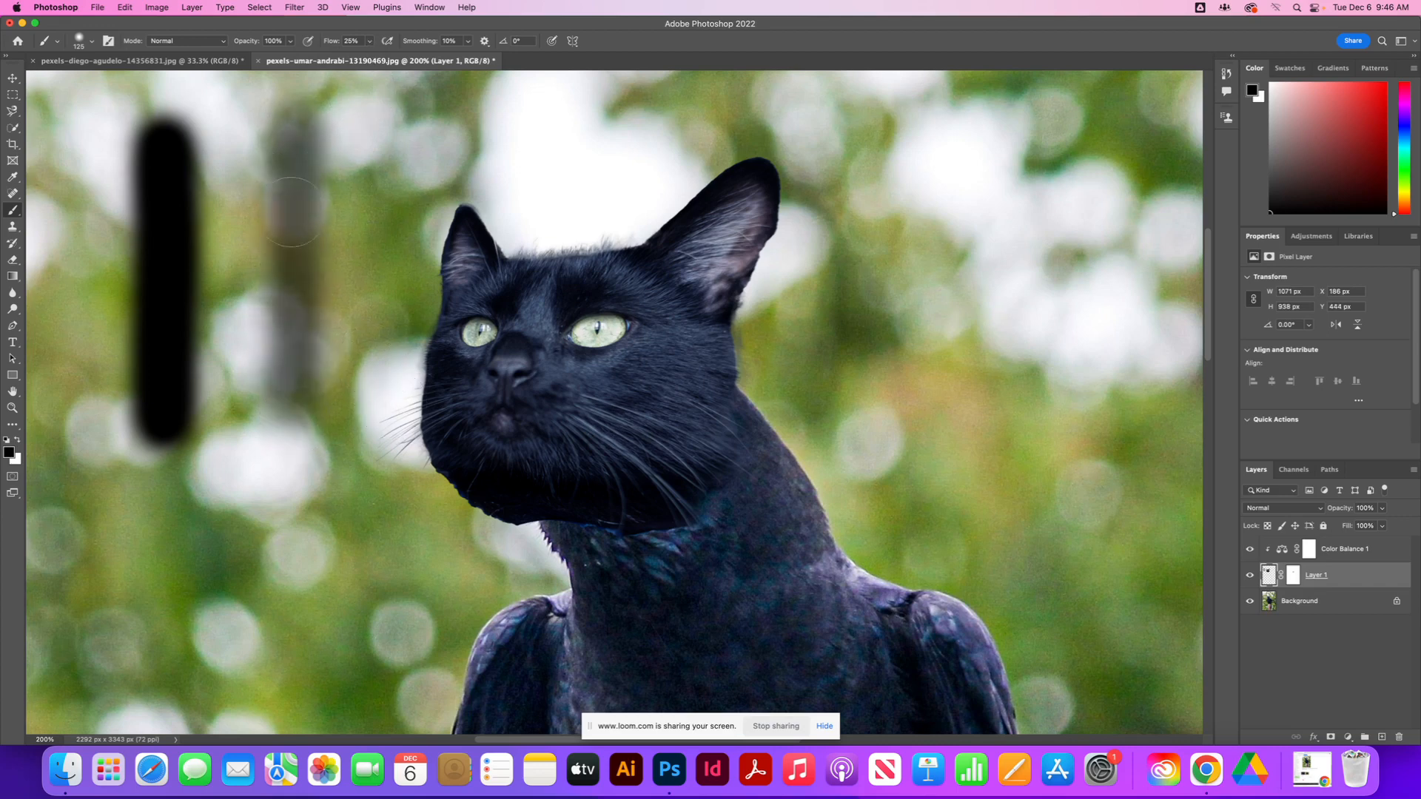
pyautogui.moveTo(287, 129); pyautogui.dragTo(290, 388)
pyautogui.moveTo(289, 129); pyautogui.dragTo(286, 356)
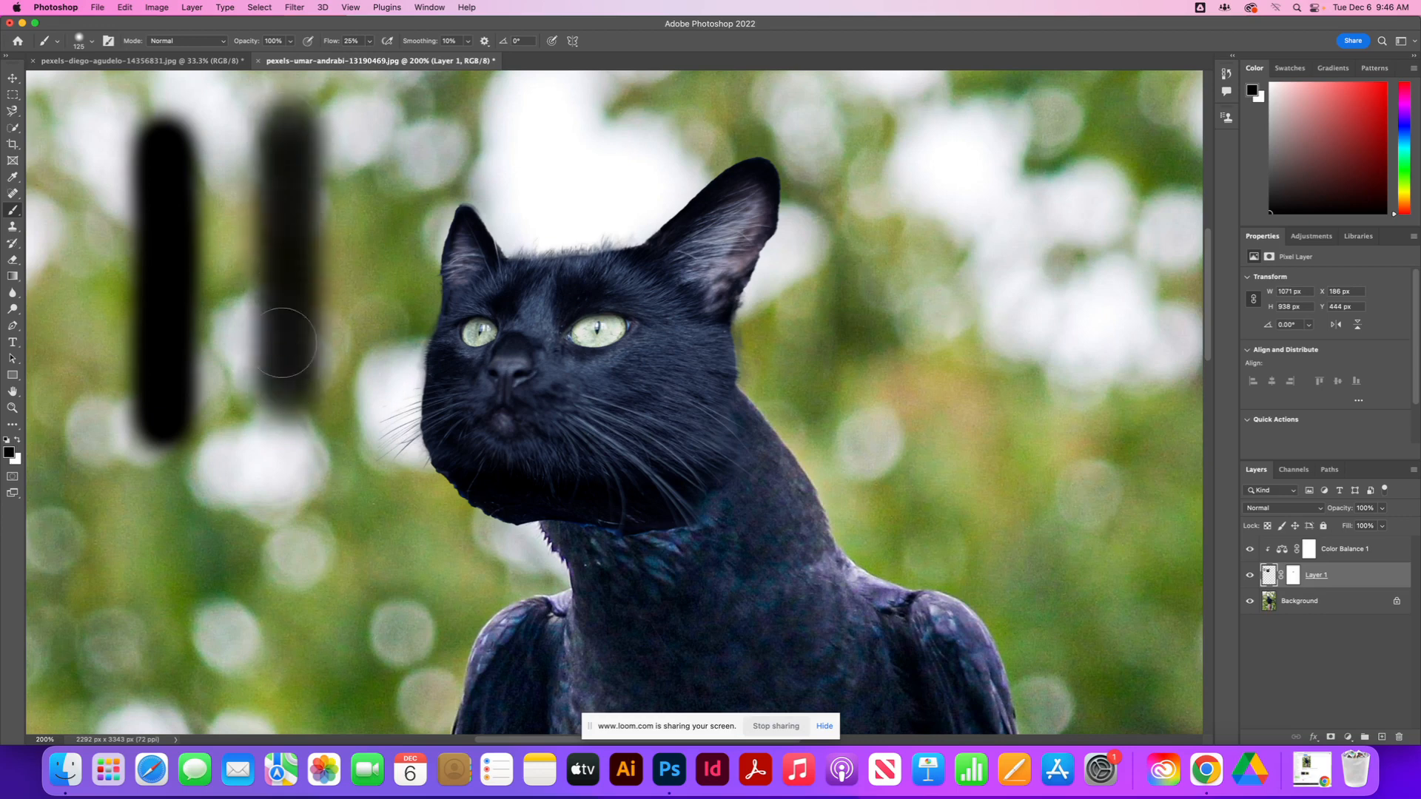
pyautogui.moveTo(286, 119); pyautogui.dragTo(285, 397)
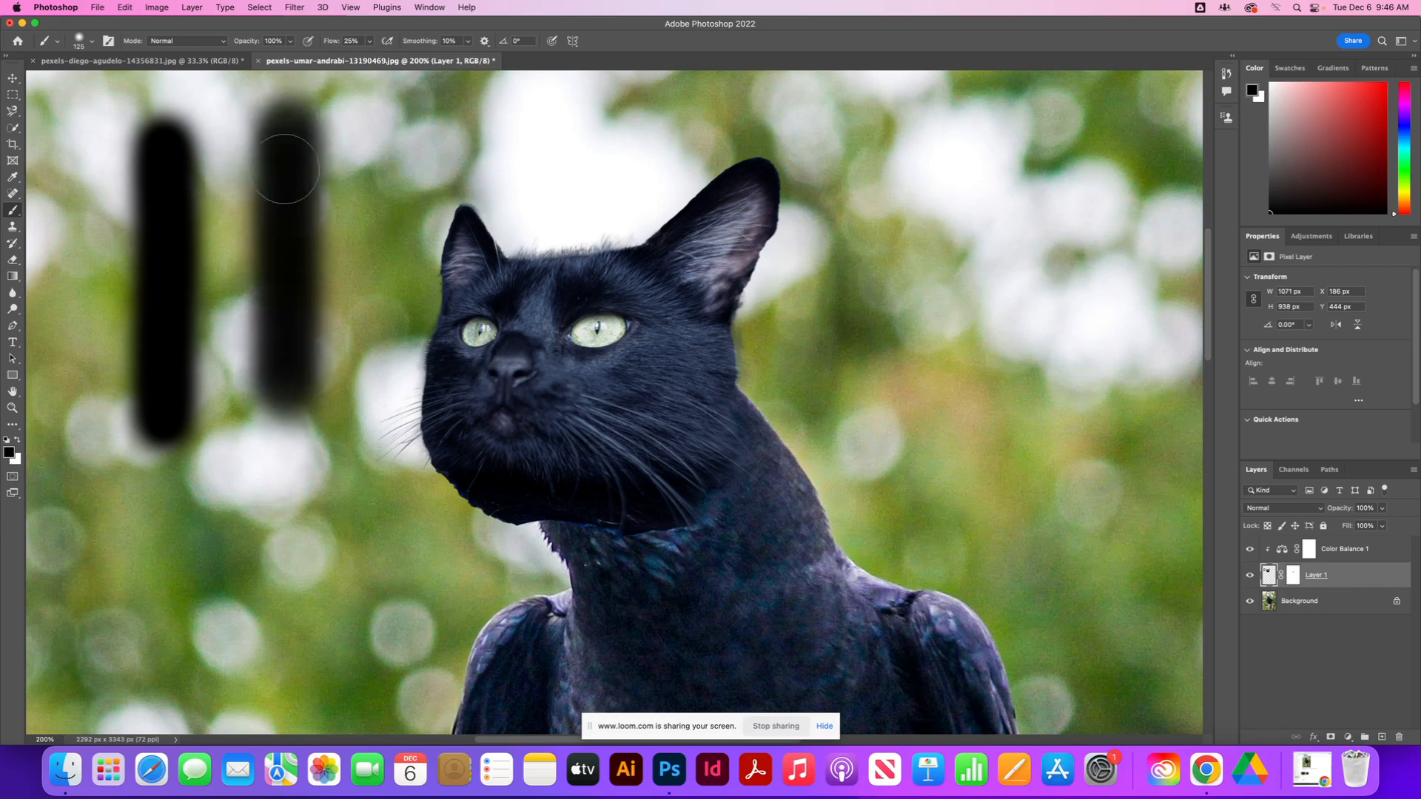
pyautogui.moveTo(282, 133); pyautogui.dragTo(285, 377)
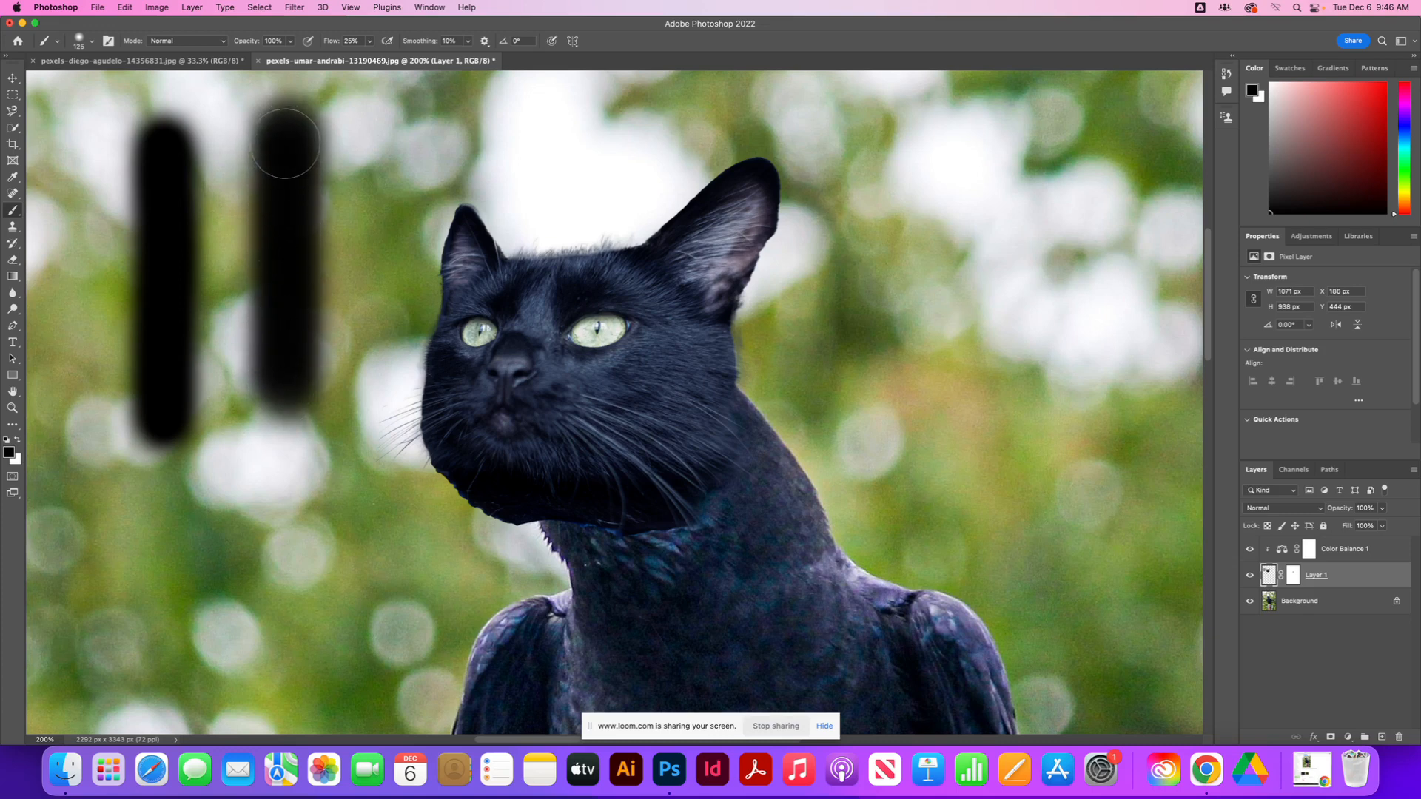
pyautogui.moveTo(283, 127); pyautogui.dragTo(285, 403)
pyautogui.moveTo(283, 142); pyautogui.dragTo(286, 403)
pyautogui.moveTo(171, 148); pyautogui.dragTo(163, 159)
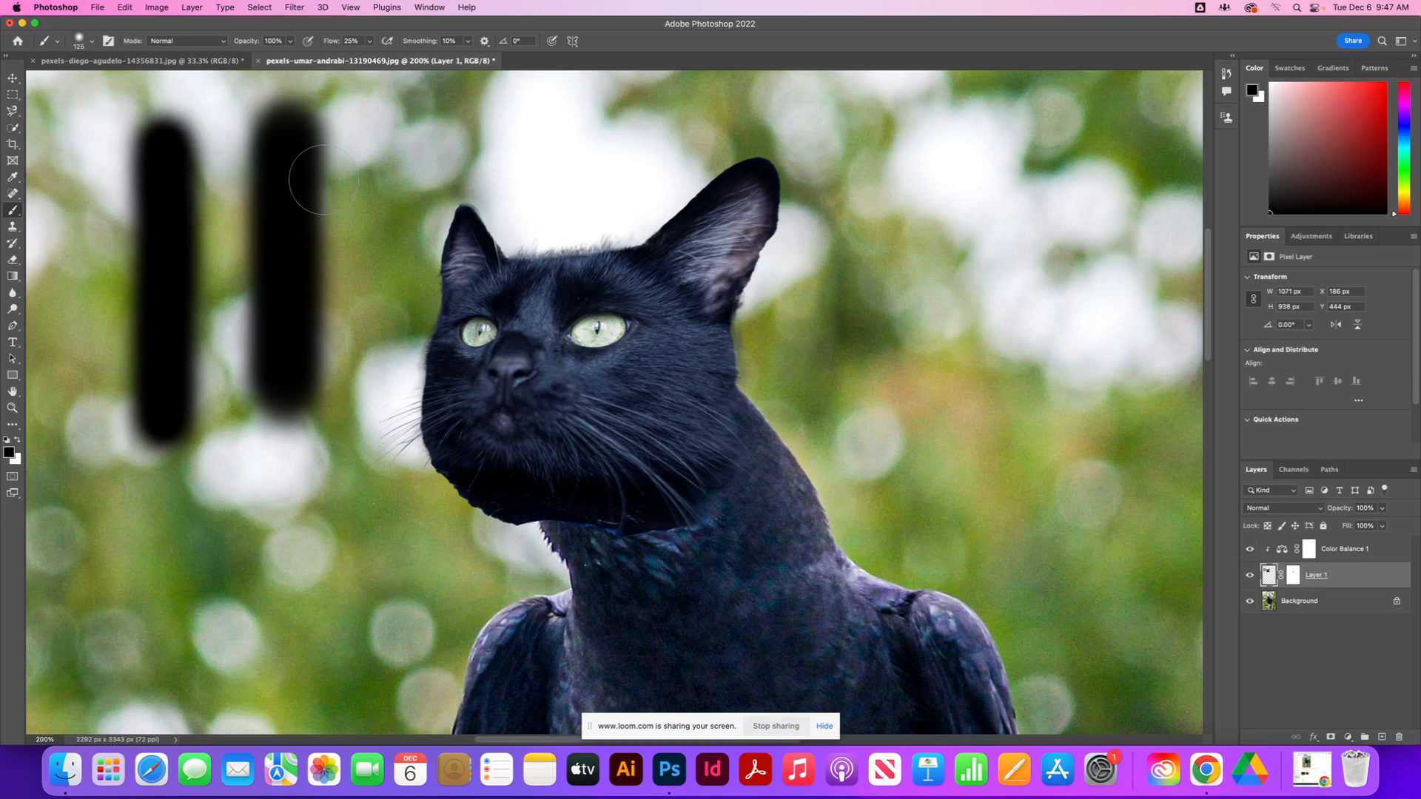
pyautogui.moveTo(368, 141); pyautogui.dragTo(372, 274)
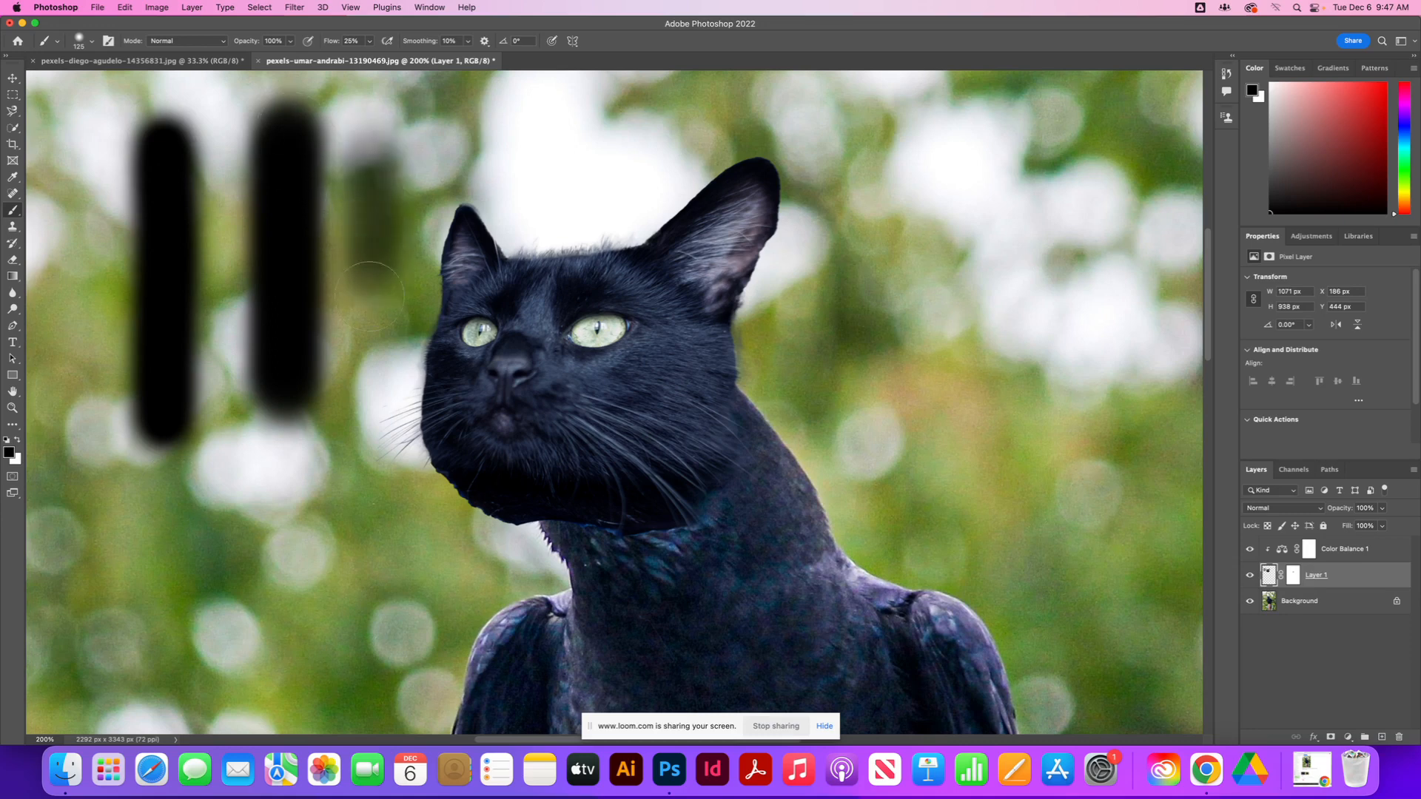
pyautogui.moveTo(369, 174); pyautogui.dragTo(372, 280)
pyautogui.moveTo(369, 122); pyautogui.dragTo(373, 285)
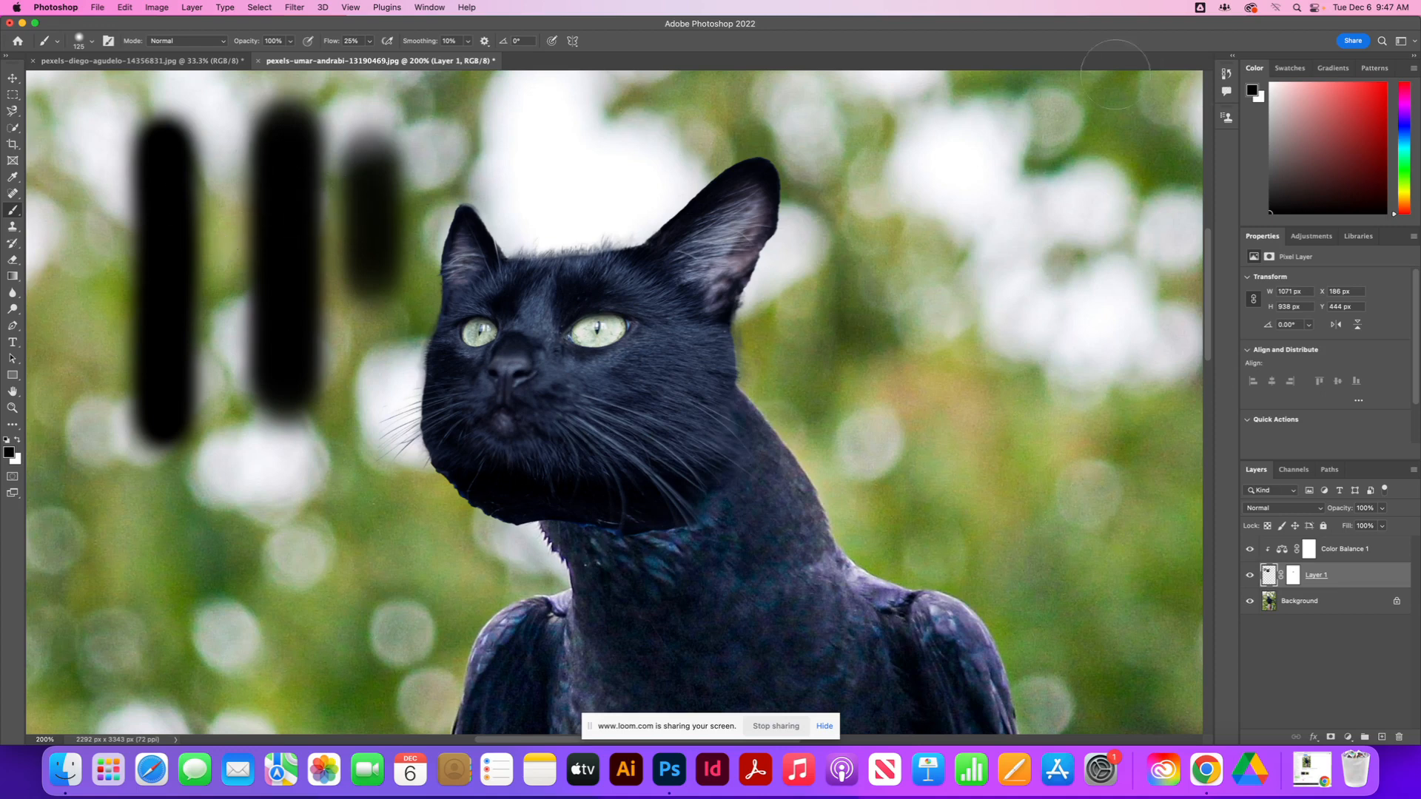
# Step: Undo all the black test strokes painted on the cat head layer
pyautogui.press('super+z')
pyautogui.press('super+z')
pyautogui.press('super+z')
pyautogui.press('super+z')
pyautogui.press('super+z')
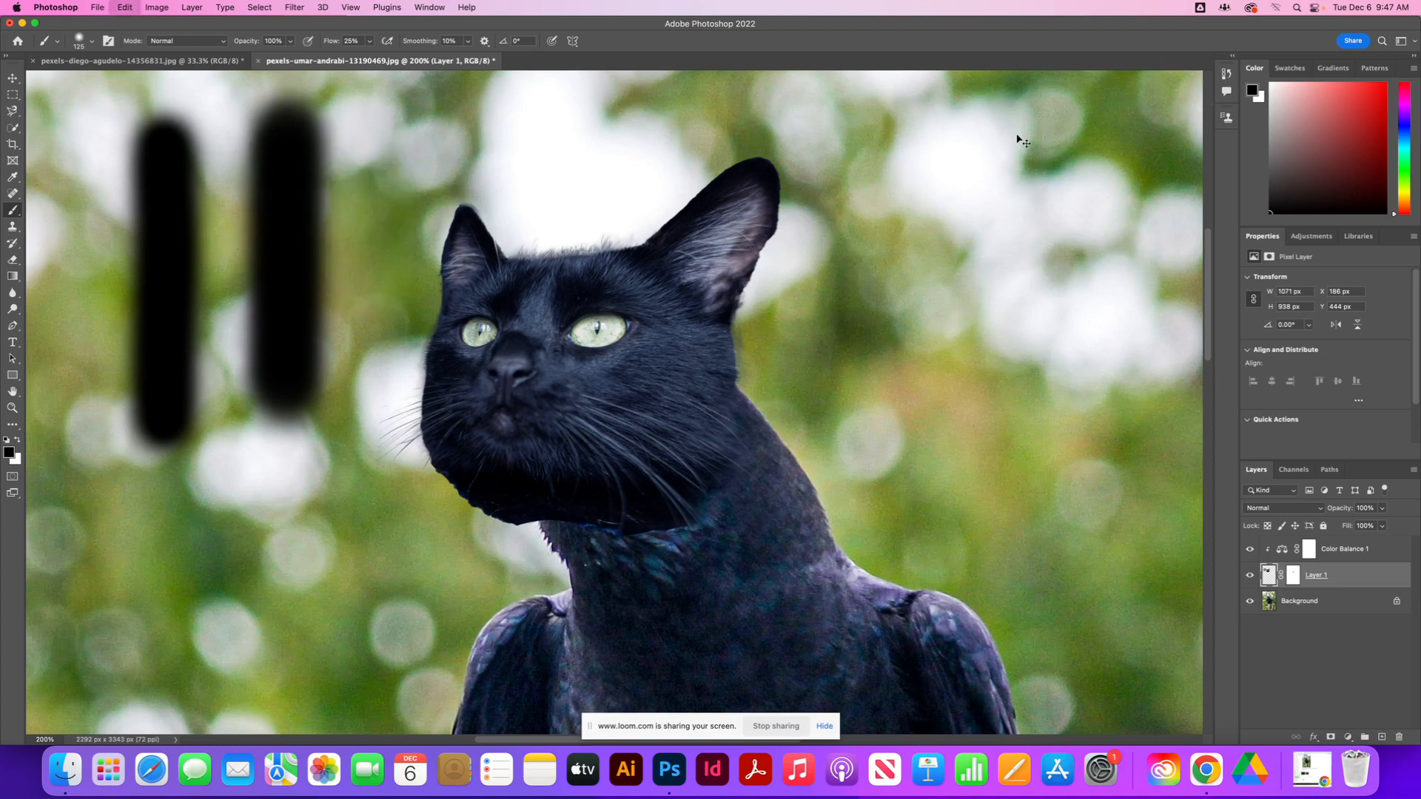
pyautogui.press('super+z')
pyautogui.press('super+z')
pyautogui.press('super+z')
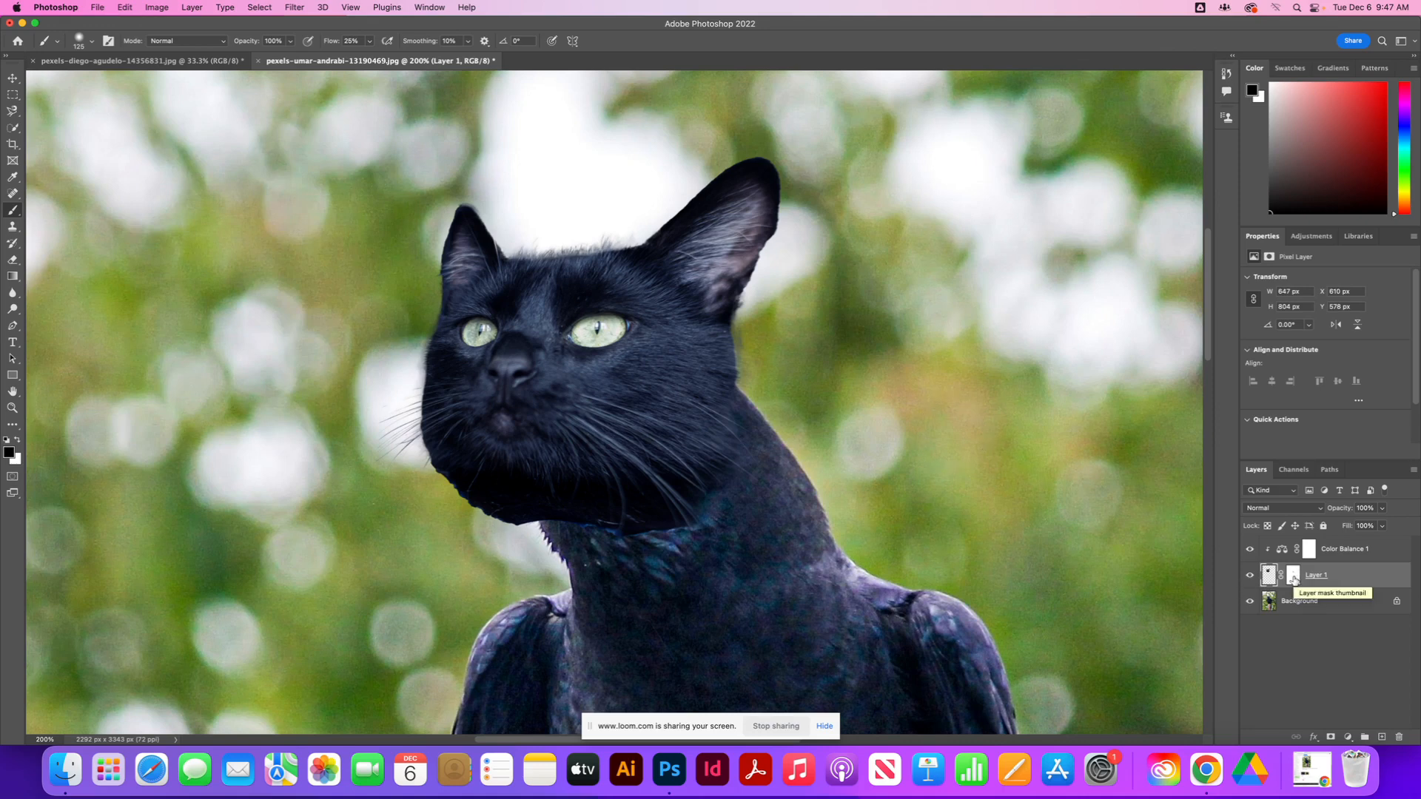
# Step: Paint on the cat head layer's mask with brush size 80 and 16% flow to blend the head into the neck feathers
pyautogui.click(1294, 581)
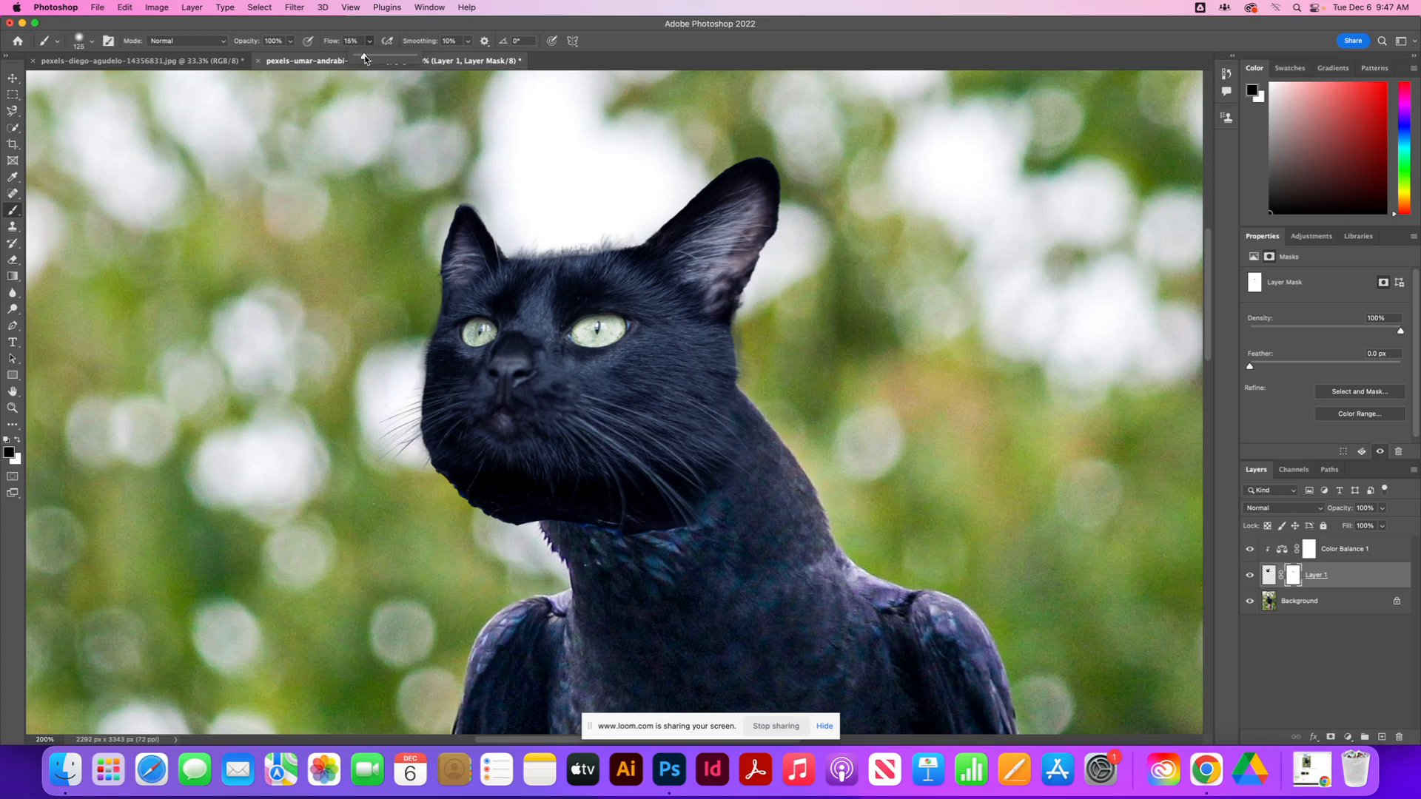
pyautogui.click(365, 54)
pyautogui.press('[')
pyautogui.press('[')
pyautogui.press('[')
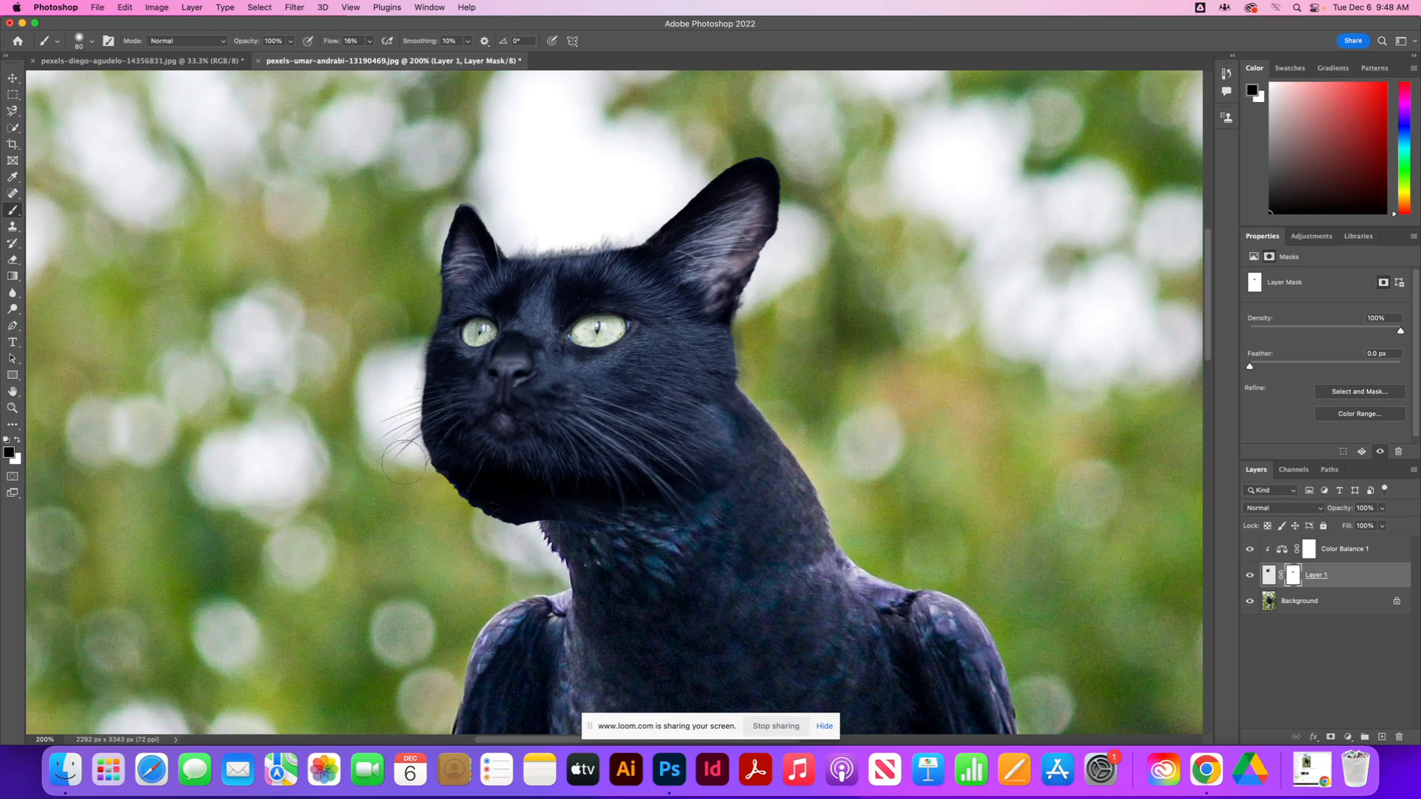
# Step: Reduce the mask brush to size 30 and its flow to 15% for detail work around the chin
pyautogui.press('super+equal')
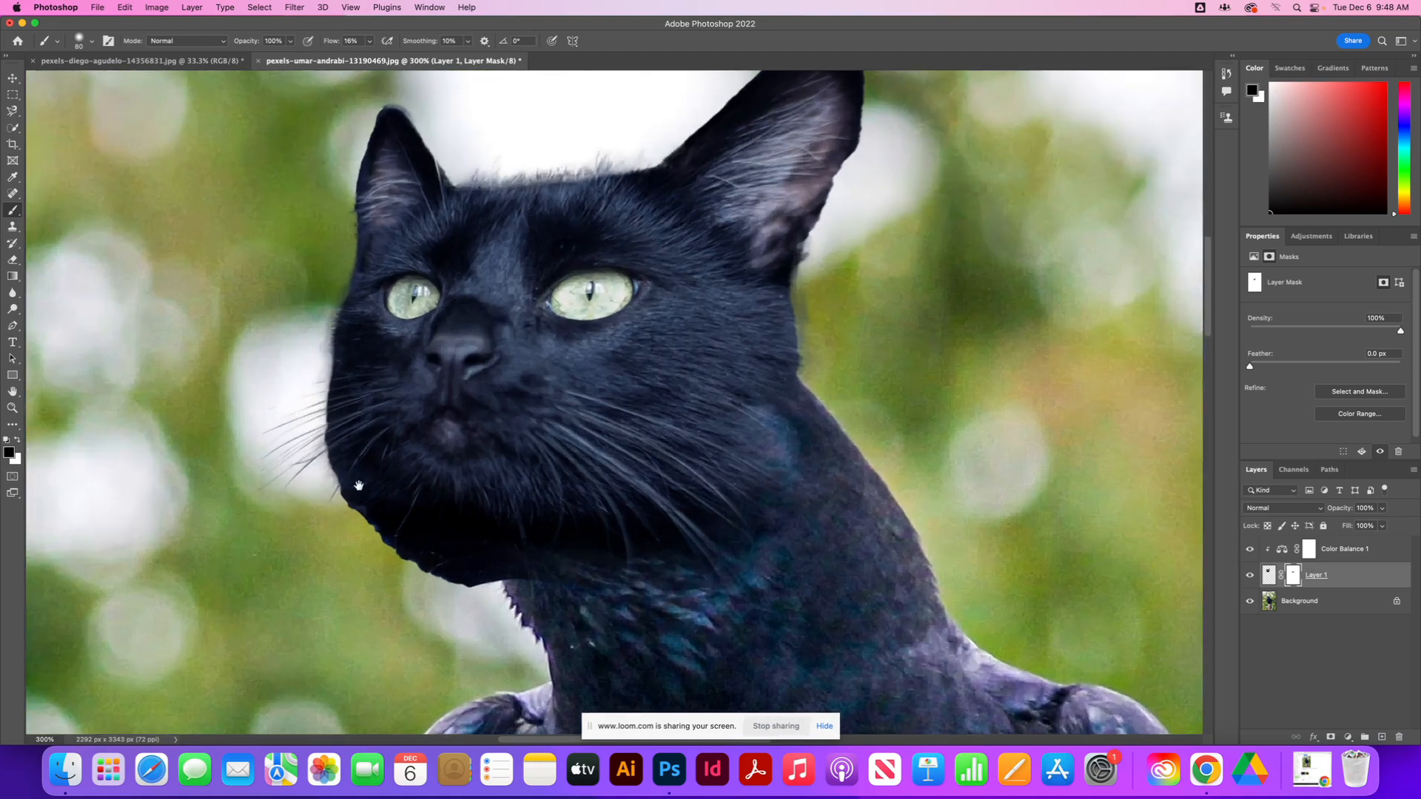
pyautogui.moveTo(358, 476); pyautogui.dragTo(528, 473)
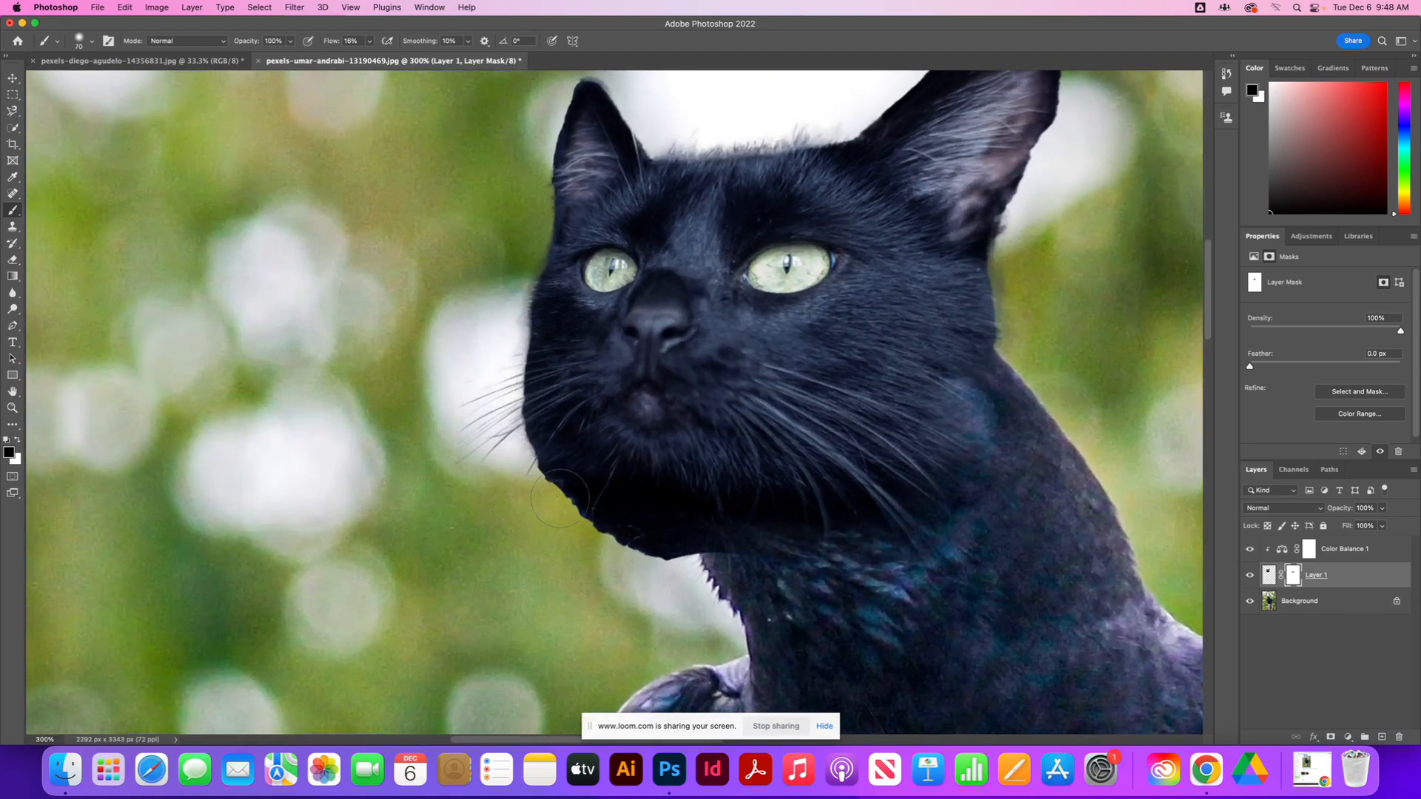
pyautogui.press('[')
pyautogui.press('[')
pyautogui.press('[')
pyautogui.press('[')
pyautogui.press('[')
pyautogui.press('[')
pyautogui.press('[')
pyautogui.click(370, 42)
pyautogui.moveTo(370, 53); pyautogui.dragTo(366, 55)
pyautogui.click(370, 45)
pyautogui.click(369, 41)
pyautogui.moveTo(374, 56); pyautogui.dragTo(373, 57)
# Step: Paint black on the mask along the cat's jaw and chin to soften the rough cutout edge
pyautogui.click(632, 561)
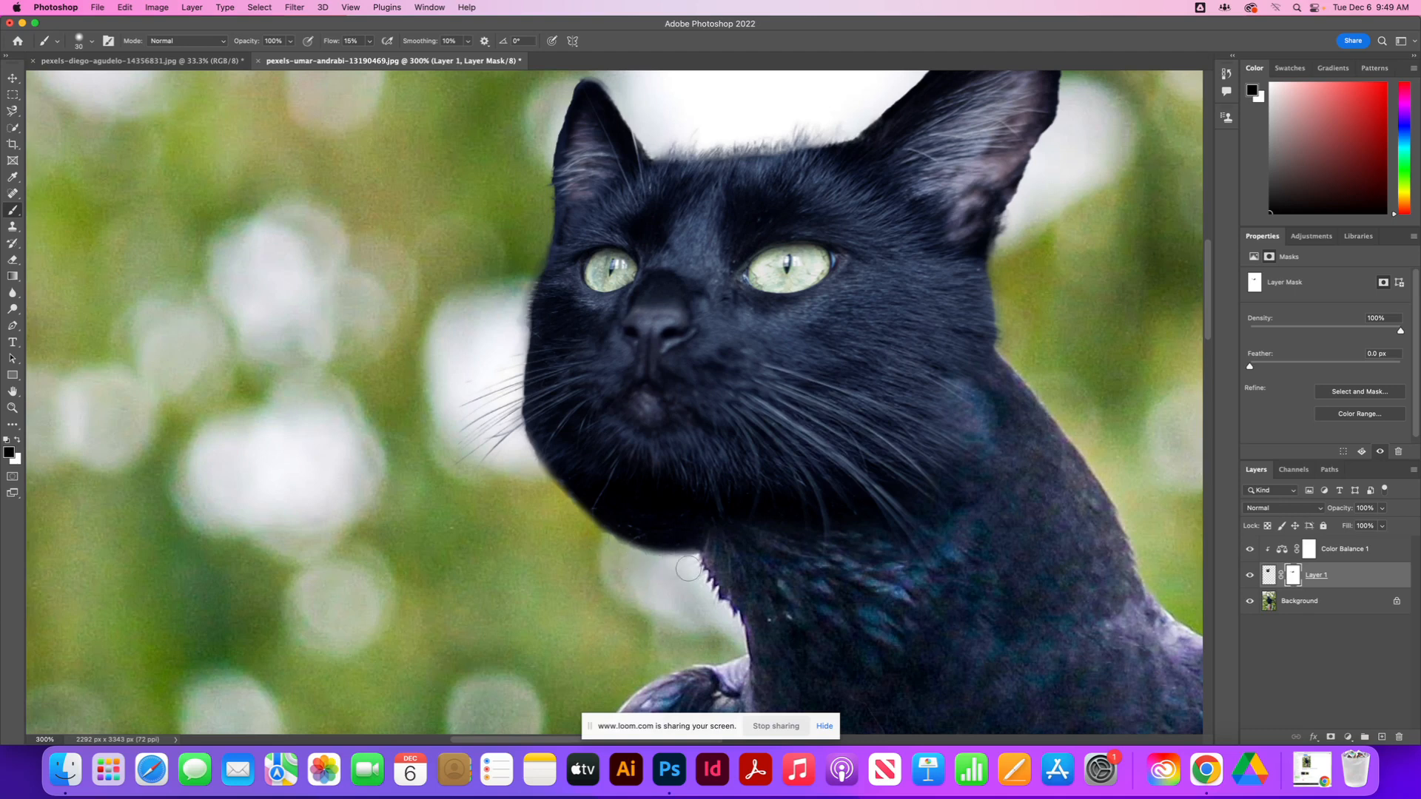
pyautogui.moveTo(659, 565); pyautogui.dragTo(656, 561)
pyautogui.moveTo(681, 308); pyautogui.dragTo(677, 475)
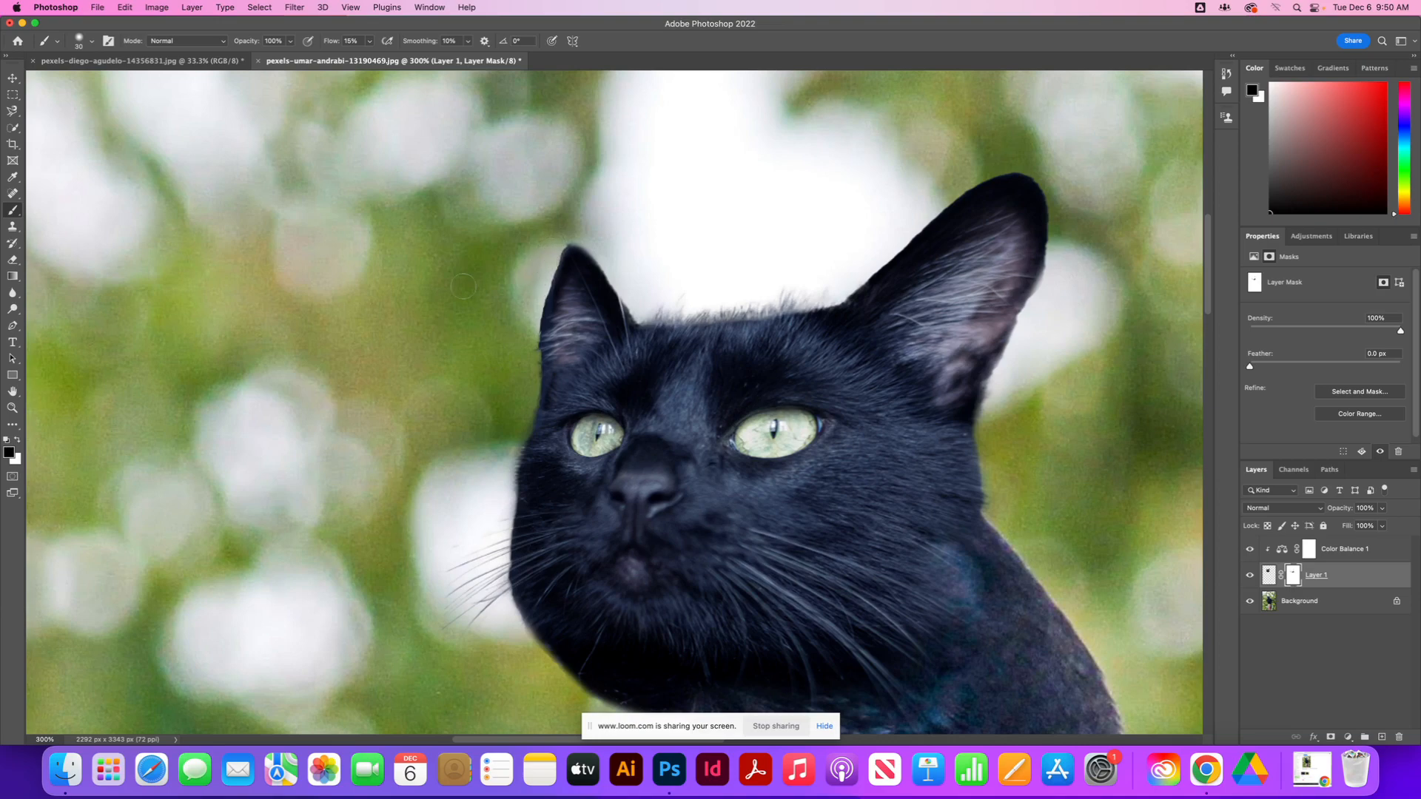
pyautogui.press('super+0')
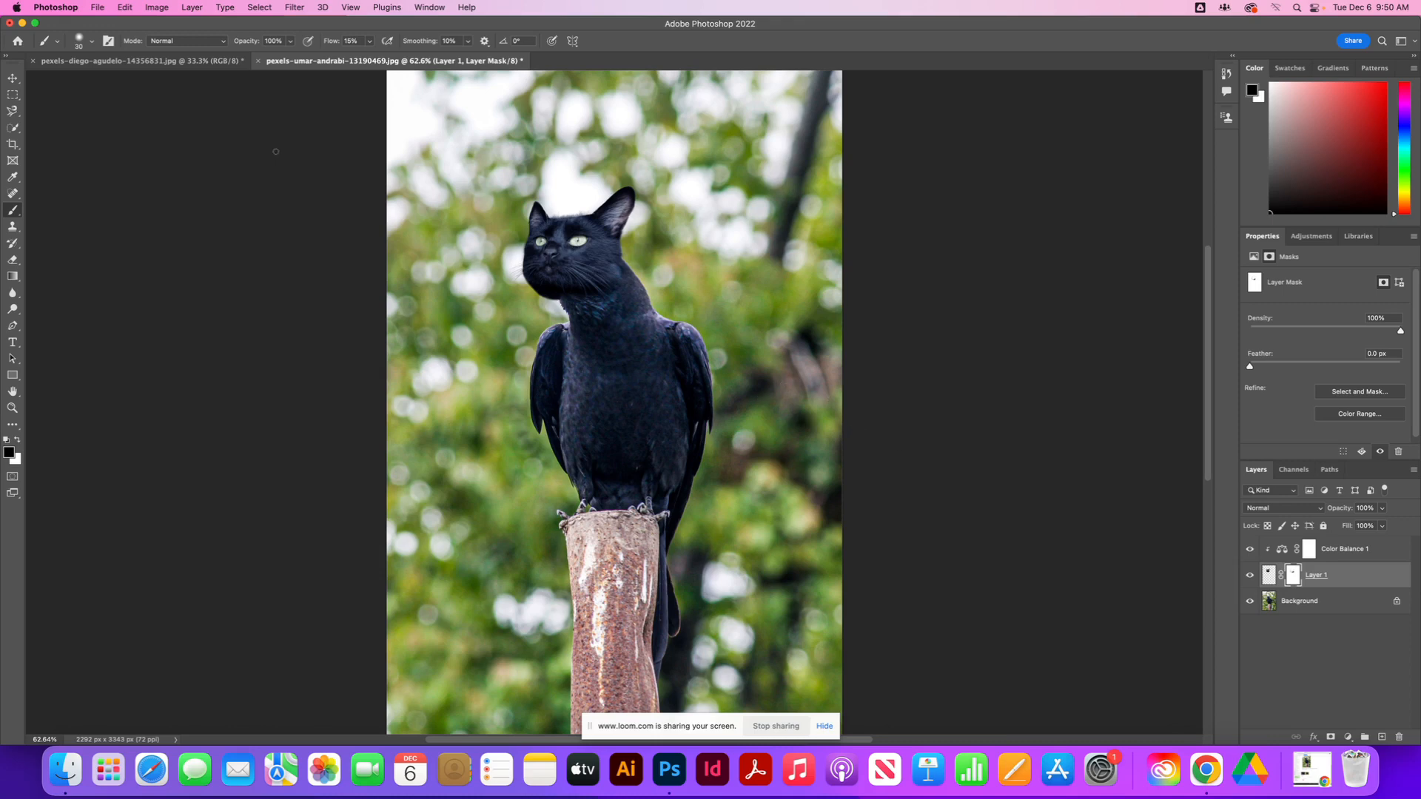
# Step: Move the cat head up by about 4 px on the crow's neck
pyautogui.click(12, 78)
pyautogui.moveTo(555, 271)
pyautogui.mouseDown()
pyautogui.moveTo(516, 264)
pyautogui.moveTo(466, 226)
pyautogui.moveTo(447, 172)
pyautogui.moveTo(474, 171)
pyautogui.moveTo(433, 179)
pyautogui.moveTo(545, 280)
pyautogui.moveTo(554, 268)
pyautogui.mouseUp()
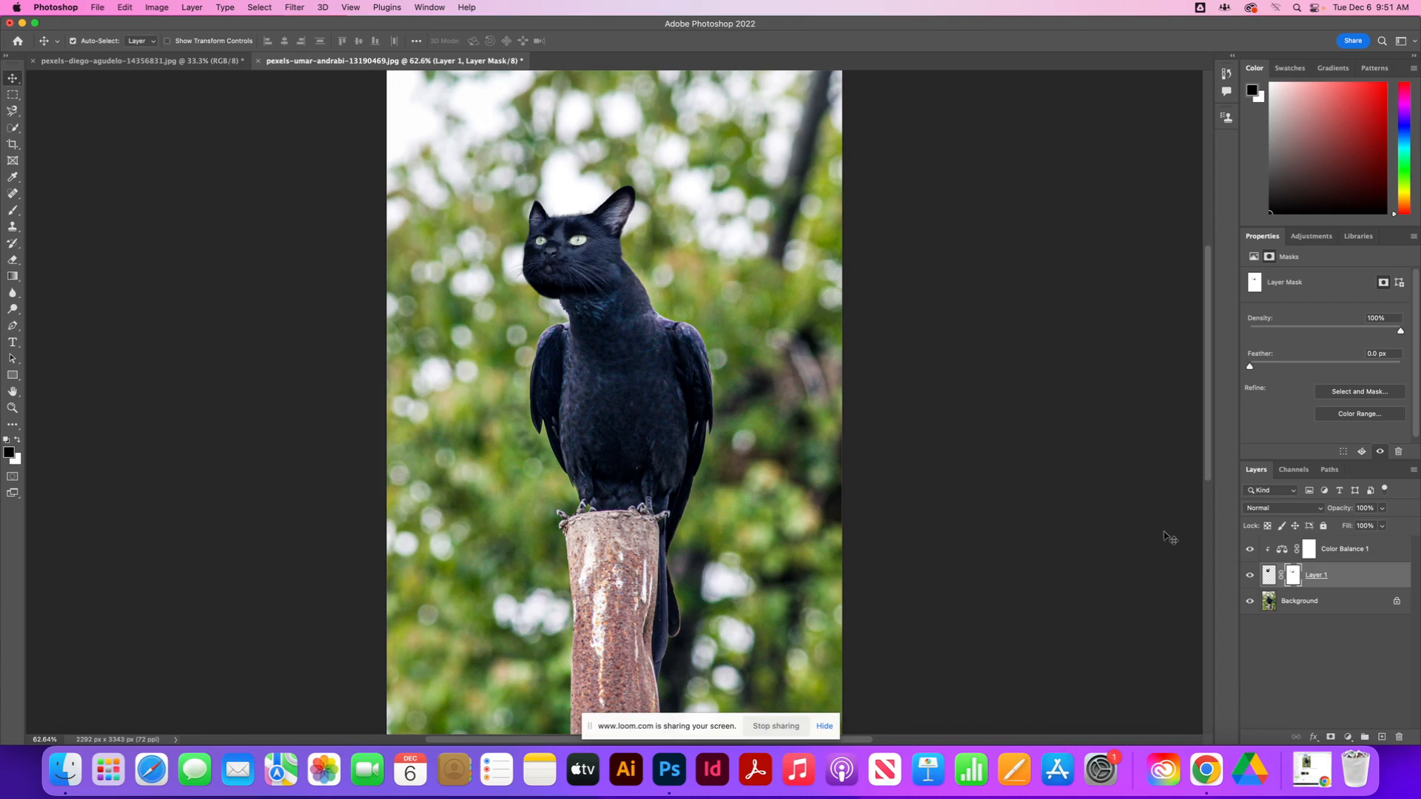
# Step: Rotate the cat head layer about 9.2° clockwise and shift it slightly left on the crow's neck
pyautogui.click(1270, 582)
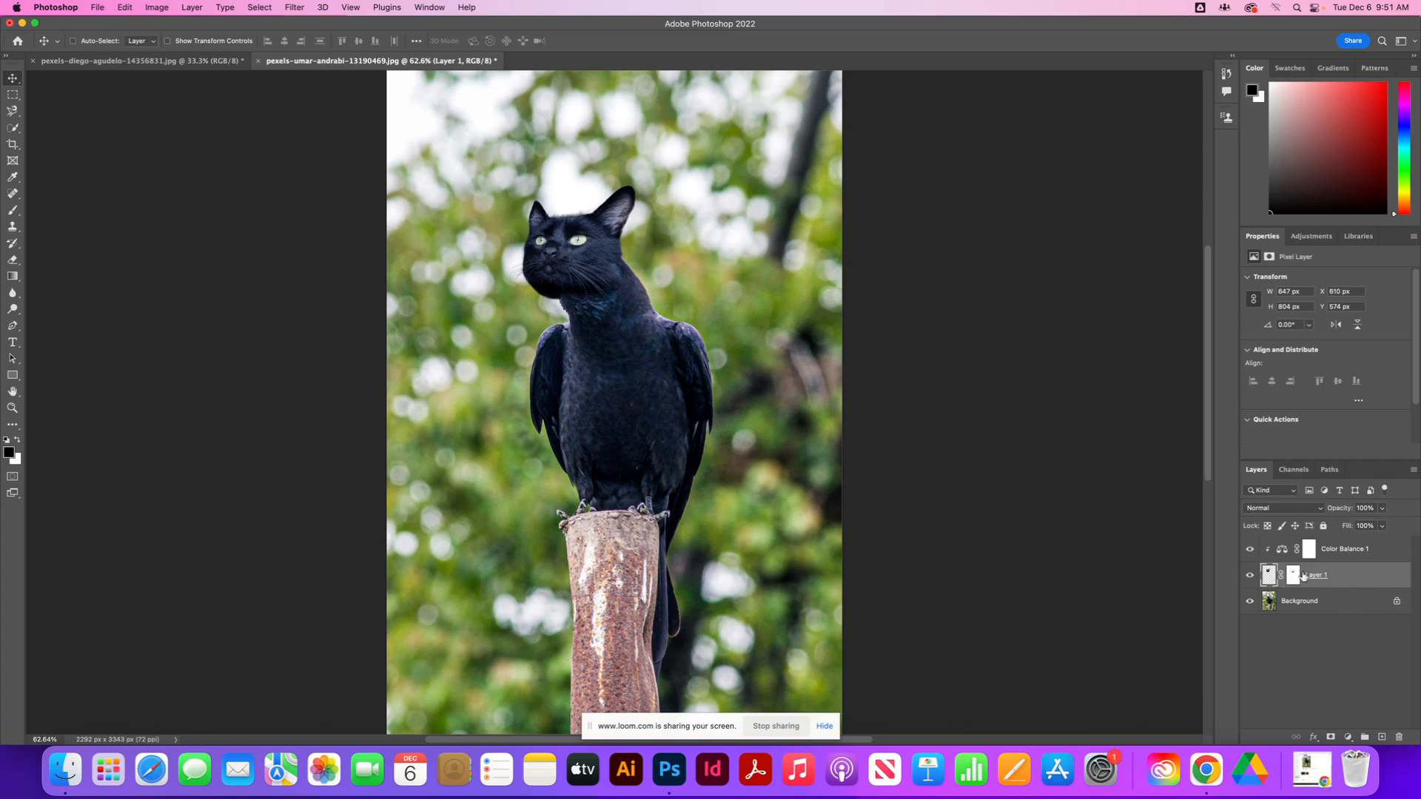
pyautogui.press('super+t')
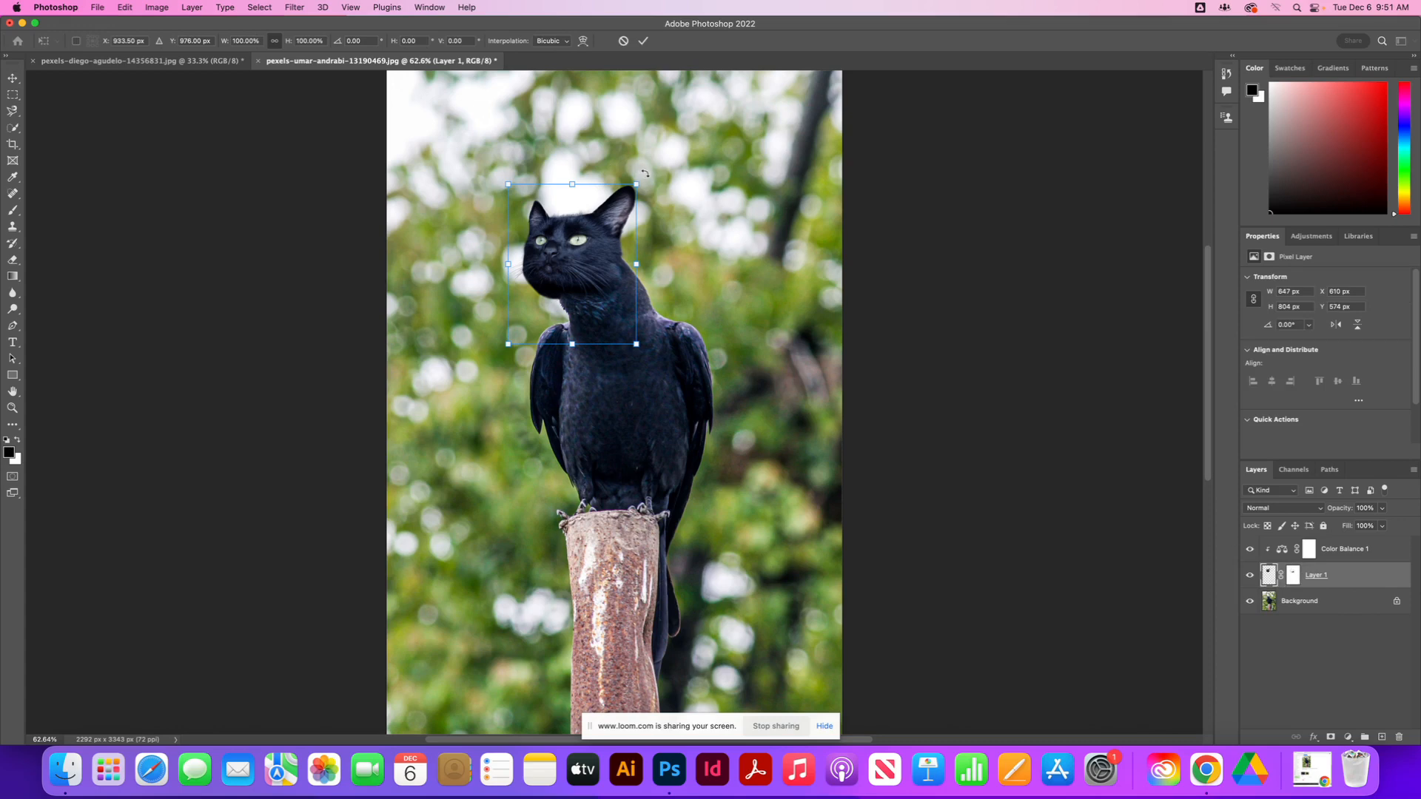
pyautogui.moveTo(644, 173); pyautogui.dragTo(666, 185)
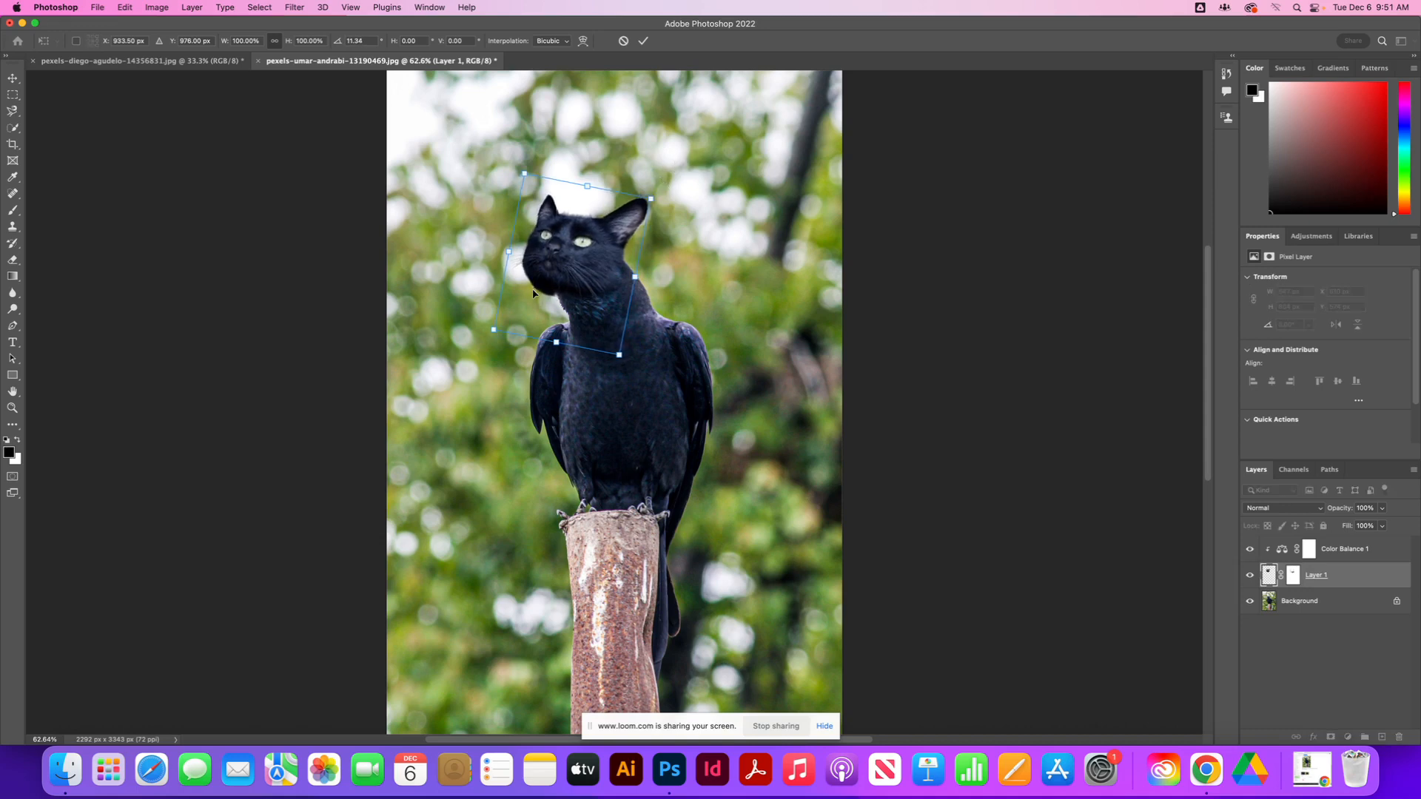
pyautogui.moveTo(558, 266); pyautogui.dragTo(557, 268)
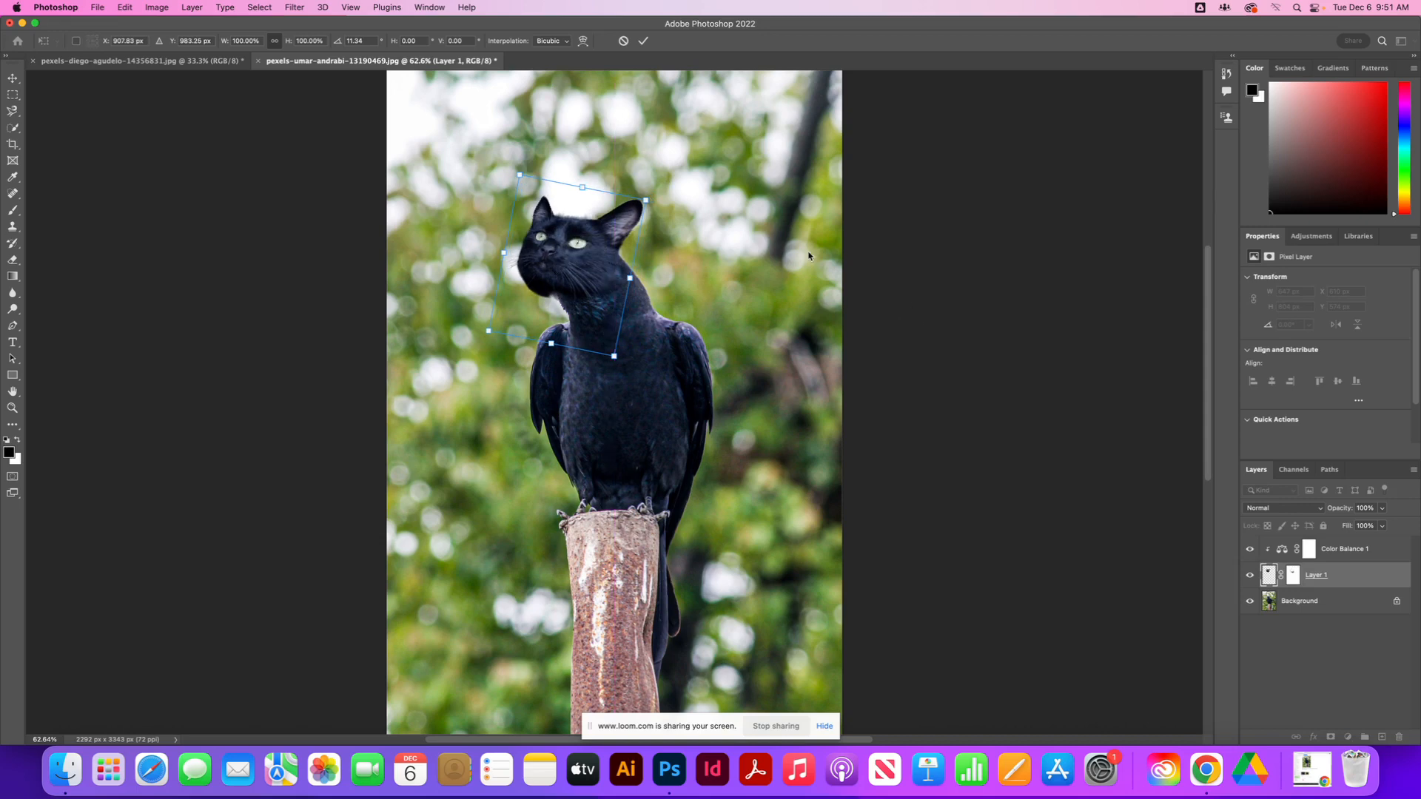
pyautogui.moveTo(687, 197); pyautogui.dragTo(687, 193)
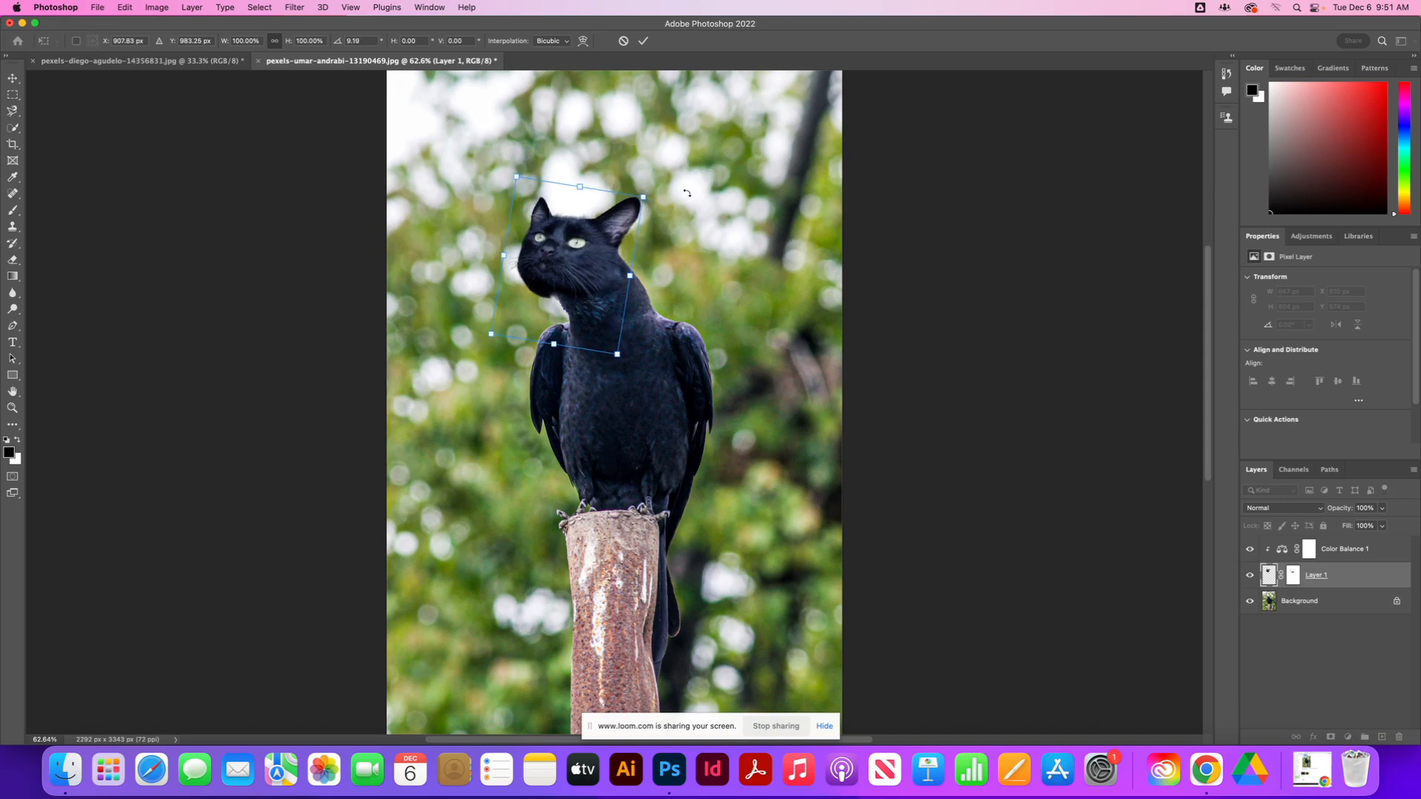
pyautogui.press('Return')
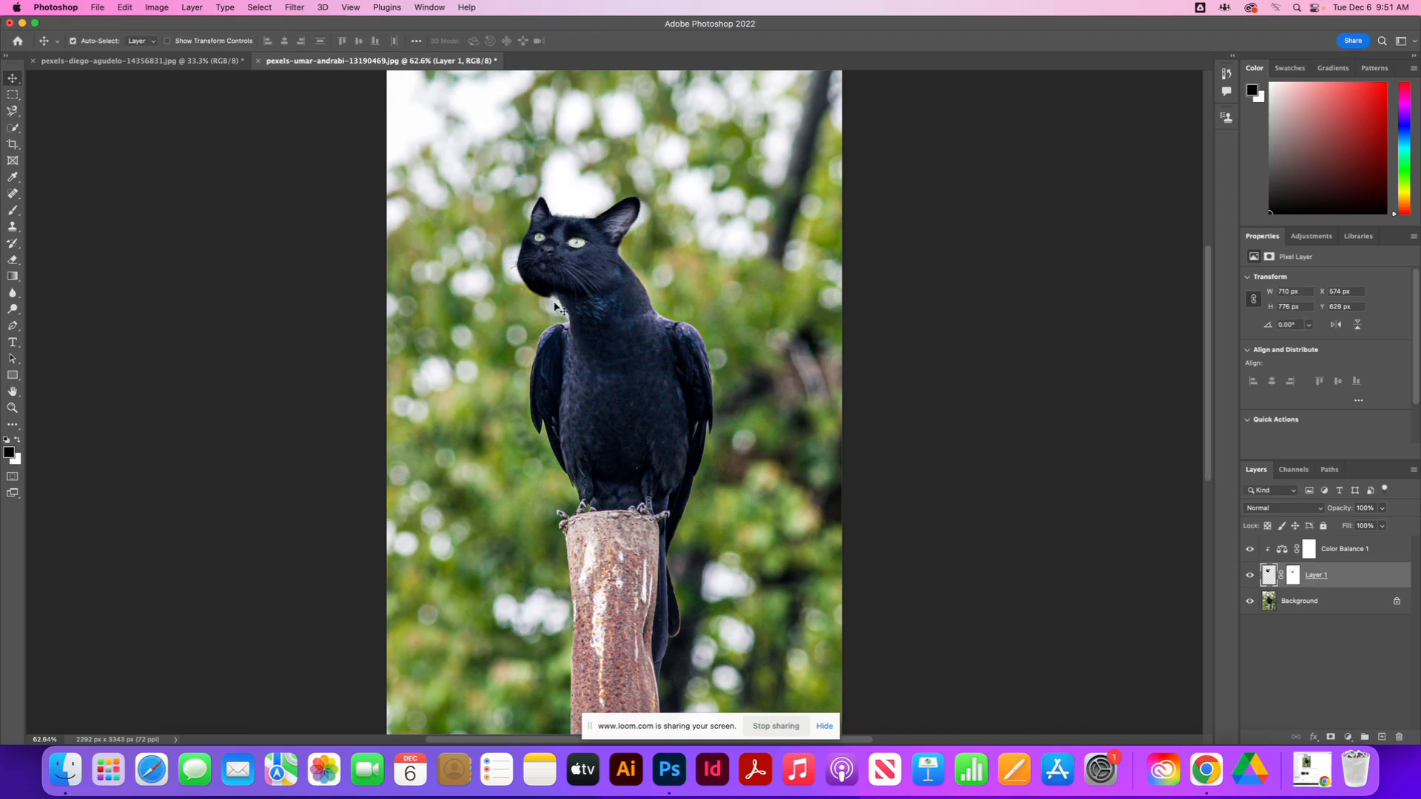
# Step: Paint white on the cat head's layer mask with a size 50 brush to restore the fur where the chin meets the neck
pyautogui.click(1295, 576)
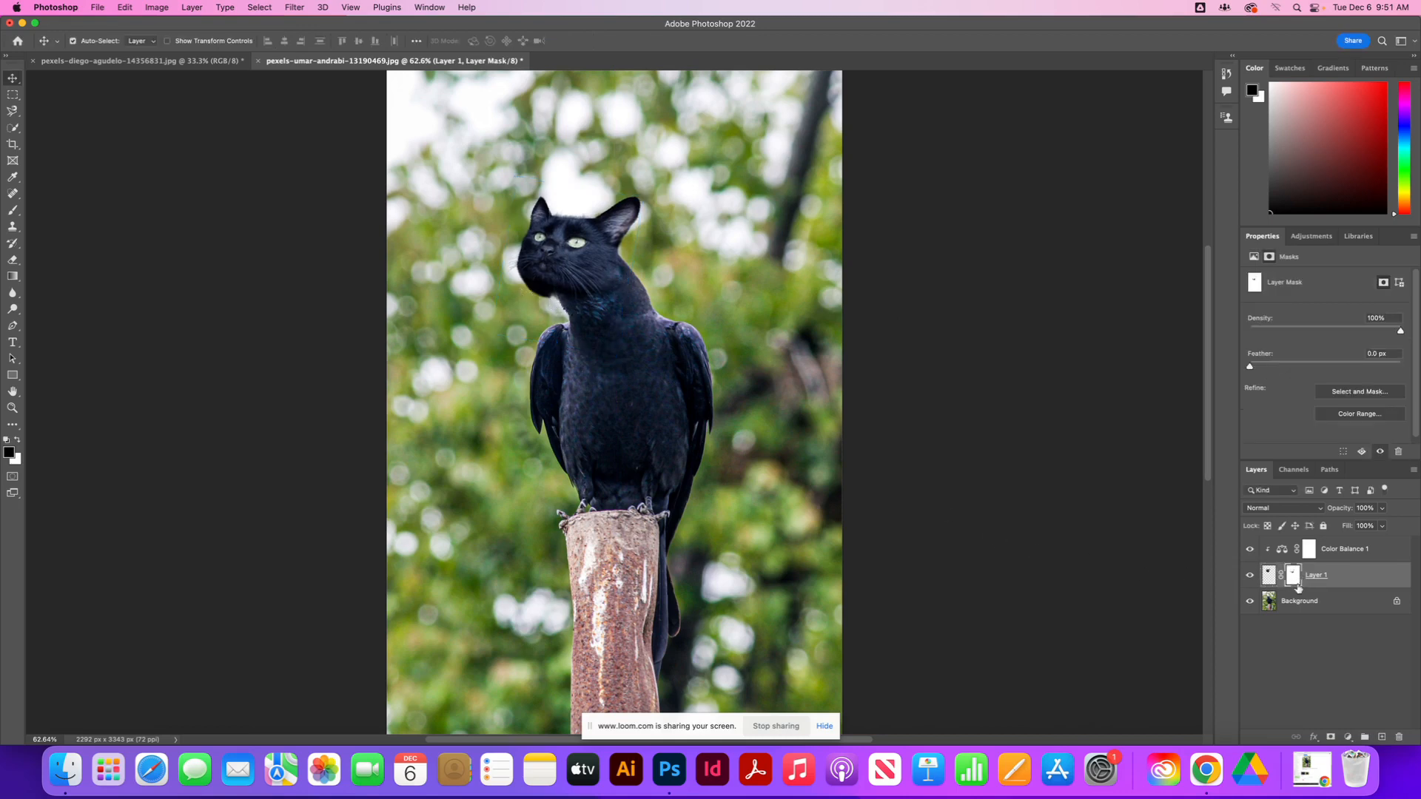
pyautogui.click(12, 211)
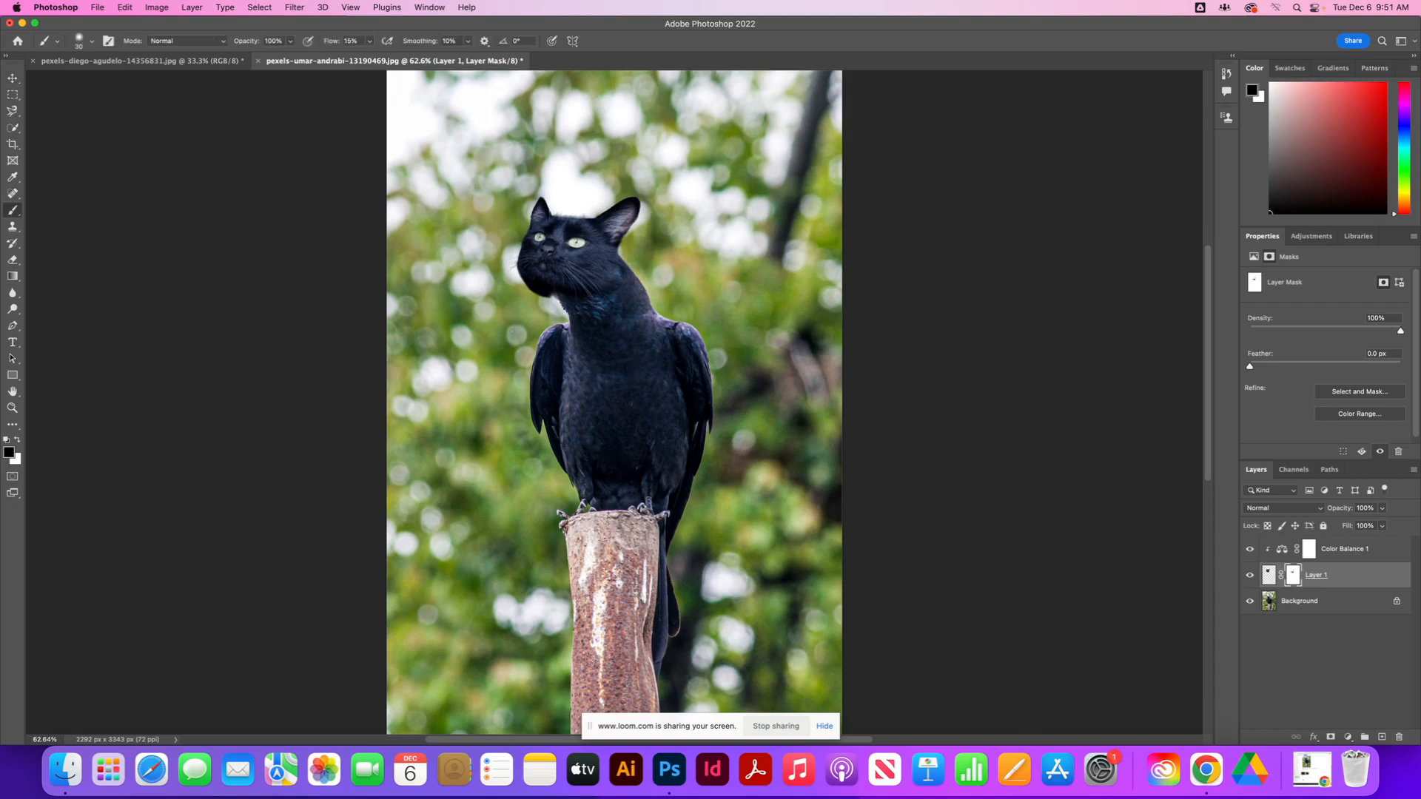
pyautogui.press('super+equal')
pyautogui.press('super+equal')
pyautogui.press('super+equal')
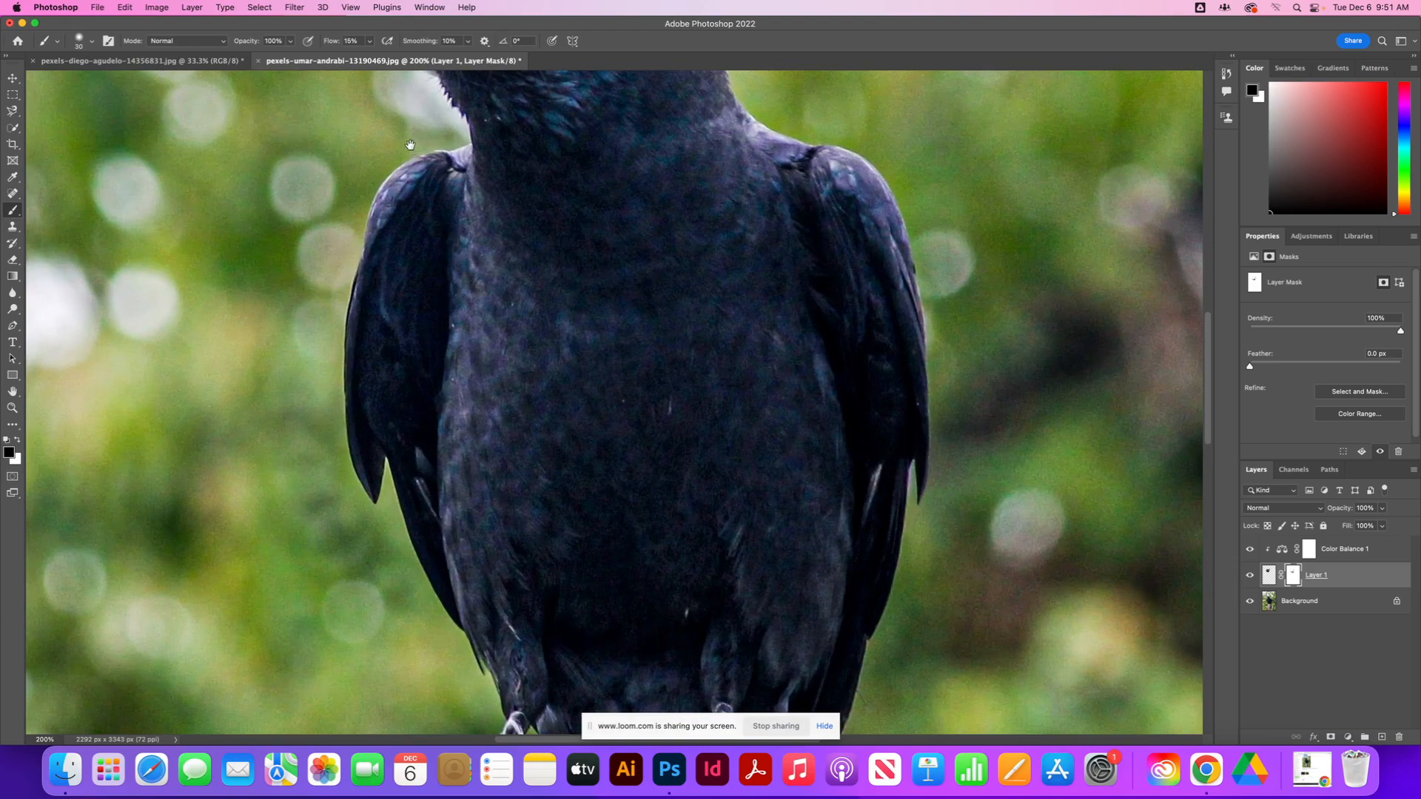
pyautogui.moveTo(411, 146); pyautogui.dragTo(641, 496)
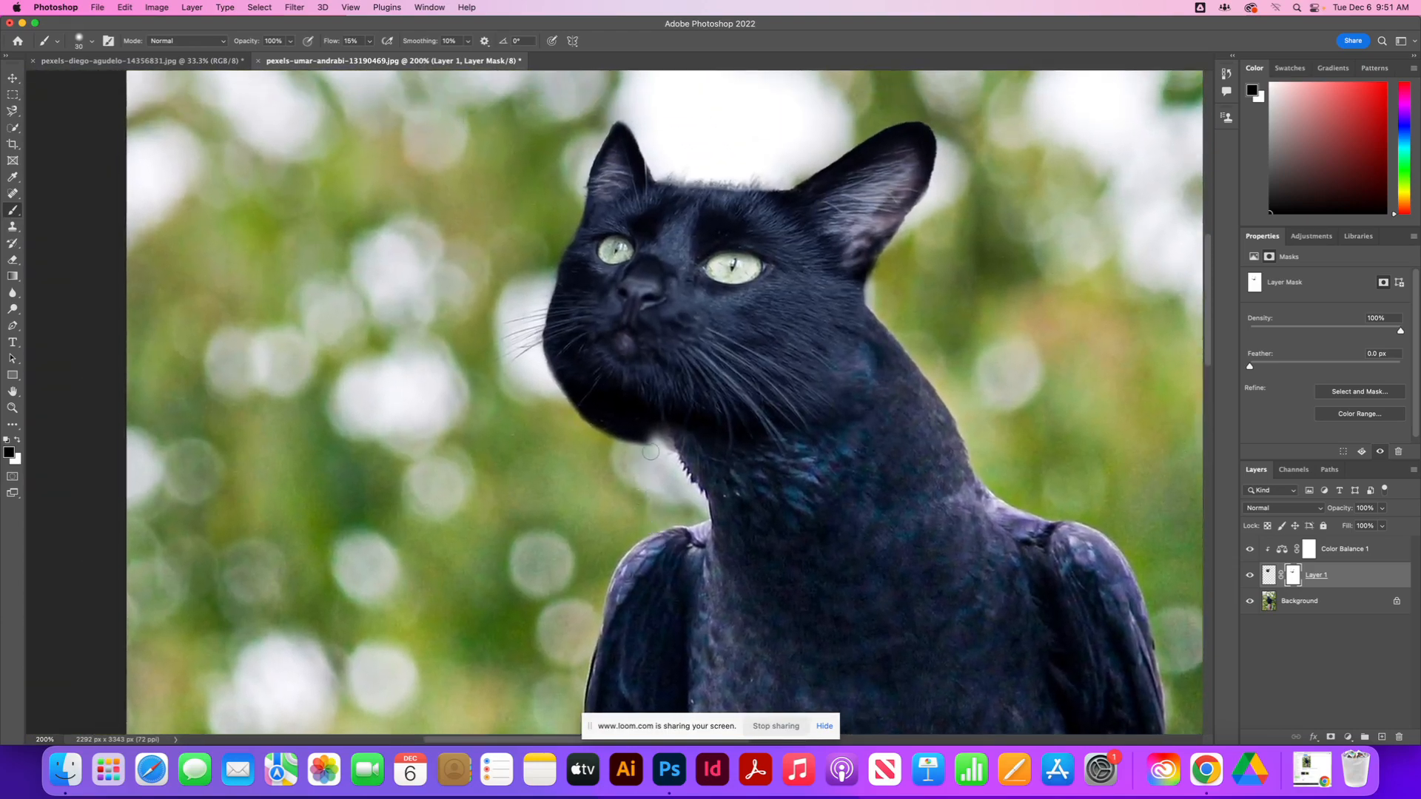
pyautogui.press(']')
pyautogui.press(']')
pyautogui.click(9, 453)
pyautogui.moveTo(567, 408); pyautogui.dragTo(548, 292)
pyautogui.click(829, 289)
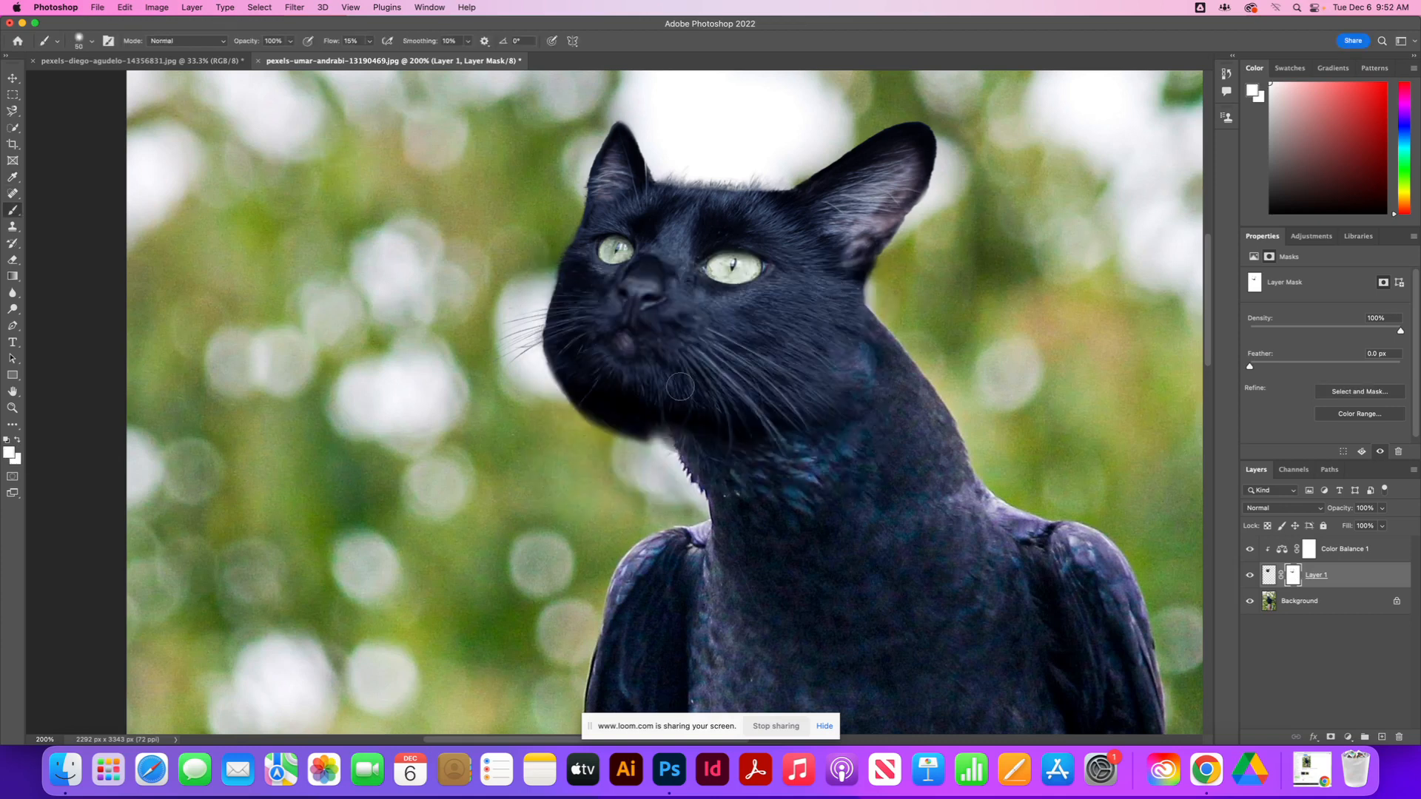
pyautogui.moveTo(656, 427); pyautogui.dragTo(669, 437)
# Step: Set the foreground colour to black (#000000) for painting on the cat head's layer mask
pyautogui.click(1269, 575)
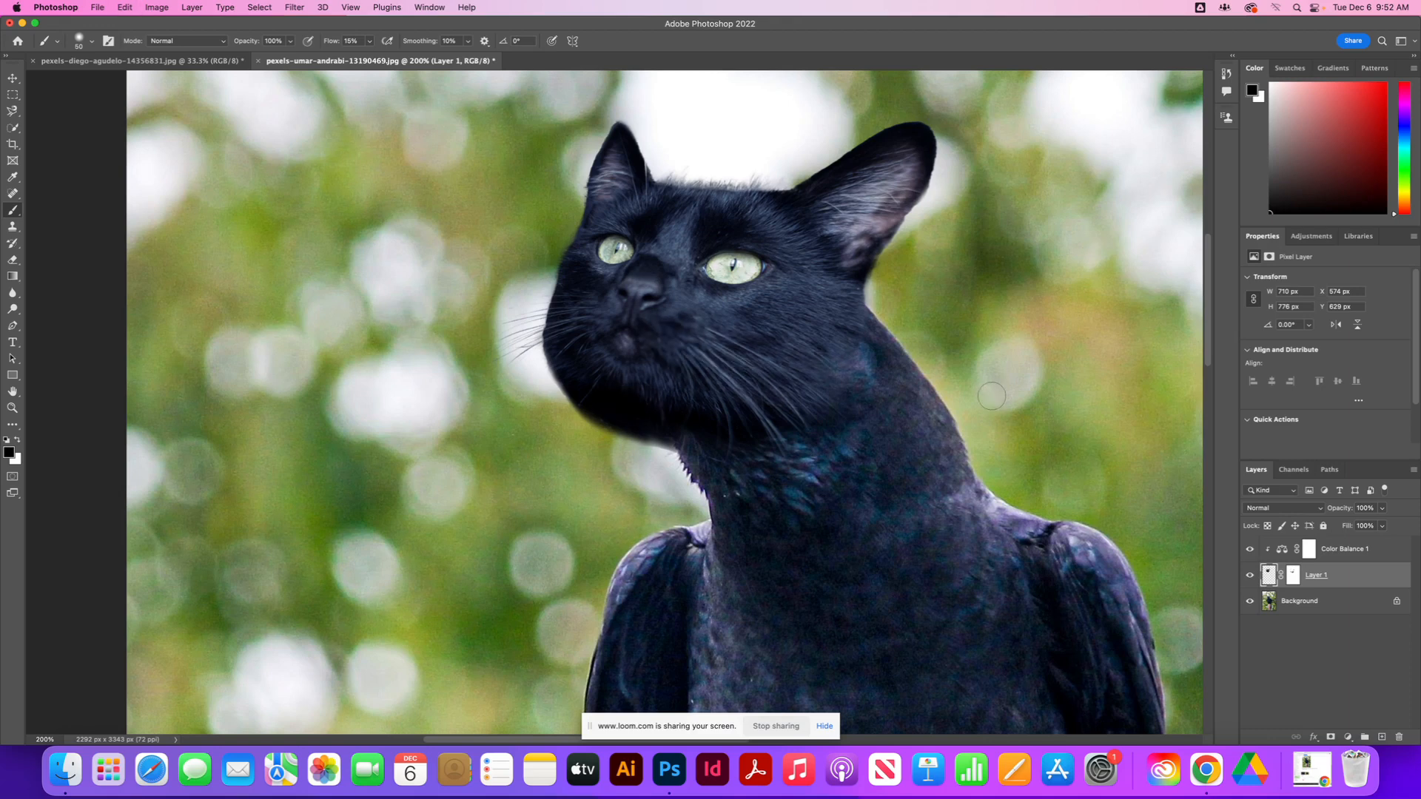
pyautogui.click(1294, 576)
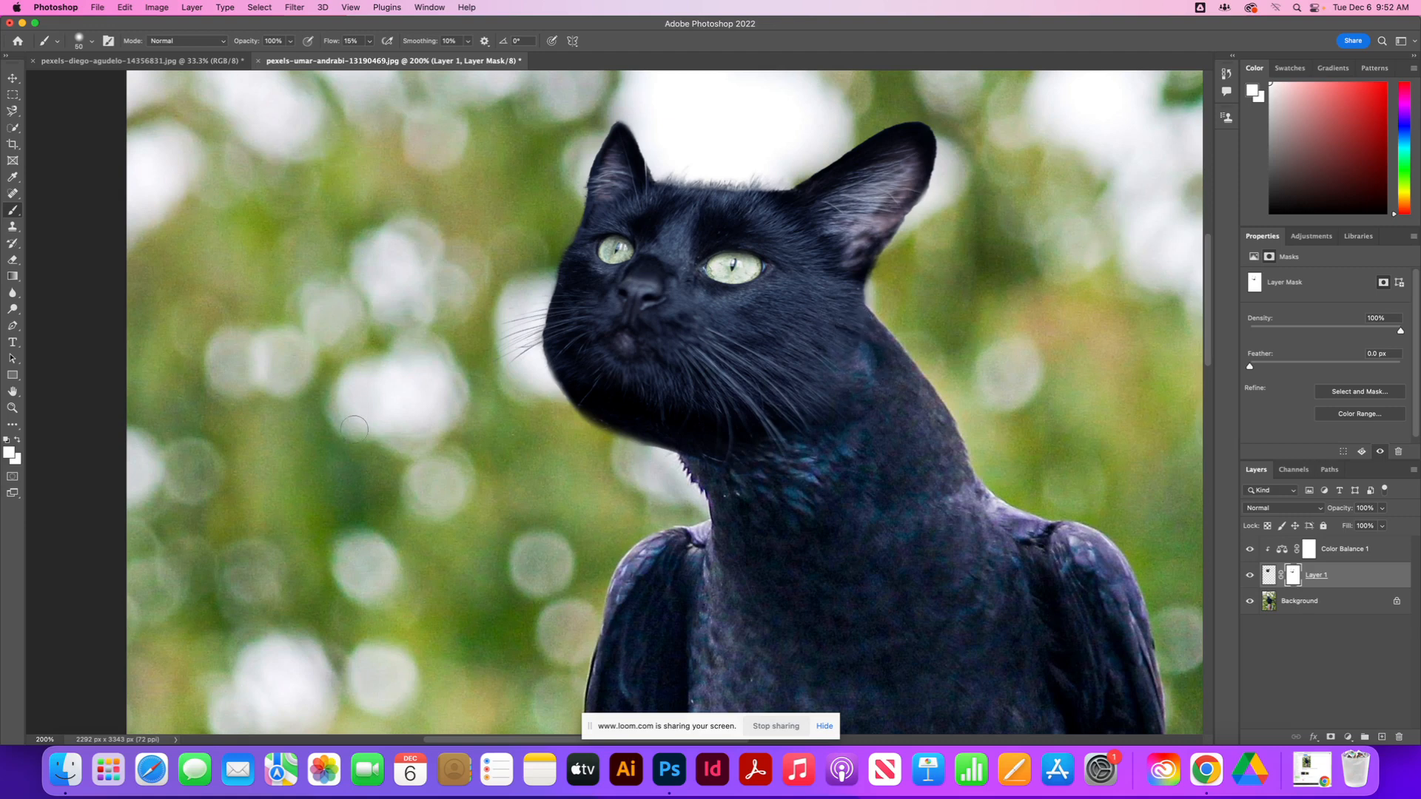
pyautogui.click(10, 457)
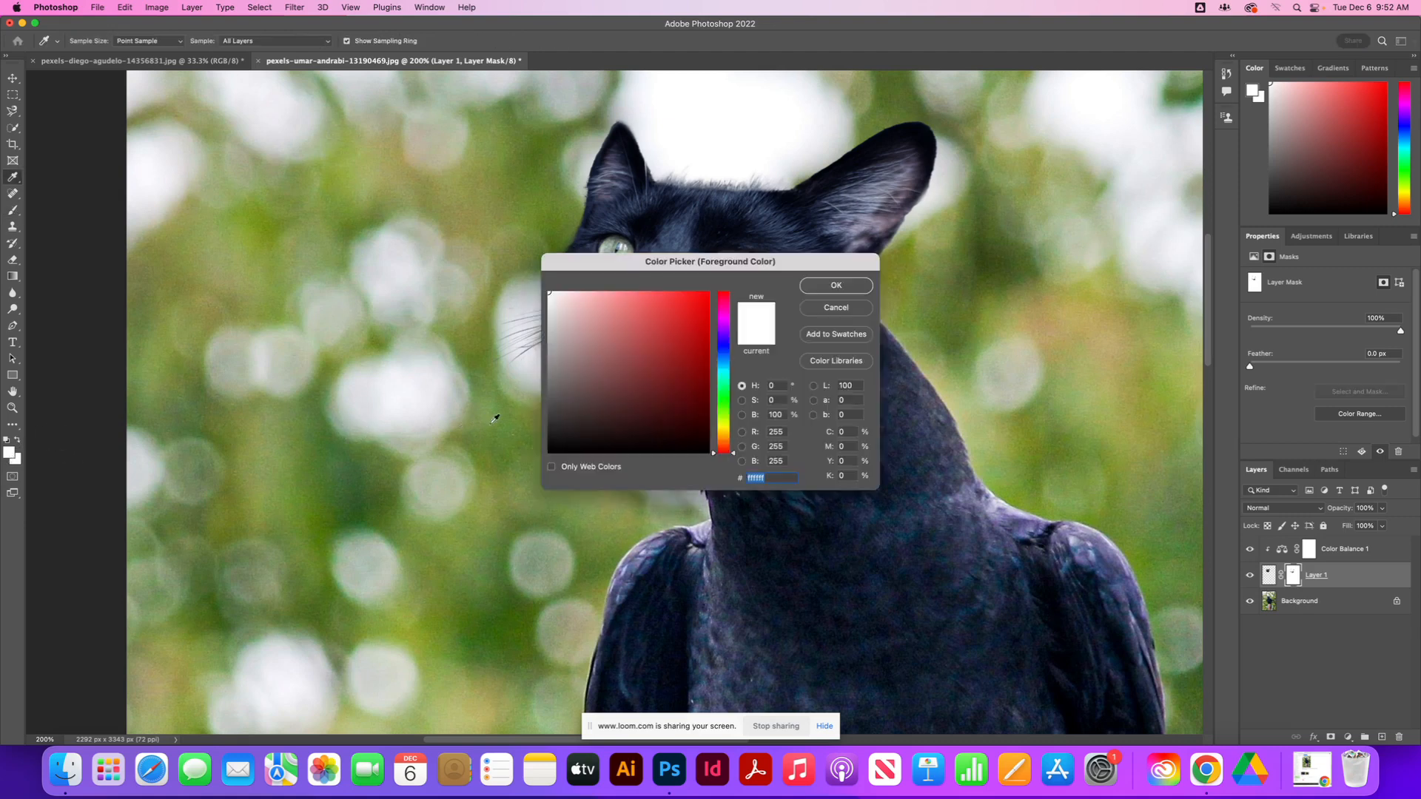
pyautogui.moveTo(570, 392); pyautogui.dragTo(547, 472)
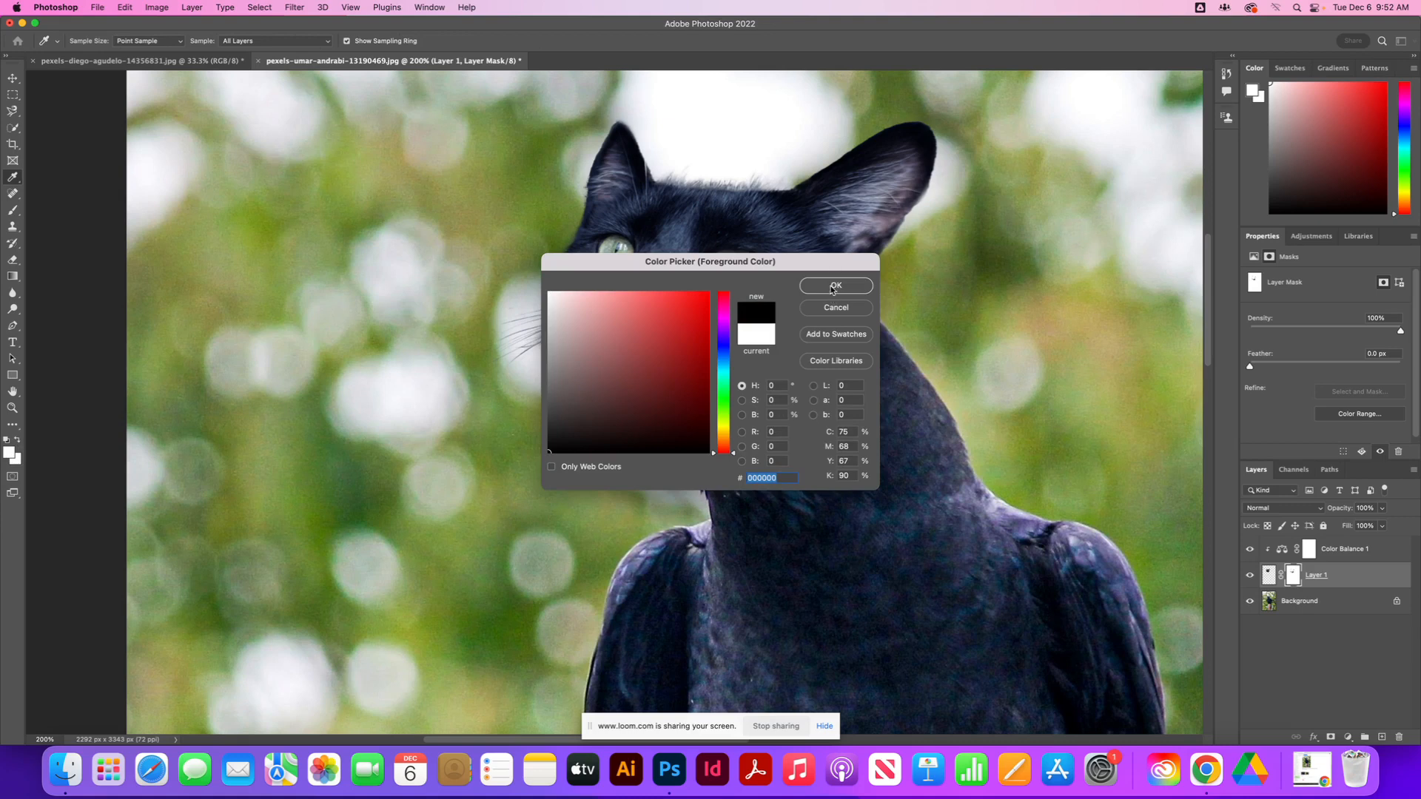
pyautogui.click(834, 286)
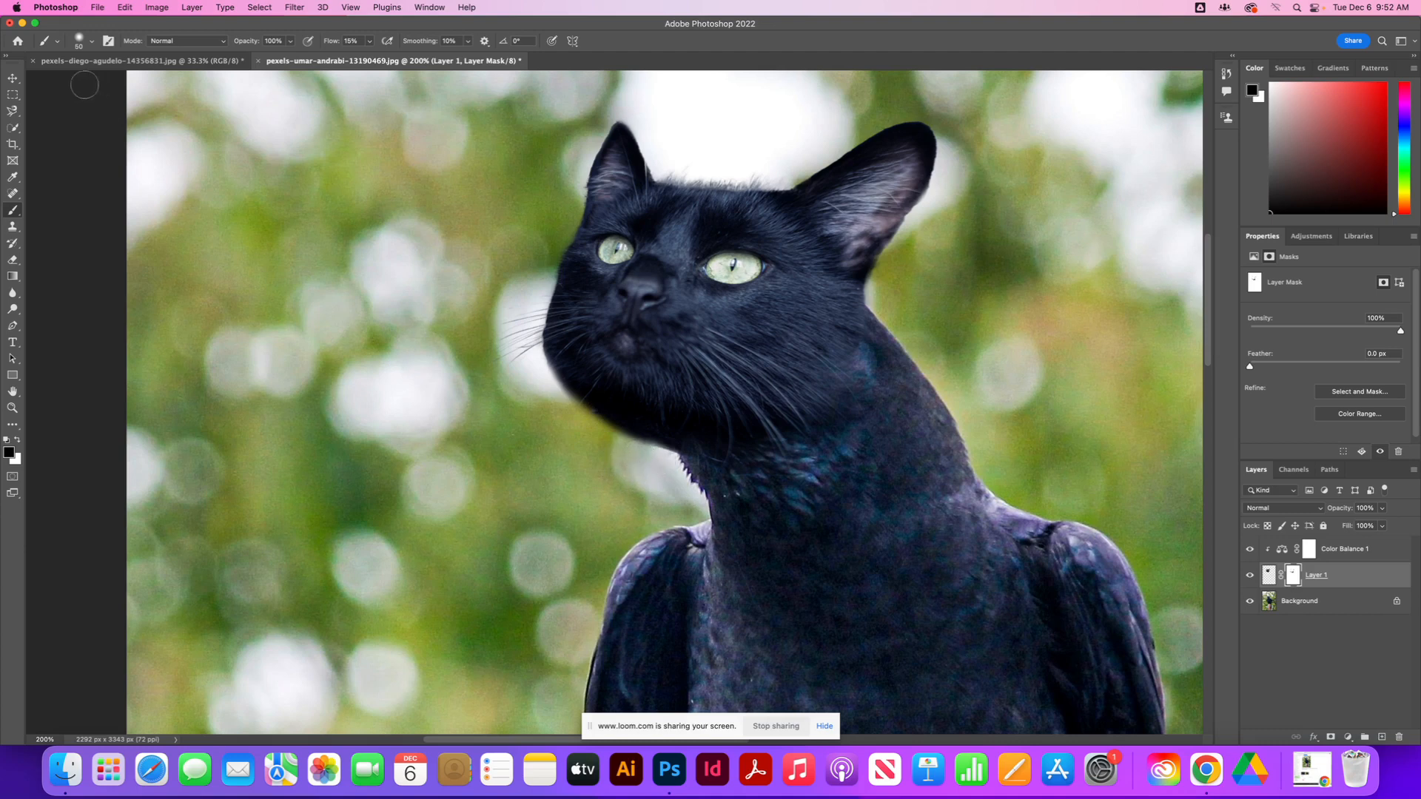
# Step: Nudge the cat head slightly left on the crow's neck and enlarge the mask brush to size 90
pyautogui.click(13, 77)
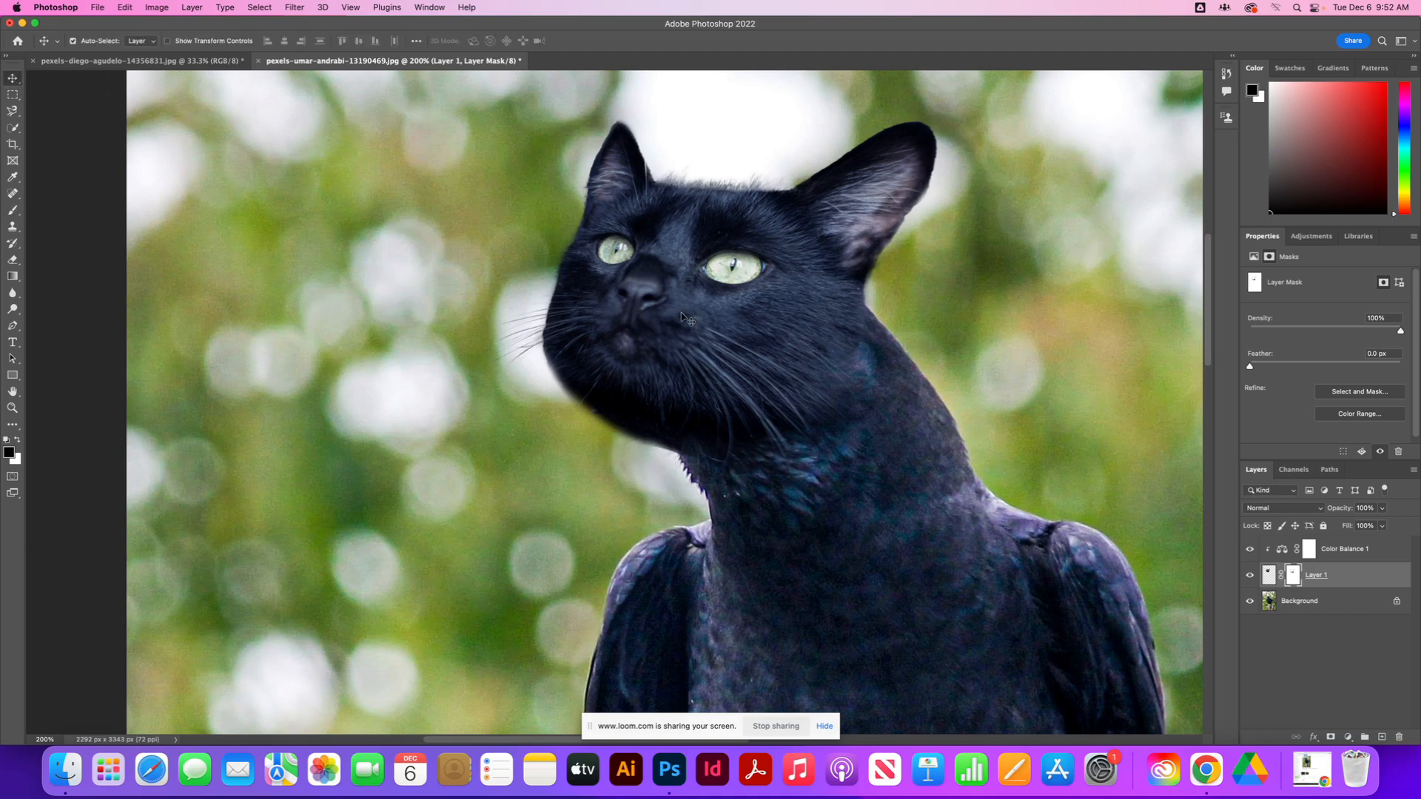
pyautogui.moveTo(680, 317); pyautogui.dragTo(676, 319)
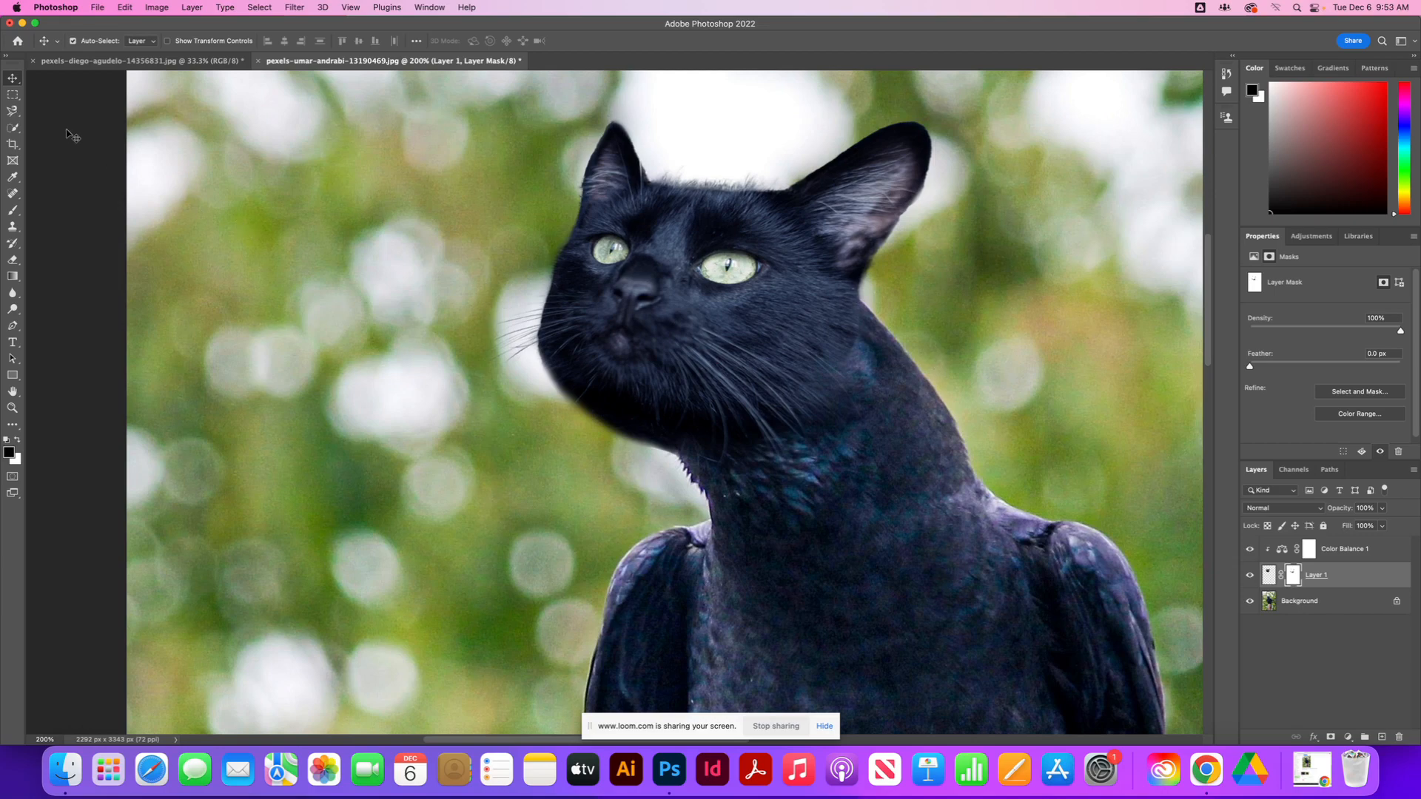
pyautogui.press('super+0')
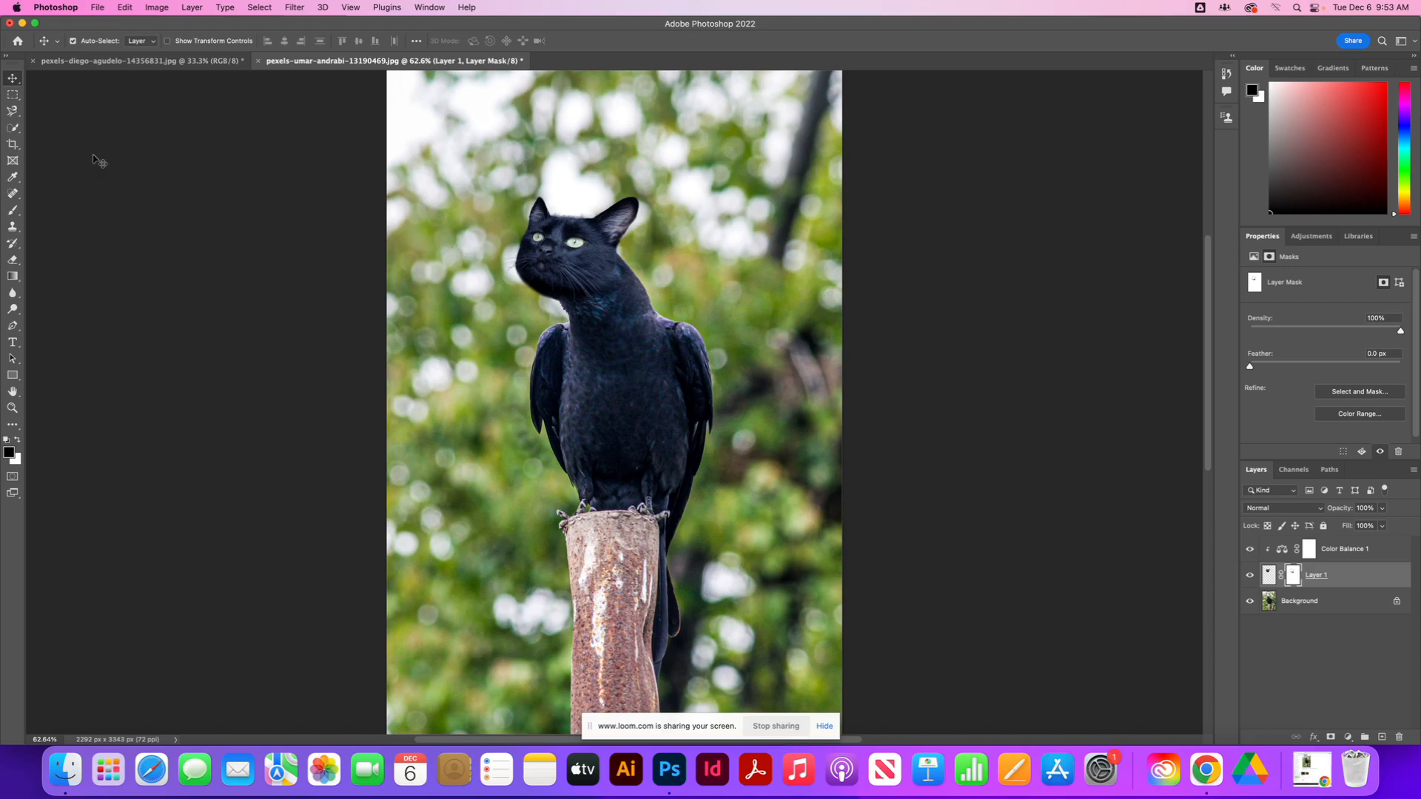
pyautogui.click(13, 213)
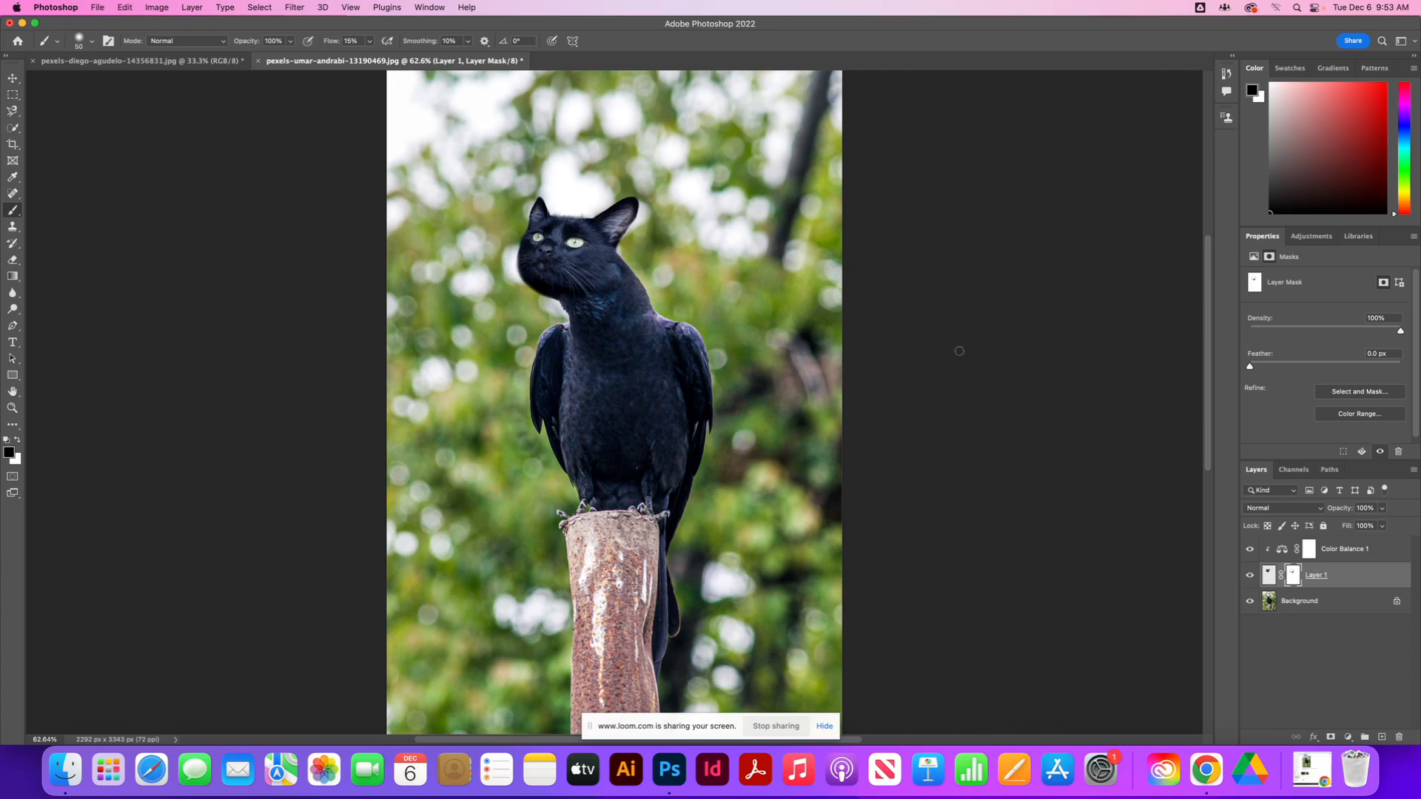
pyautogui.press(']')
# Step: Save the document to Downloads in Photoshop format, named with the person's surname followed by "catbird", with Maximize Compatibility on
pyautogui.click(98, 7)
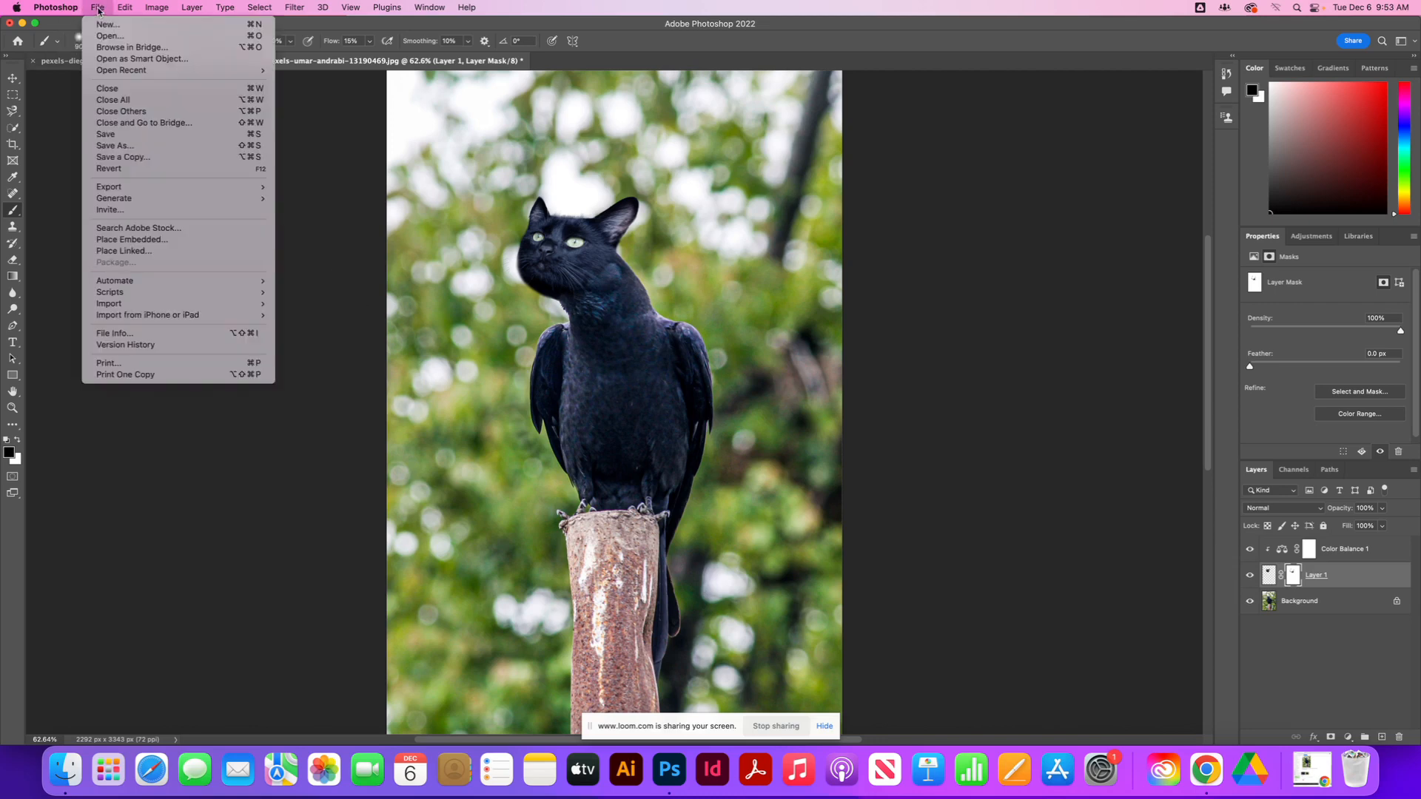
pyautogui.click(196, 147)
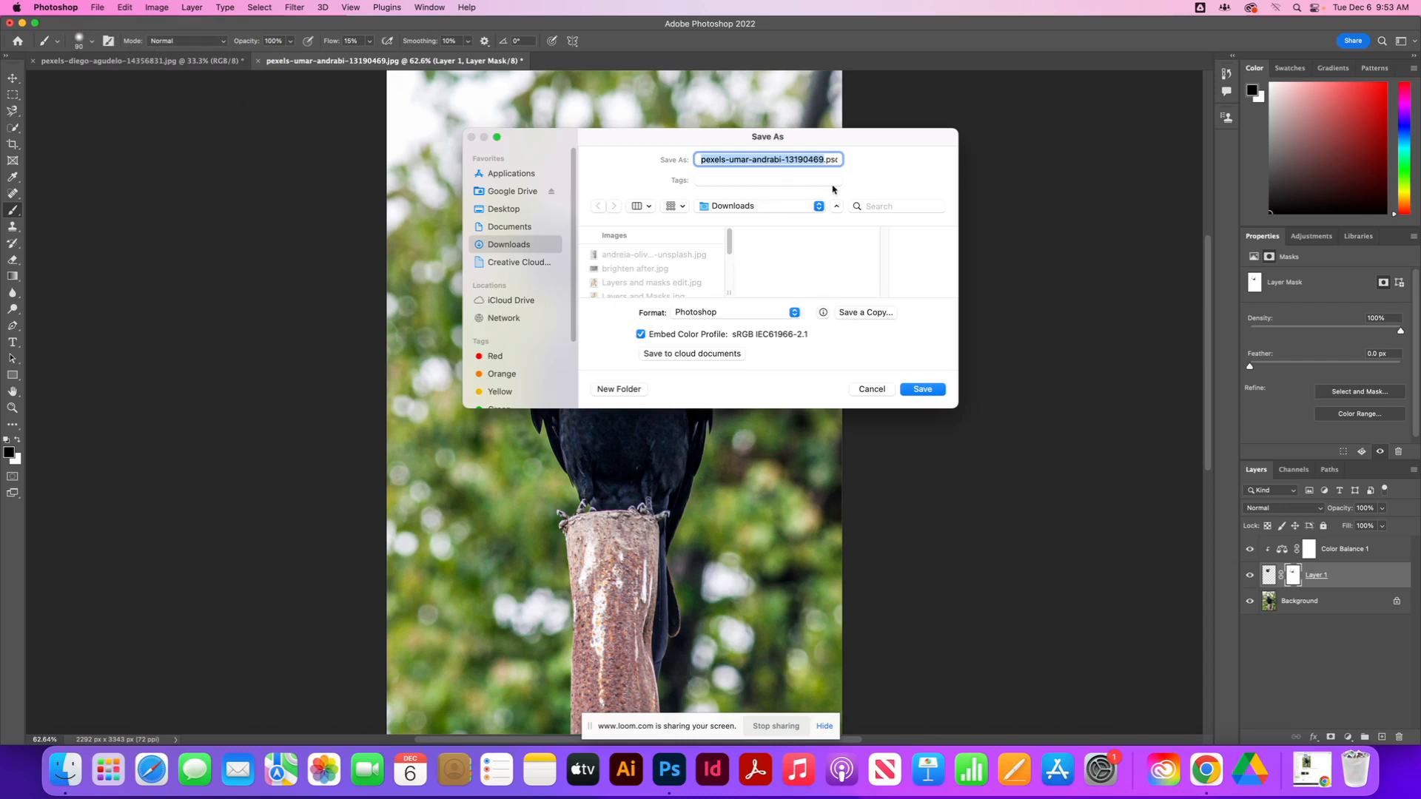
pyautogui.write('ickler catb')
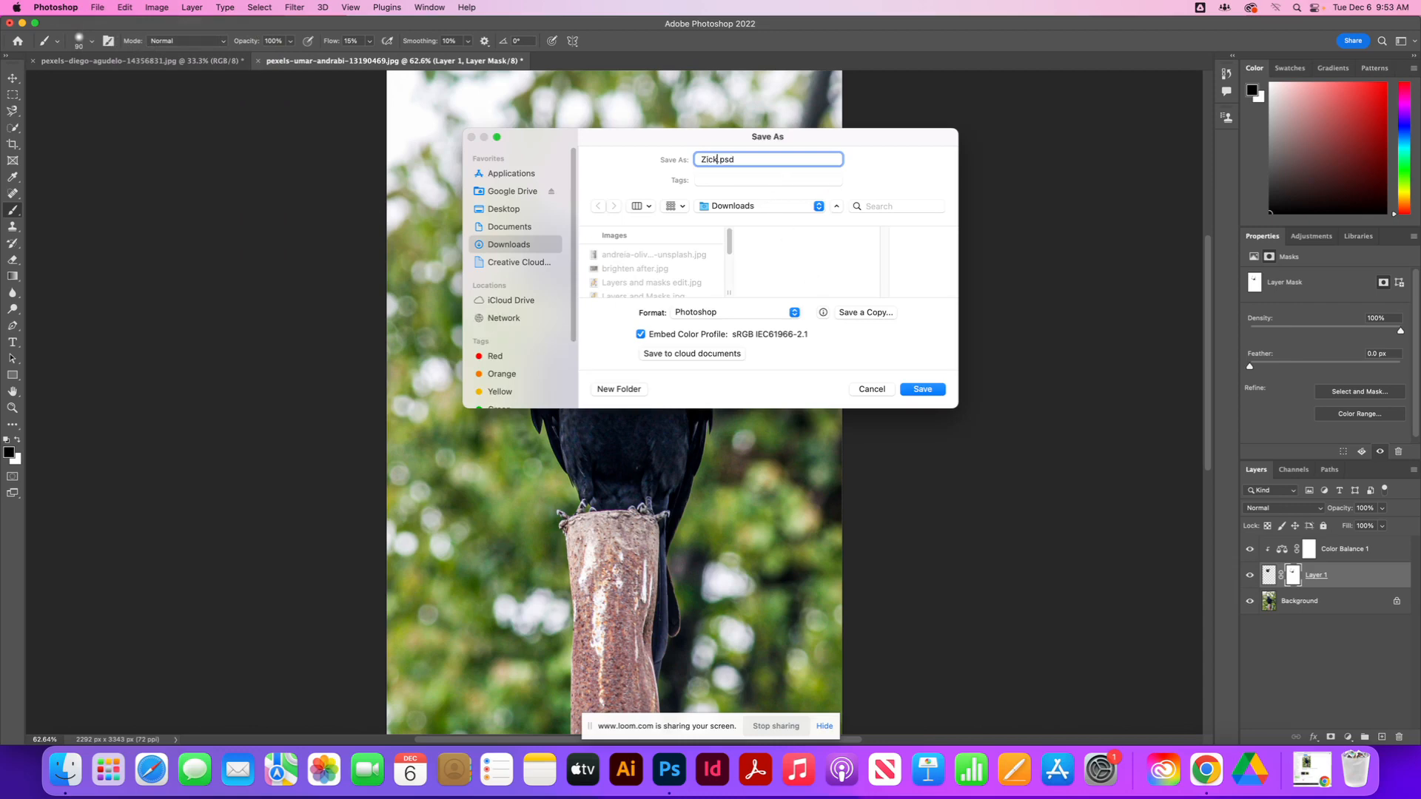
pyautogui.write('ird')
pyautogui.click(923, 390)
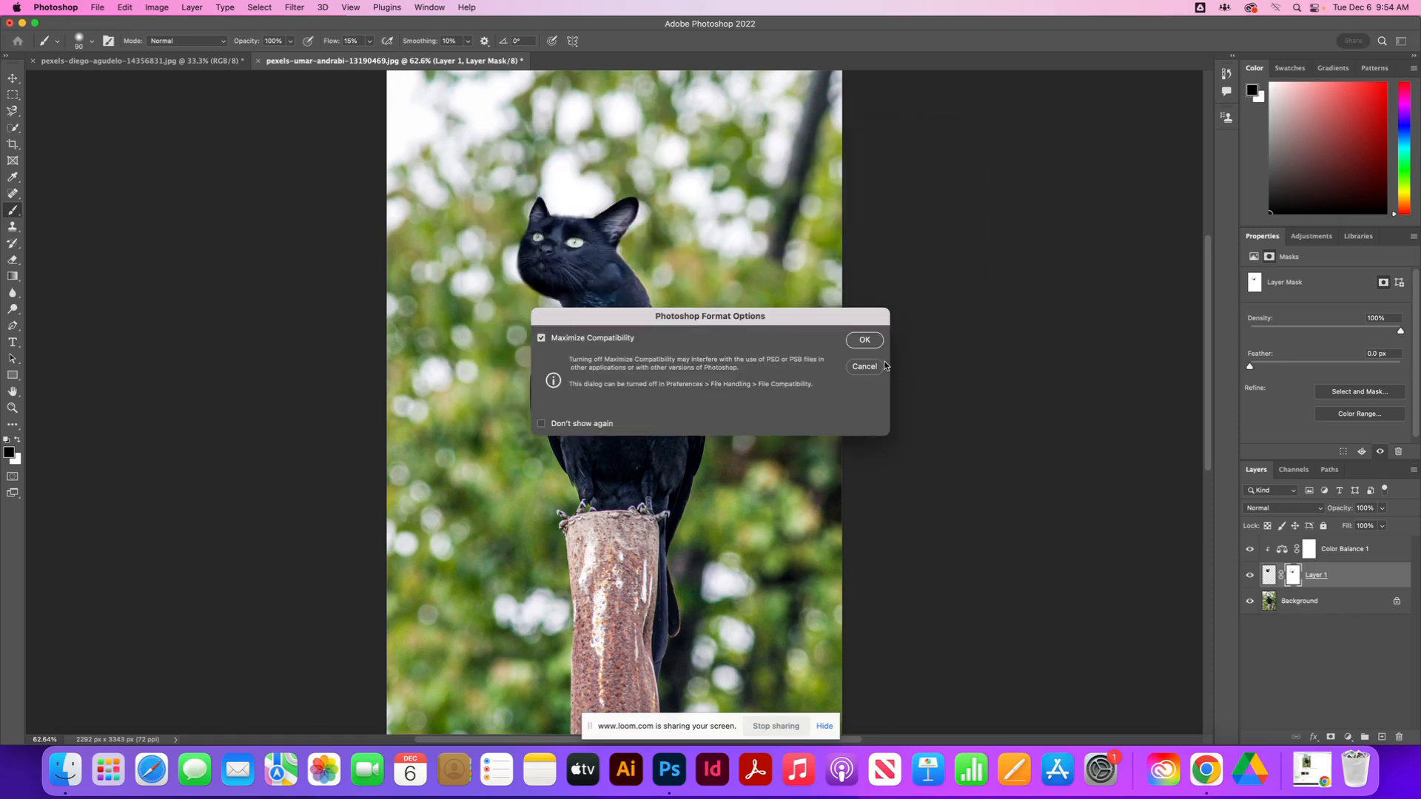
pyautogui.click(865, 340)
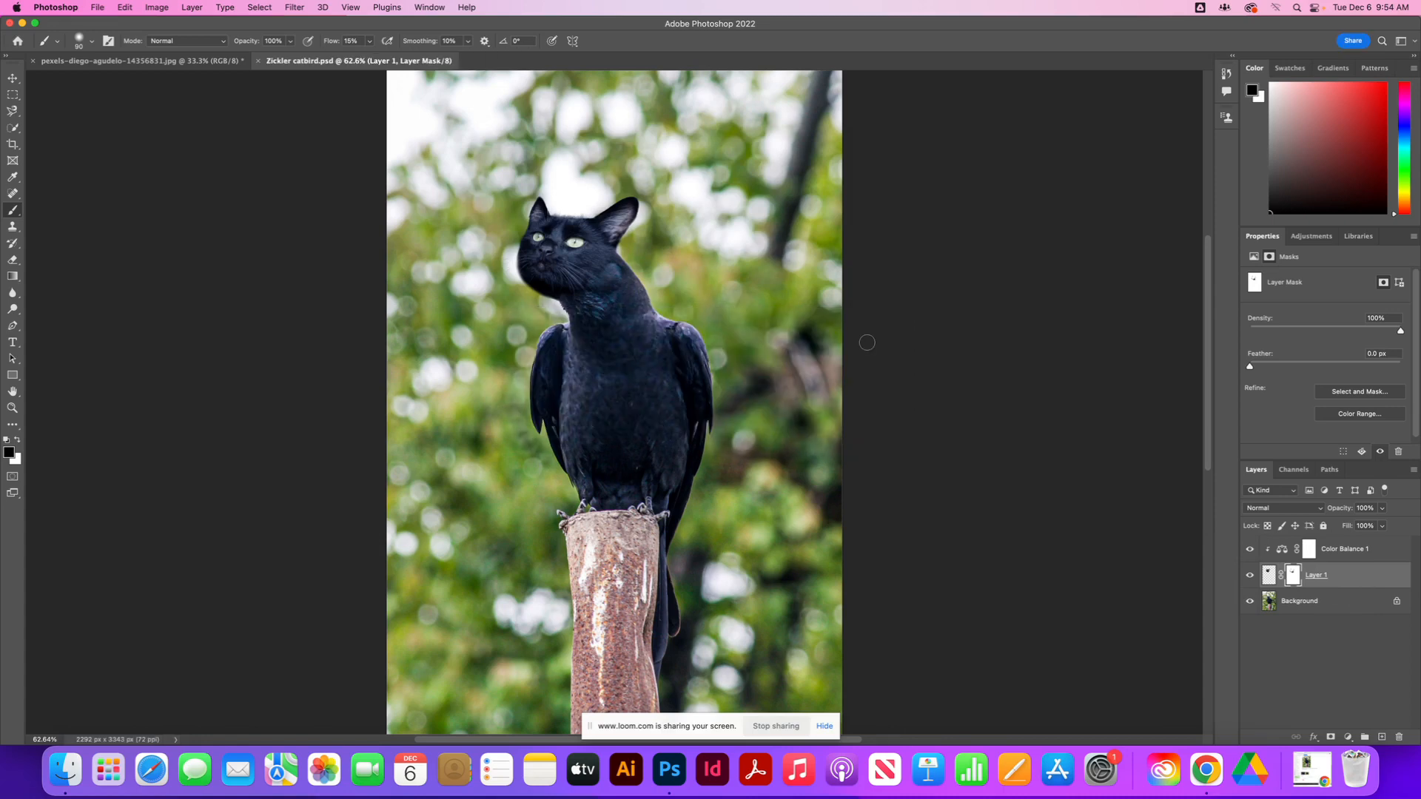